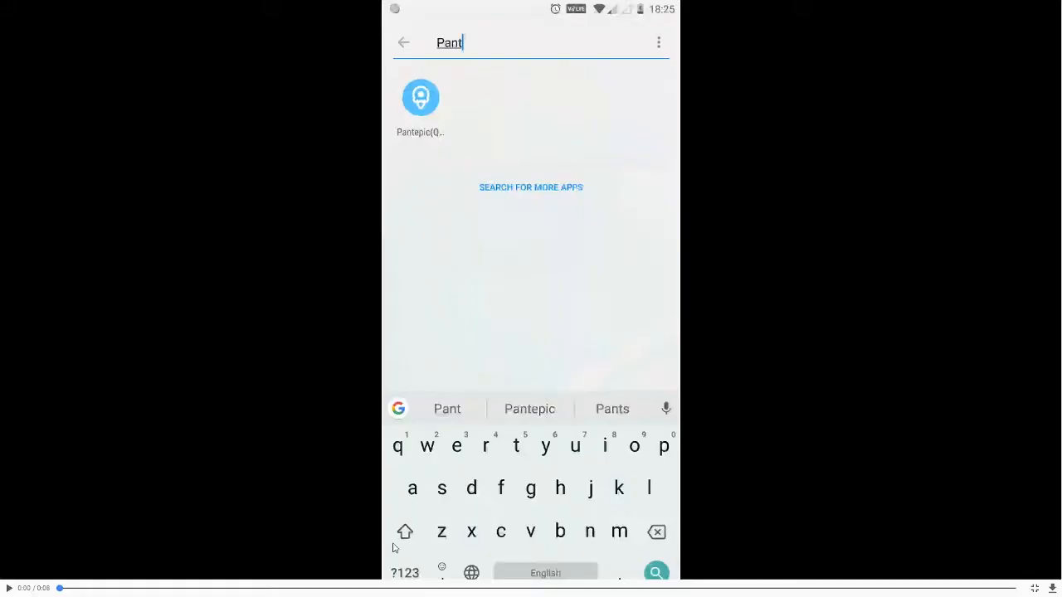
# Play the screen recording of the Pantepic app launch, exit the full-screen player and return to Affinity Designer
pyautogui.click(6, 588)
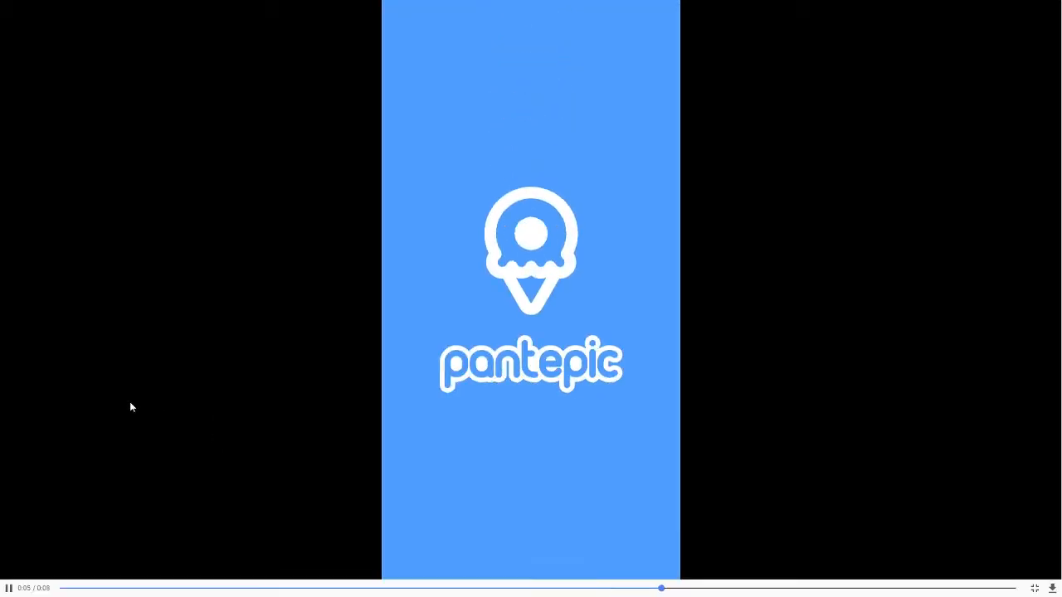
pyautogui.press('Escape')
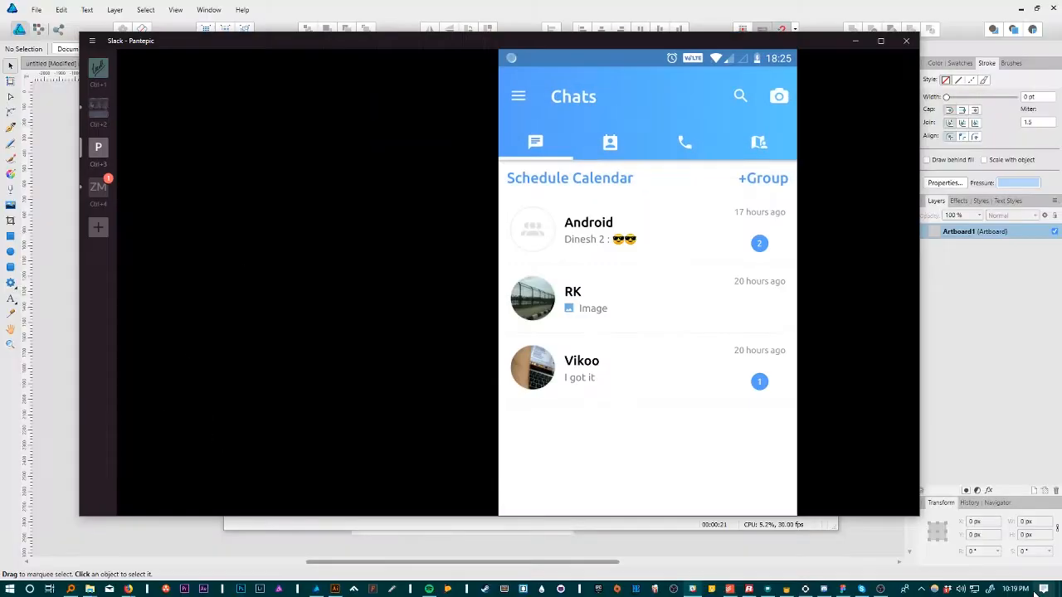
pyautogui.click(56, 160)
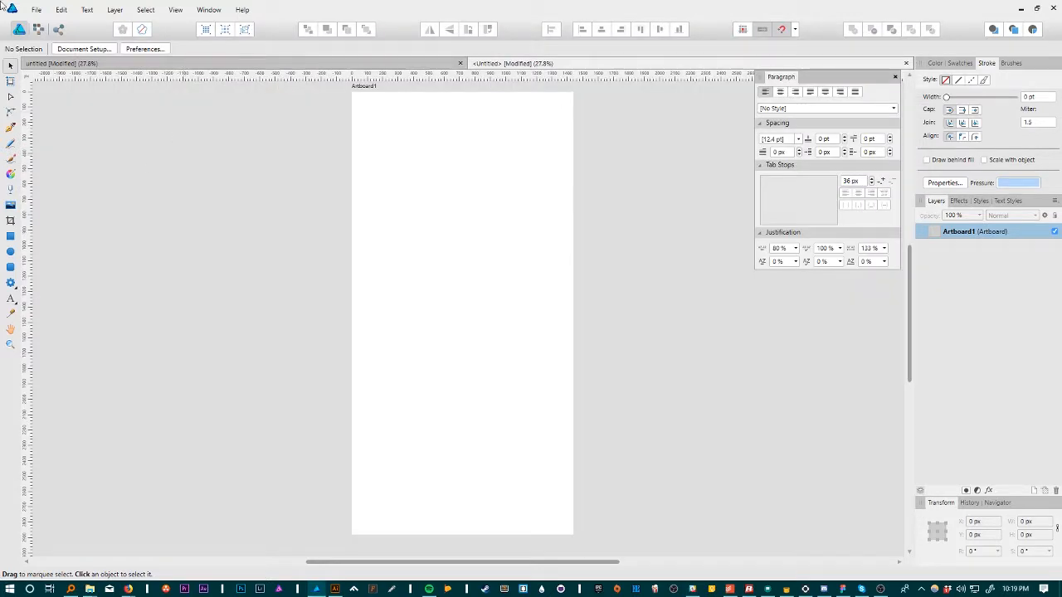
# Create a new 1440 × 2880 px portrait Web document and insert an artboard at document size
pyautogui.click(37, 10)
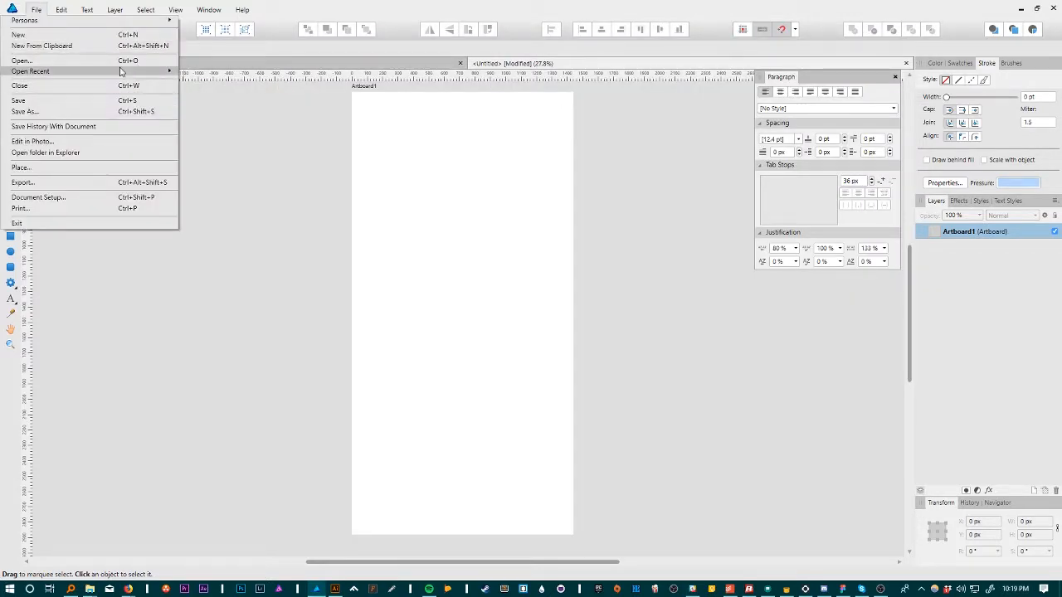
pyautogui.click(134, 35)
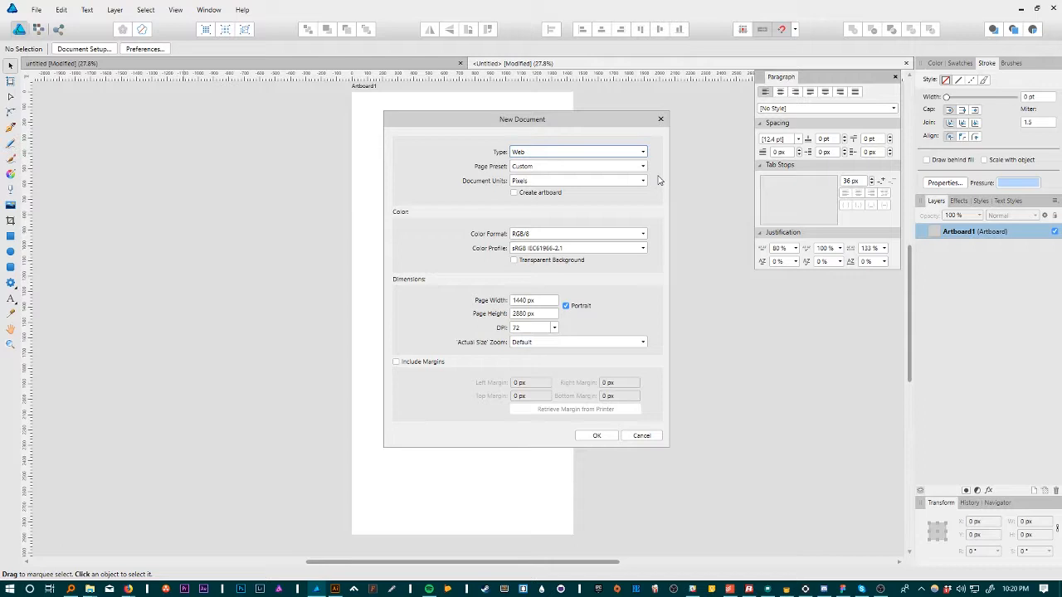
pyautogui.click(610, 438)
pyautogui.click(10, 81)
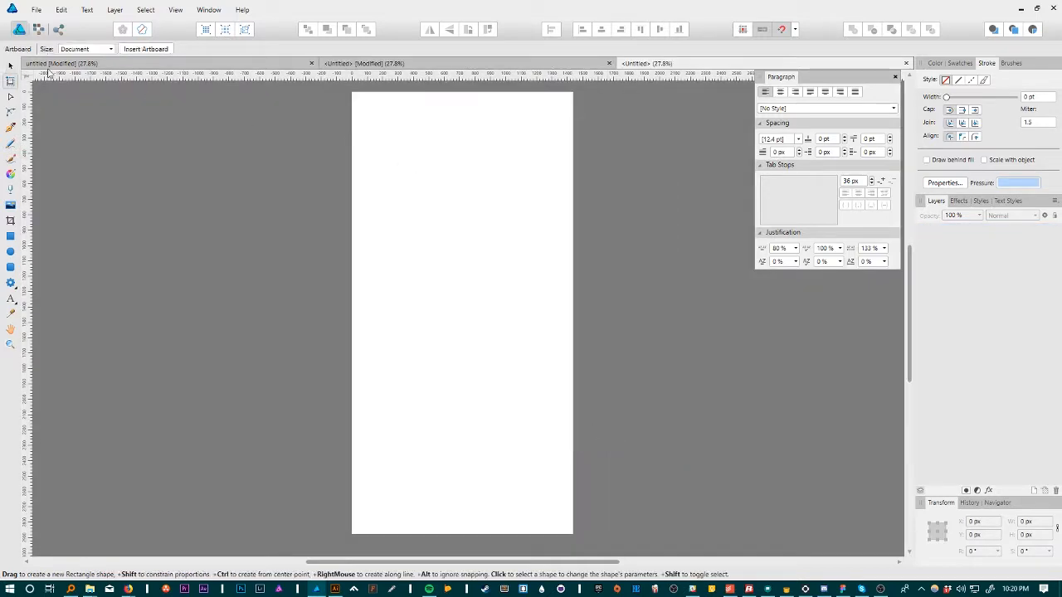
pyautogui.click(145, 49)
pyautogui.click(9, 65)
pyautogui.click(240, 192)
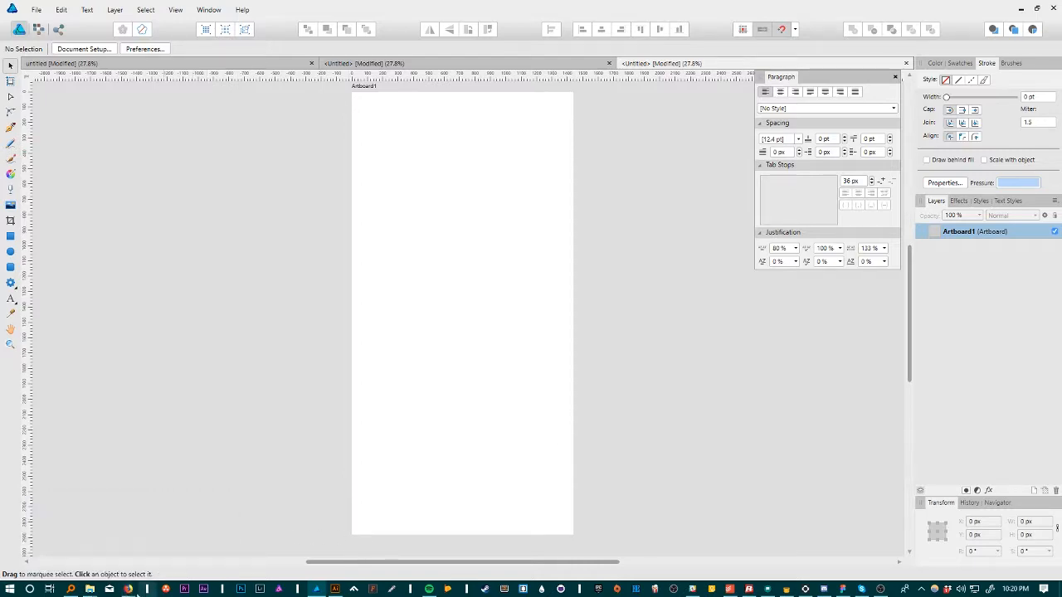
# Switch to the Firefox browser
pyautogui.click(169, 563)
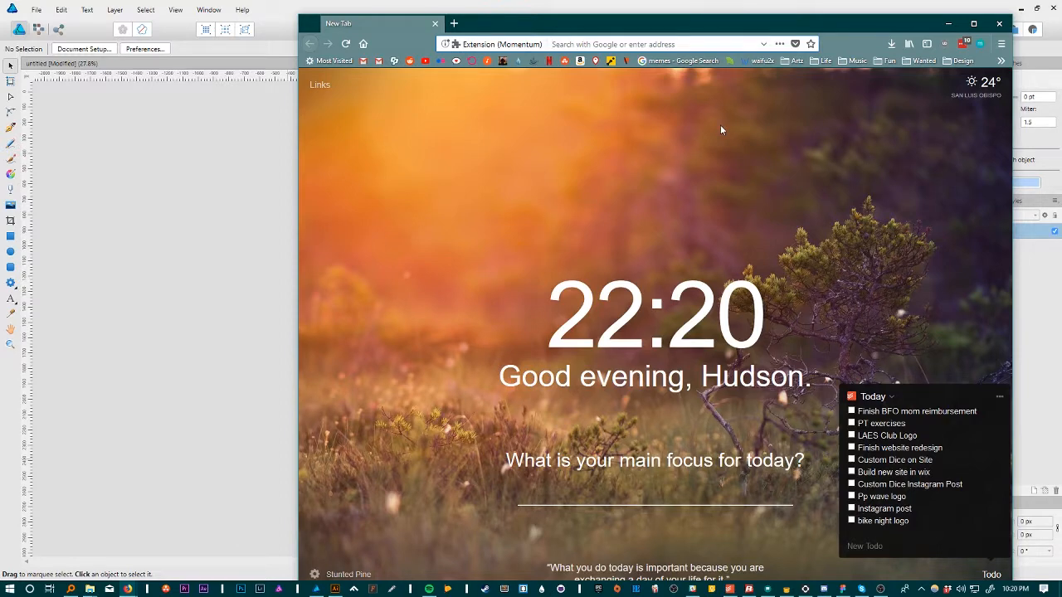
pyautogui.write('kern')
pyautogui.press('BackSpace')
pyautogui.press('BackSpace')
pyautogui.press('BackSpace')
pyautogui.press('BackSpace')
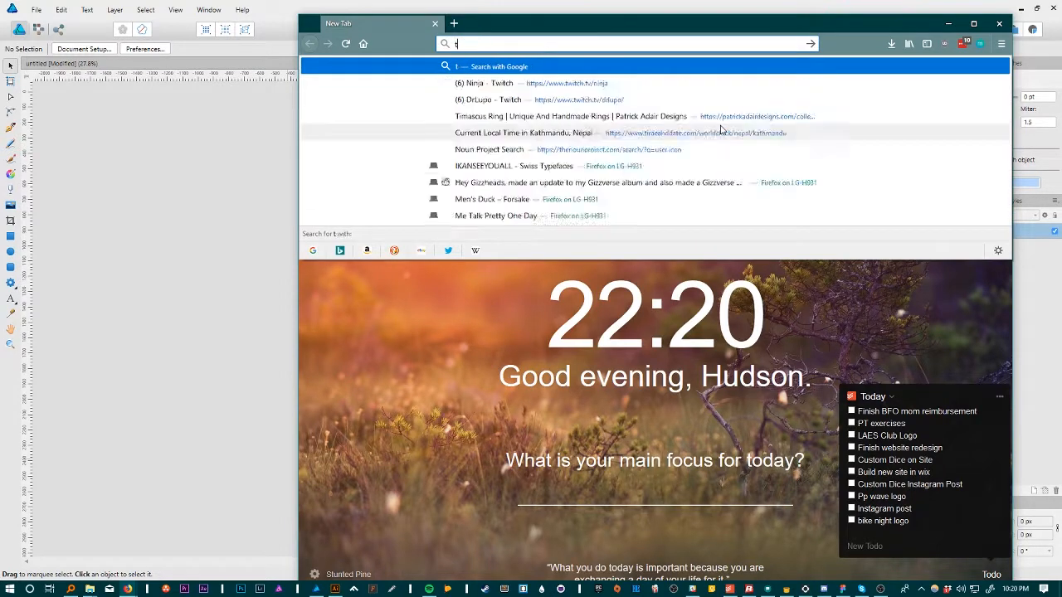
# Open the page vanschneider.com/colors
pyautogui.write('vanschneider.com/')
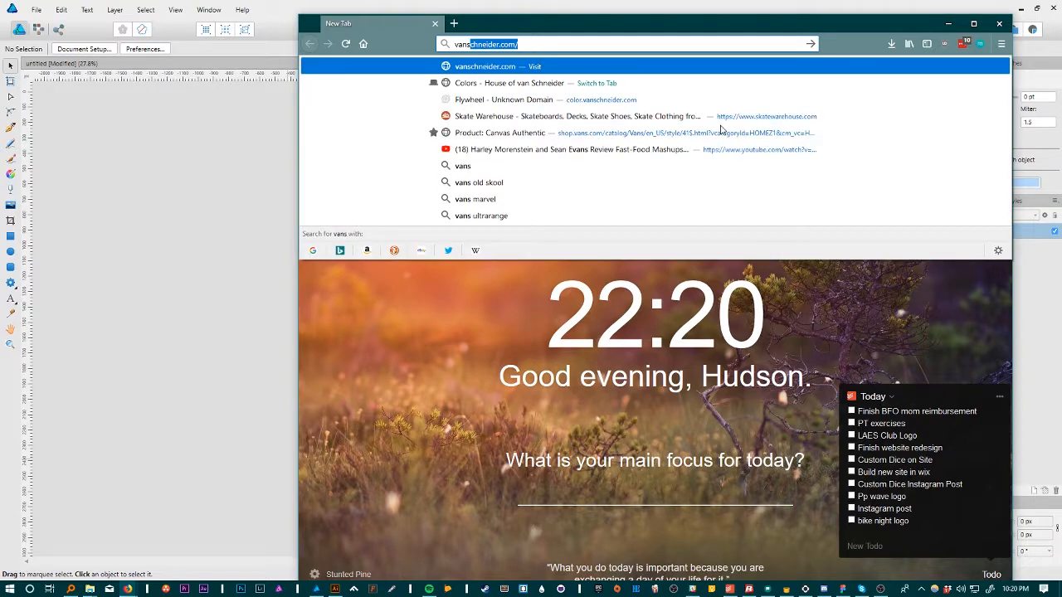
pyautogui.press('Down')
pyautogui.press('Down')
pyautogui.press('Up')
pyautogui.press('Up')
pyautogui.press('End')
pyautogui.write('colors')
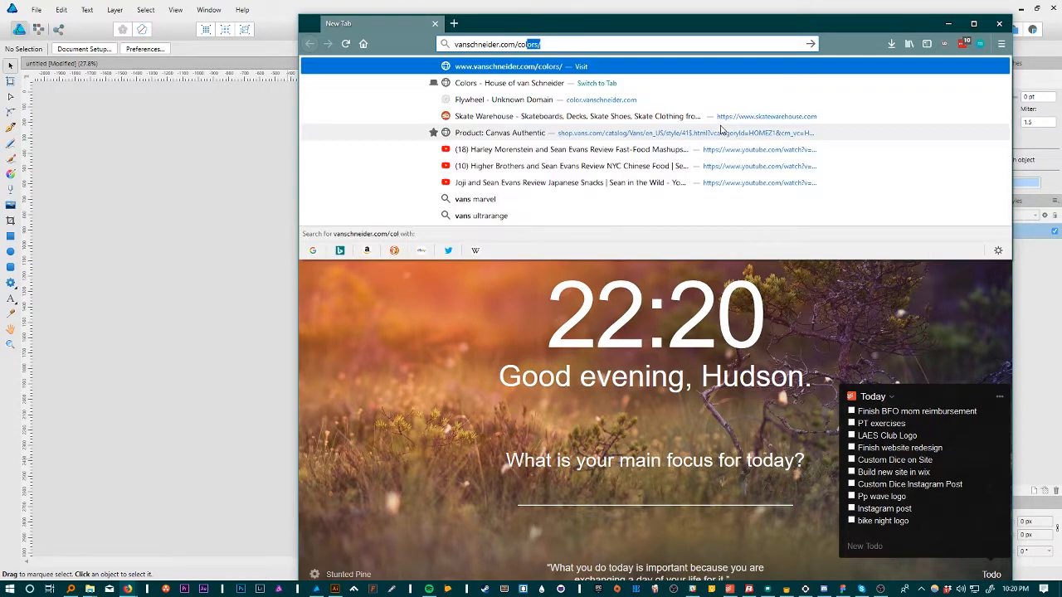
pyautogui.press('Return')
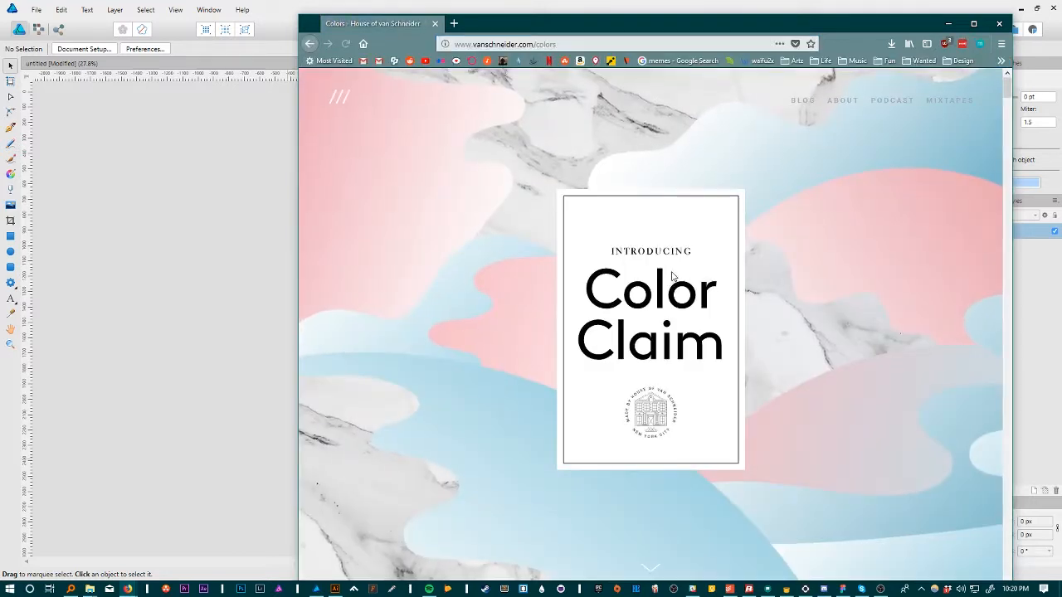
# Find colour swatch No. 42 among the Color Claim swatches and copy its image
pyautogui.scroll(-5, 697, 277)
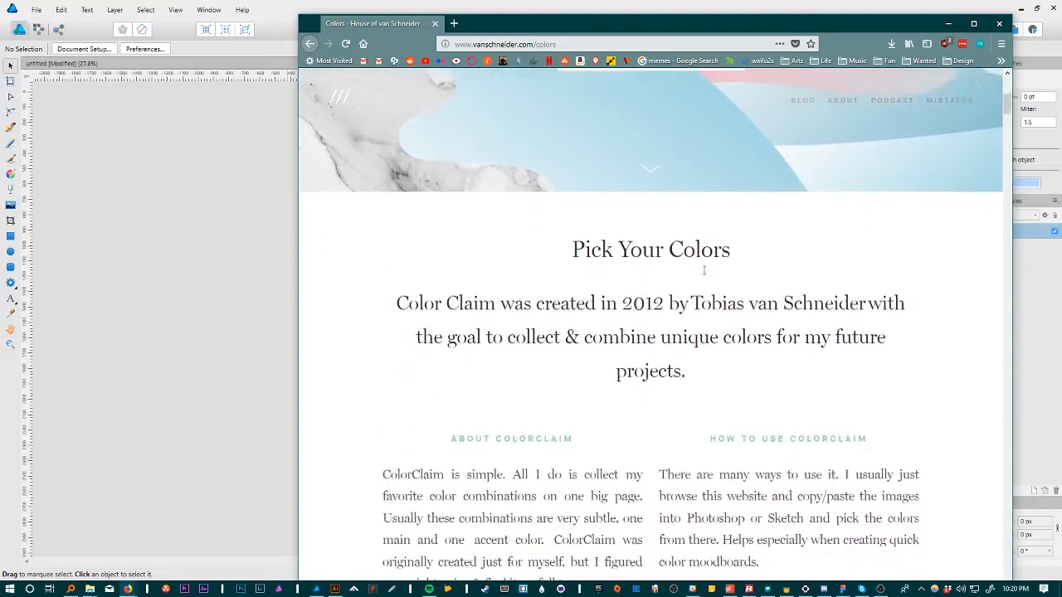
pyautogui.scroll(-6, 704, 270)
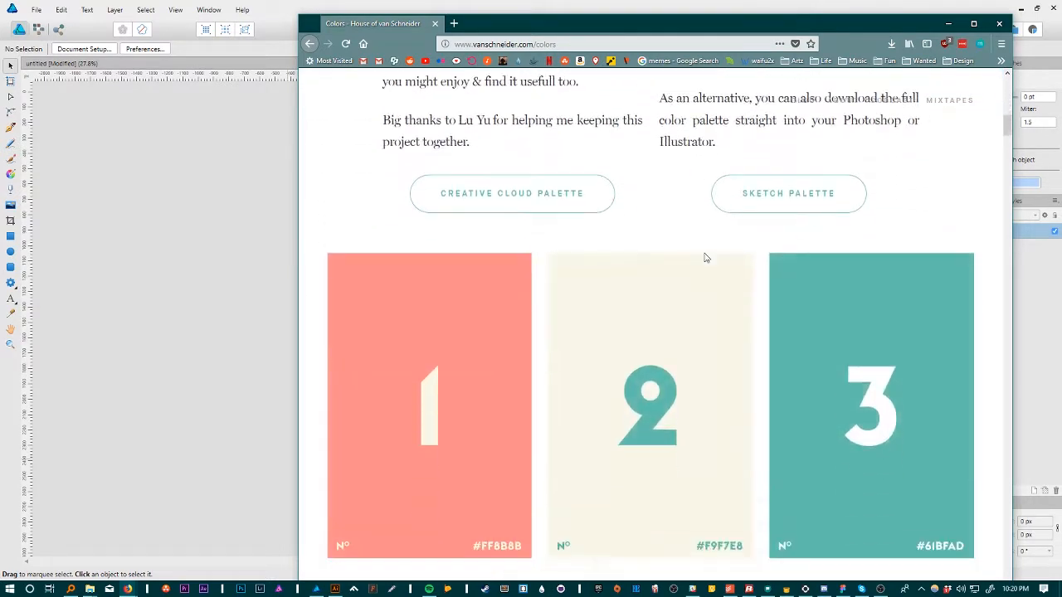
pyautogui.scroll(-2, 704, 253)
pyautogui.moveTo(1009, 133); pyautogui.dragTo(985, 308)
pyautogui.rightClick(853, 316)
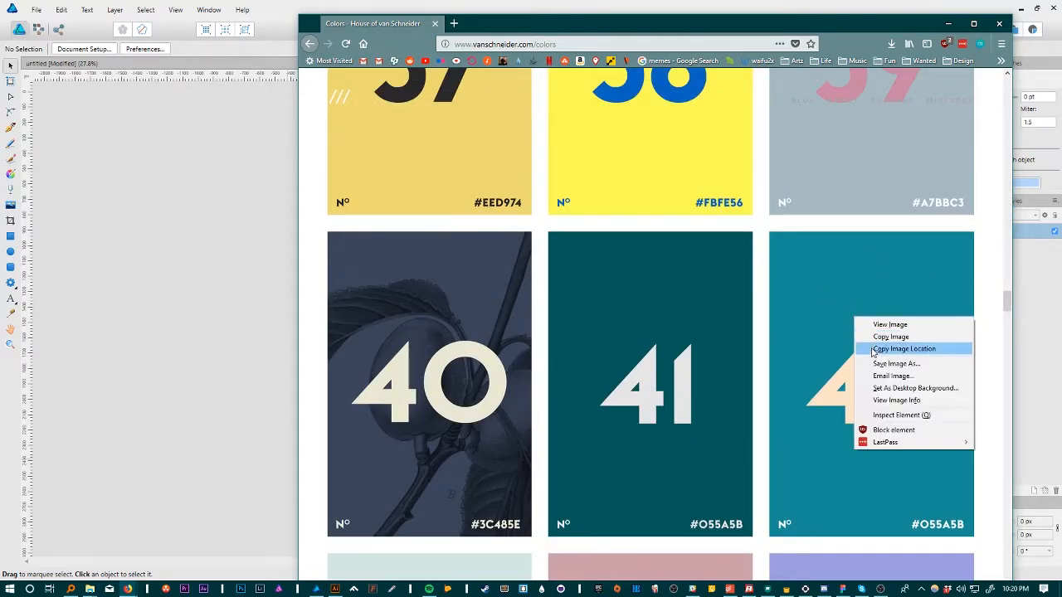
pyautogui.click(858, 338)
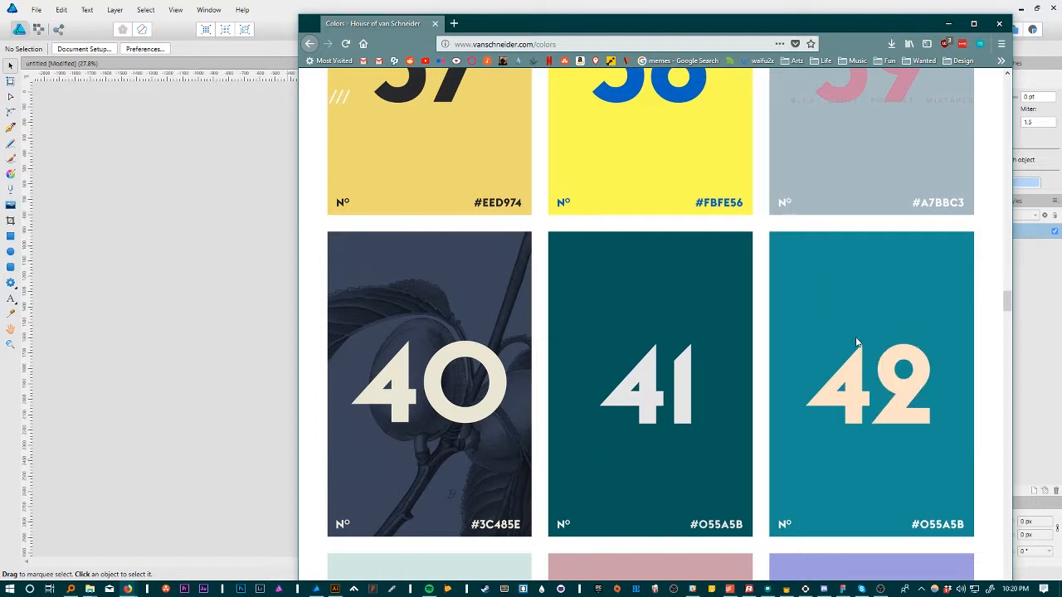
# Back in Affinity Designer, paste the copied swatch image and place it beside the right edge of the artboard
pyautogui.click(226, 214)
pyautogui.hotkey('ctrl', 'v')
pyautogui.moveTo(453, 290); pyautogui.dragTo(697, 288)
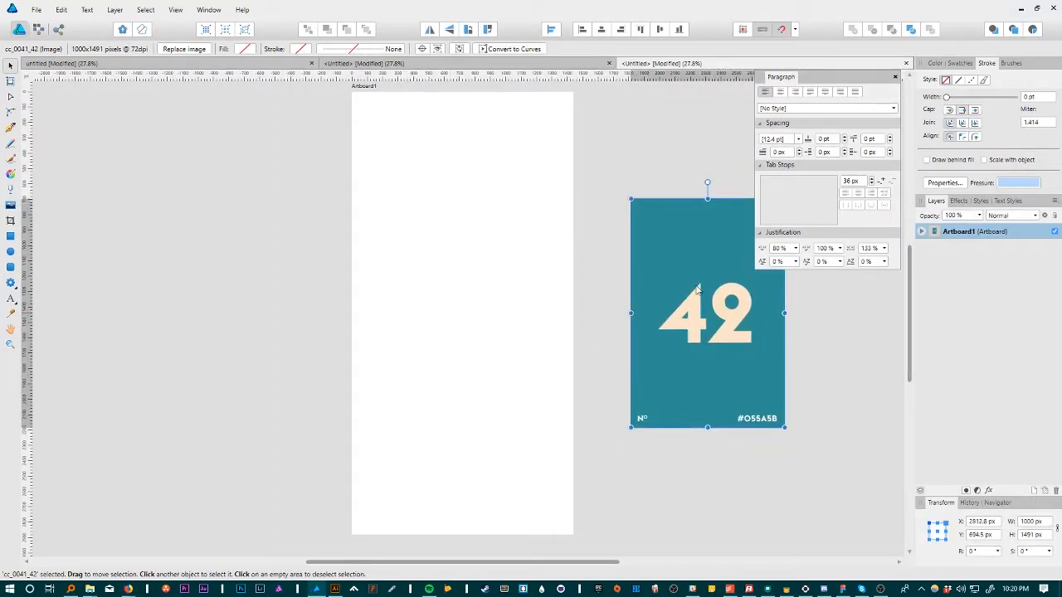
pyautogui.click(562, 185)
# Cover the whole artboard with a rectangle filled with the teal sampled from the swatch image
pyautogui.moveTo(621, 273); pyautogui.dragTo(577, 274)
pyautogui.click(10, 236)
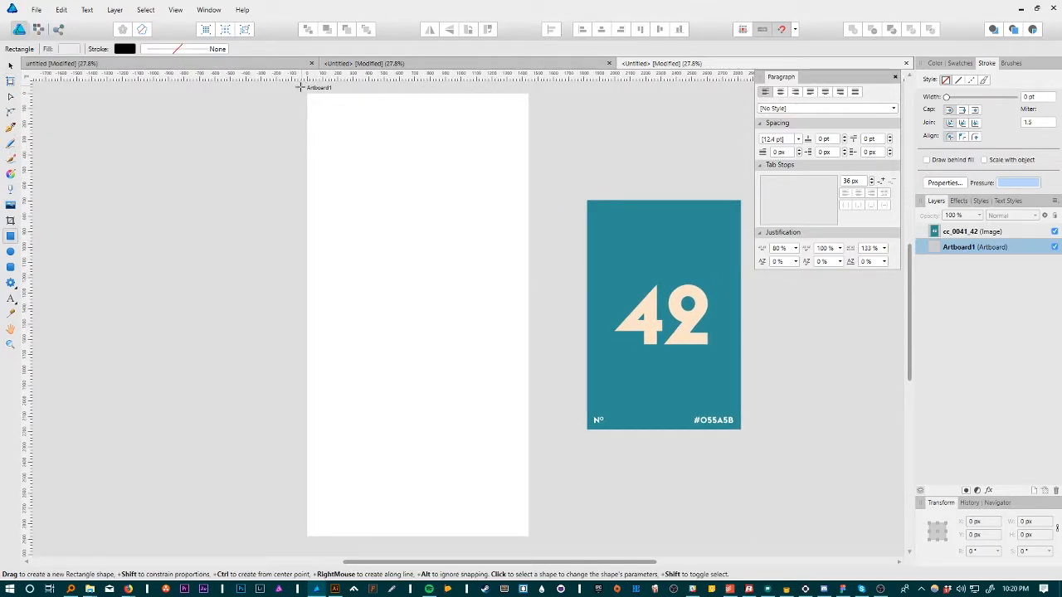
pyautogui.moveTo(307, 93)
pyautogui.mouseDown()
pyautogui.moveTo(498, 481)
pyautogui.moveTo(540, 538)
pyautogui.mouseUp()
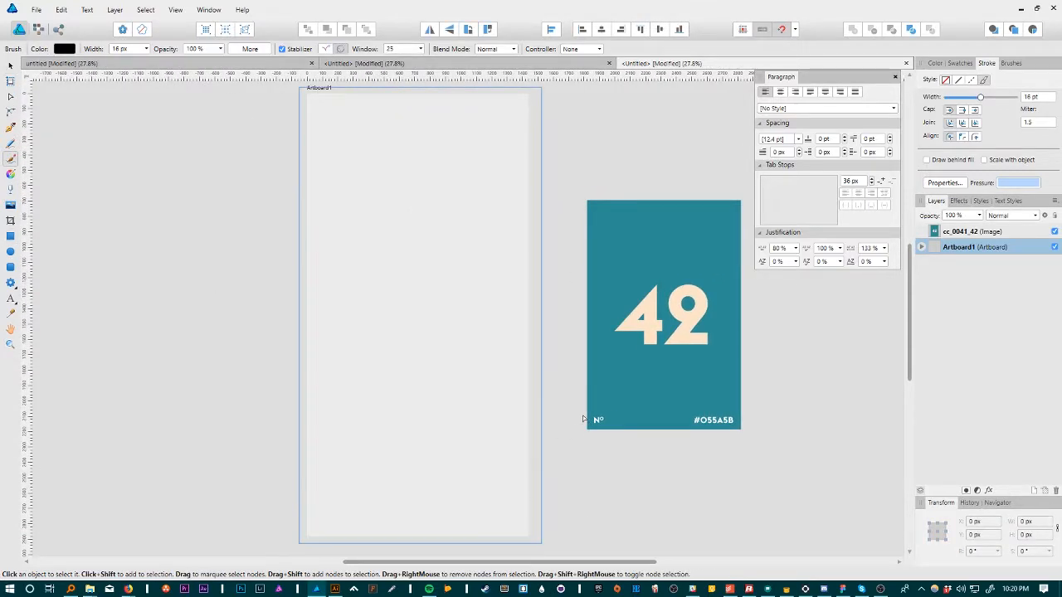
pyautogui.press('i')
pyautogui.click(664, 292)
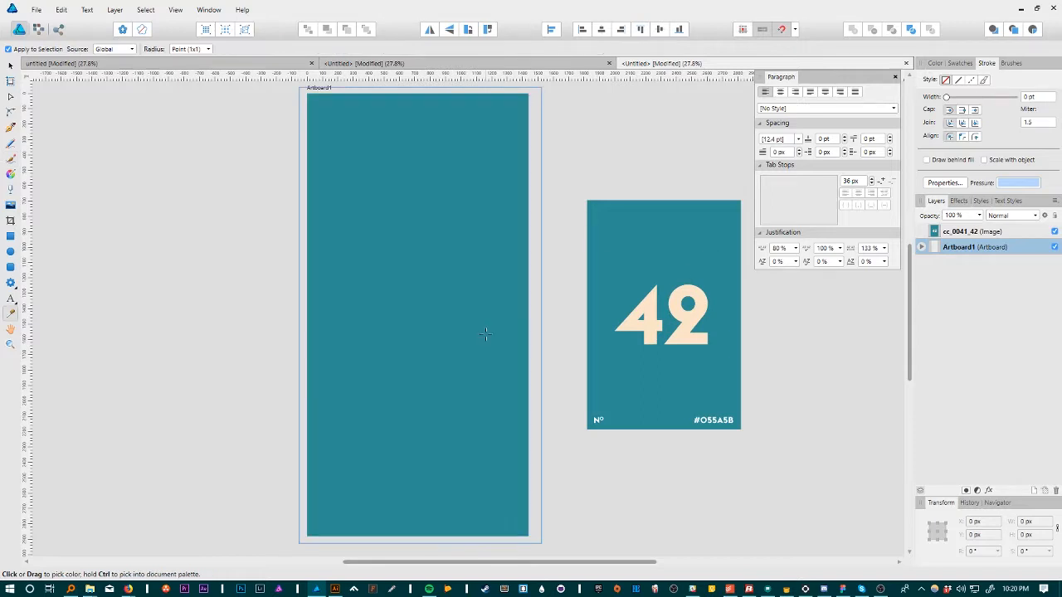
pyautogui.press('v')
pyautogui.click(580, 206)
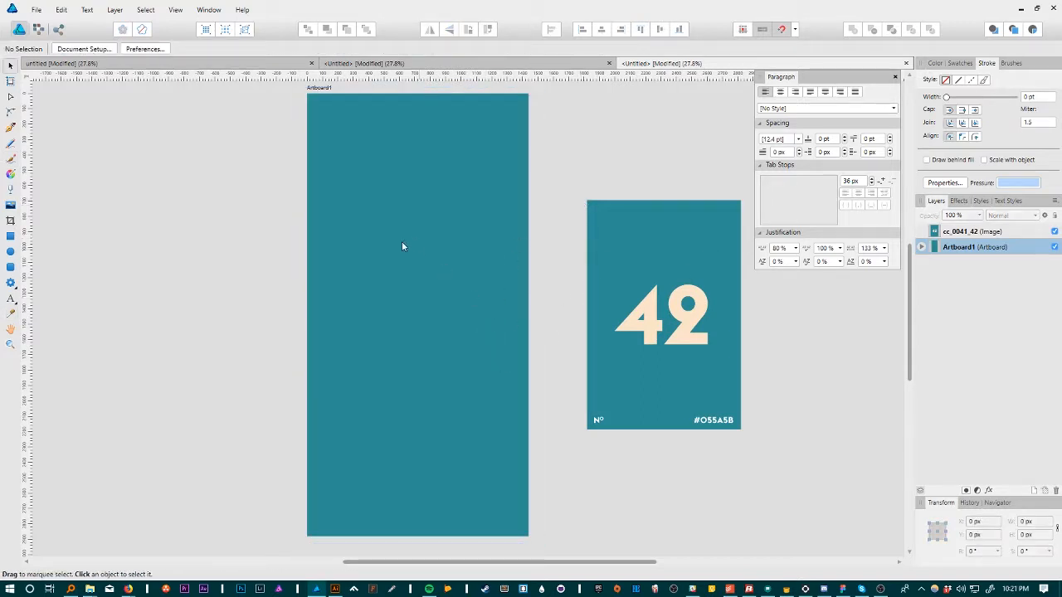
# Draw a 300 px circle on the teal background with the Ellipse tool and set its fill lightness to 78
pyautogui.keyDown('ctrl'); pyautogui.scroll(1, 370, 287); pyautogui.keyUp('ctrl')
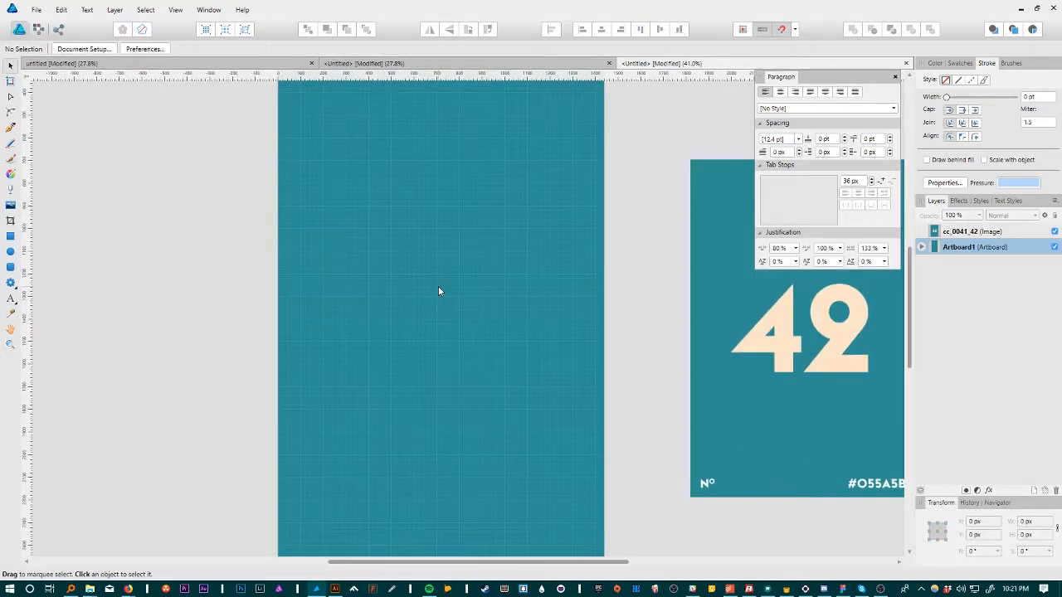
pyautogui.press('z')
pyautogui.moveTo(423, 291); pyautogui.dragTo(520, 301)
pyautogui.press('m')
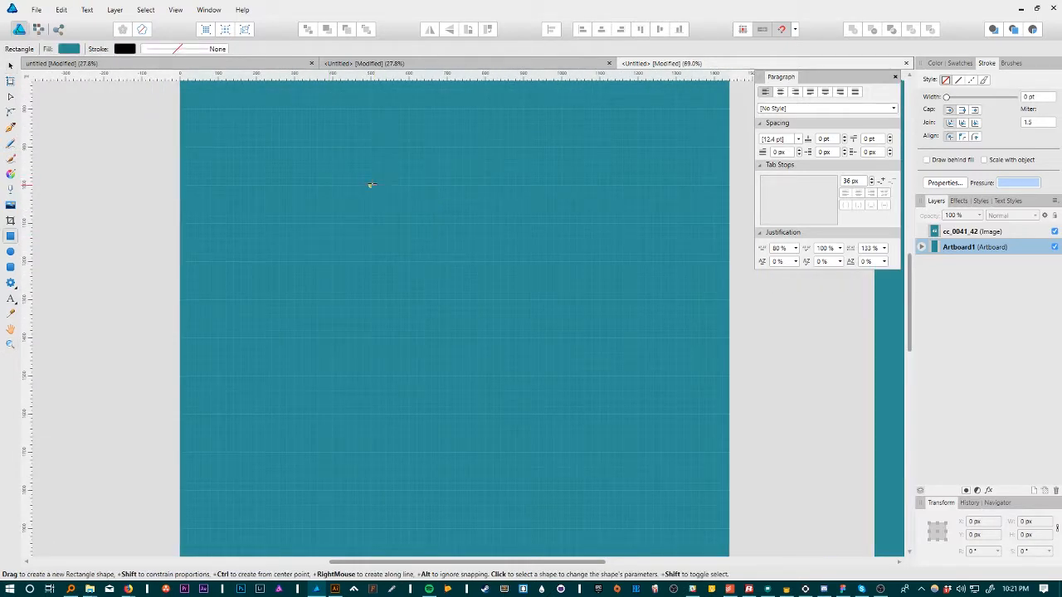
pyautogui.press('e')
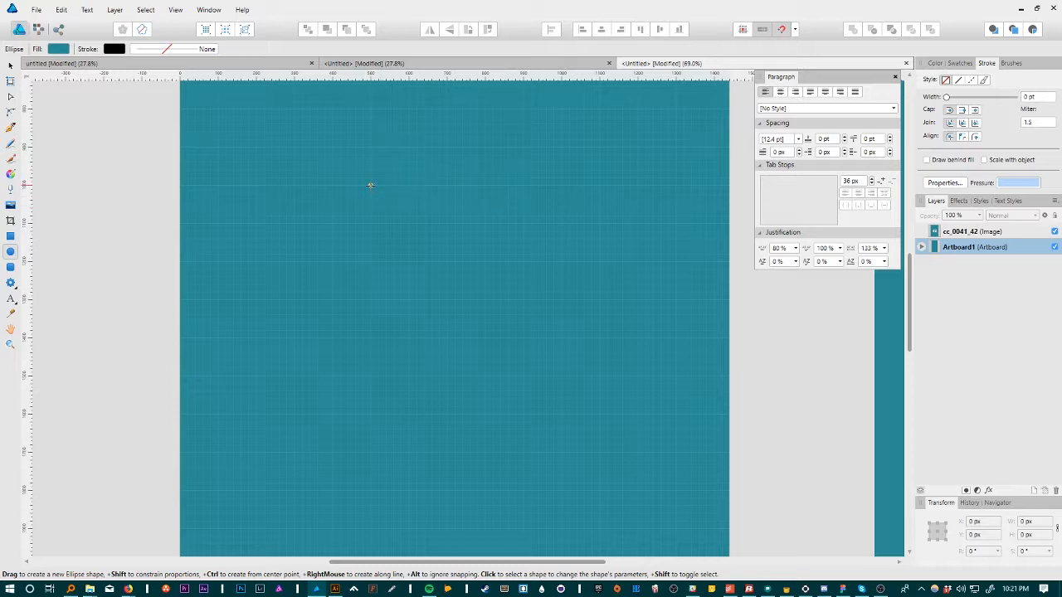
pyautogui.moveTo(371, 185); pyautogui.dragTo(485, 299)
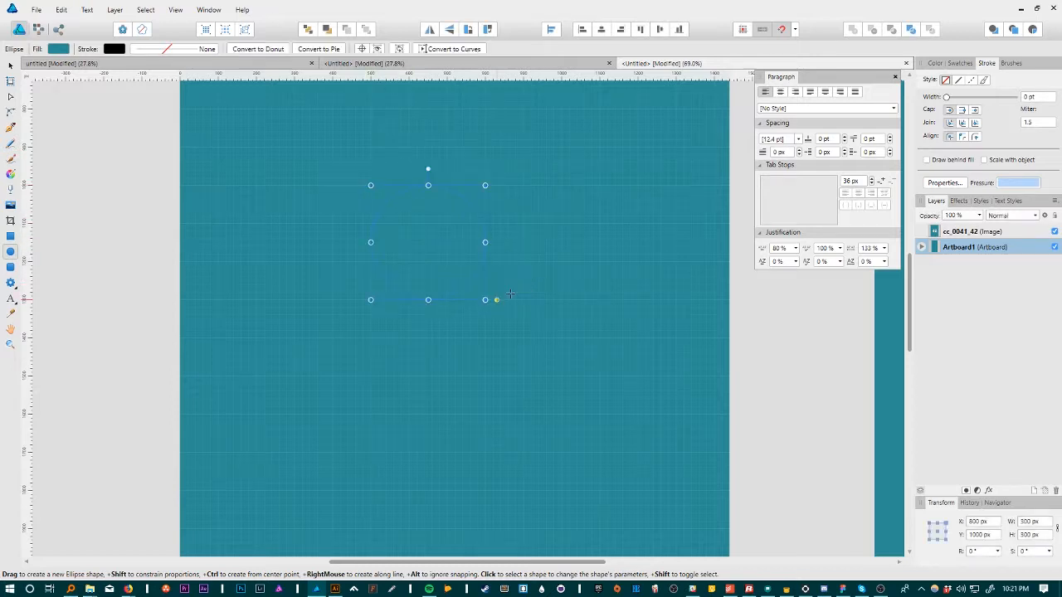
pyautogui.click(935, 63)
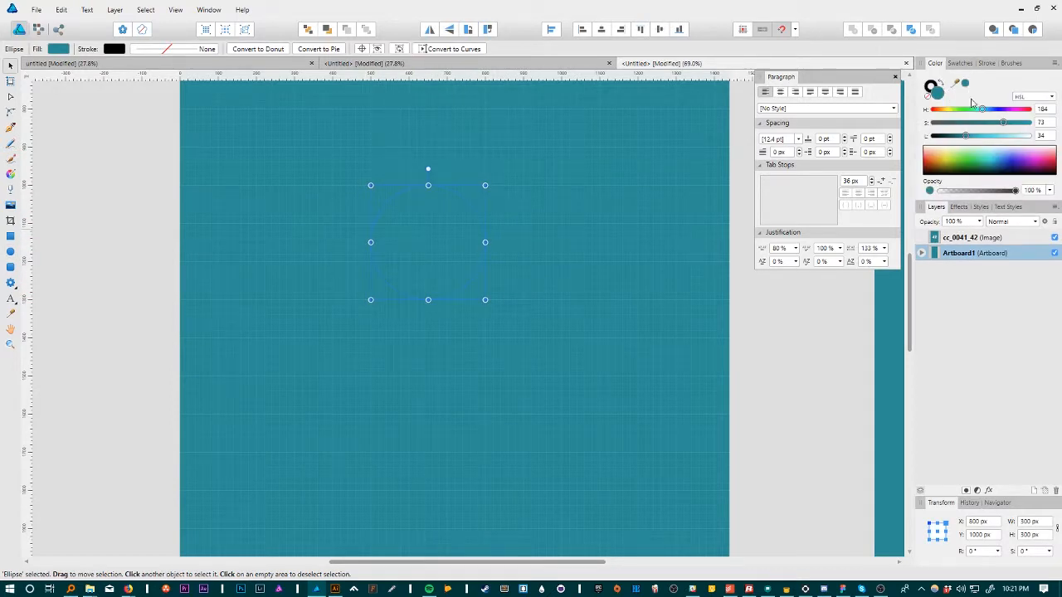
pyautogui.click(1008, 136)
# Remove the circle's fill and colour its outline with the cream sampled from the swatch's 42 lettering
pyautogui.moveTo(675, 252); pyautogui.dragTo(365, 244)
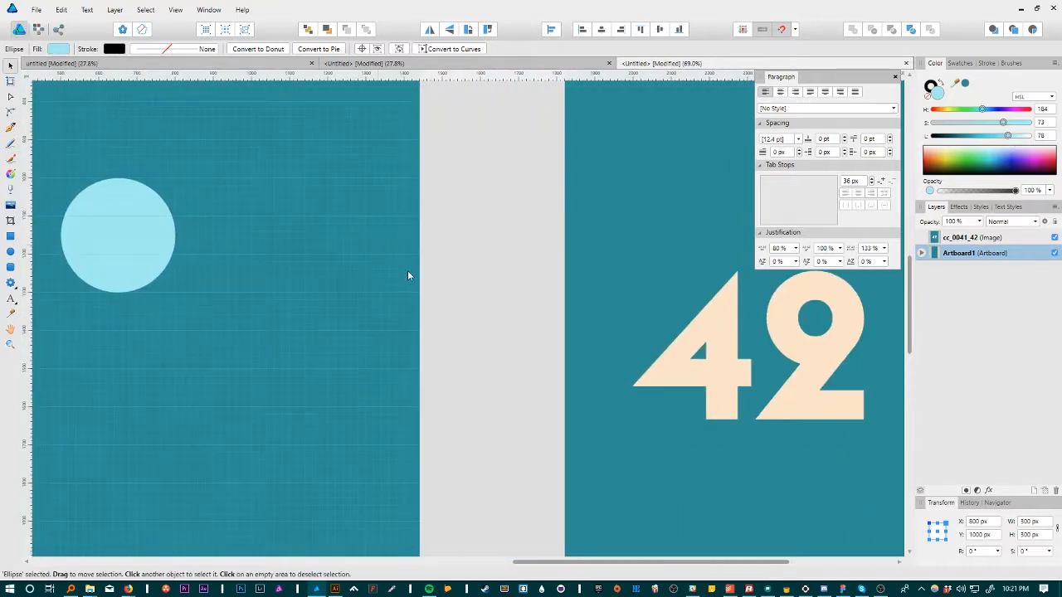
pyautogui.click(929, 97)
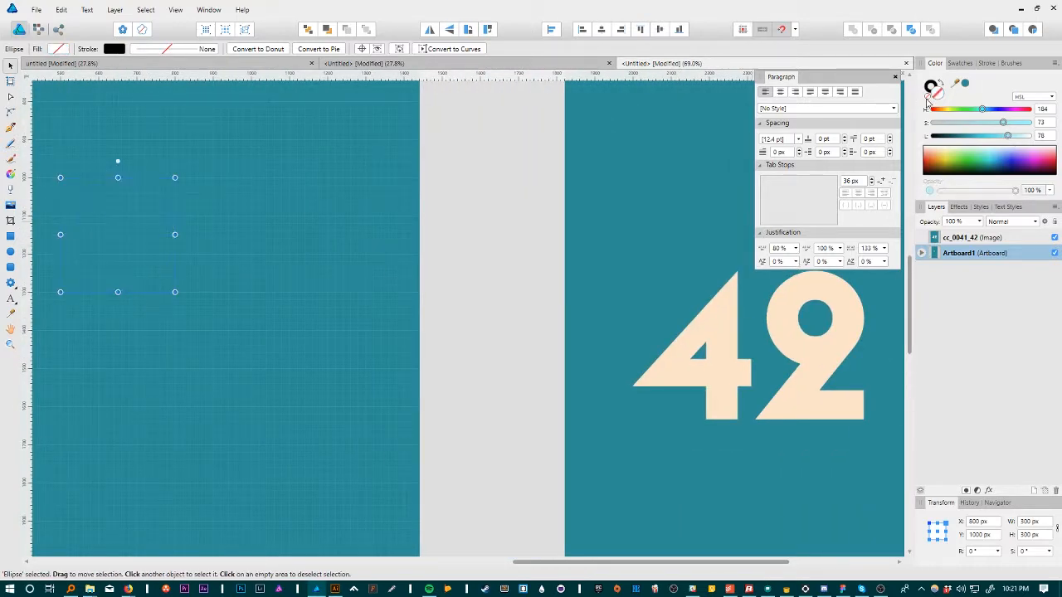
pyautogui.press('i')
pyautogui.click(726, 312)
pyautogui.moveTo(416, 330); pyautogui.dragTo(679, 407)
pyautogui.moveTo(371, 318); pyautogui.dragTo(439, 318)
pyautogui.press('v')
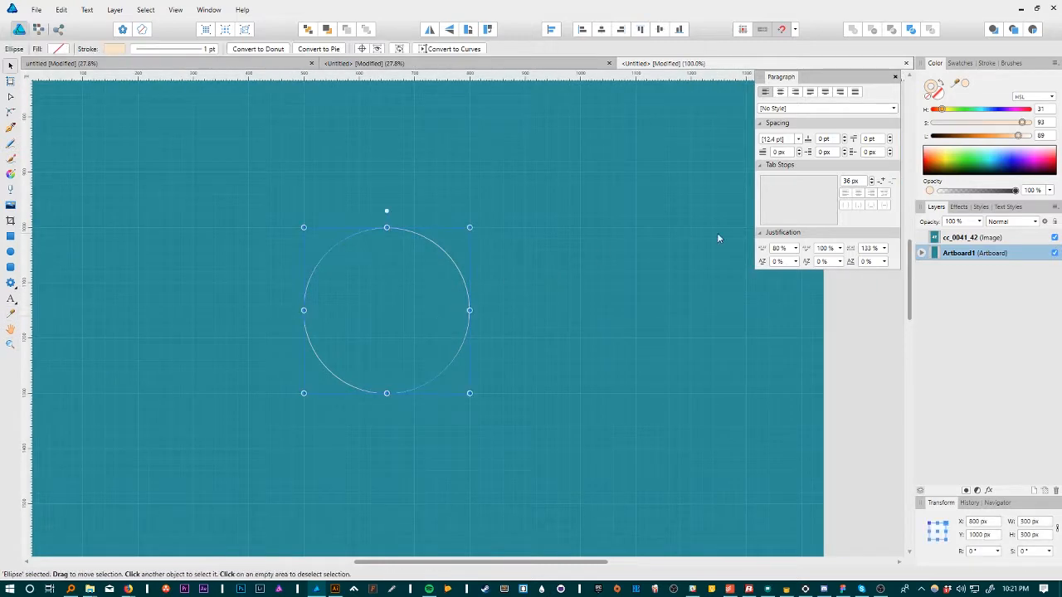
# Set the circle's stroke width to 60 pt
pyautogui.click(991, 64)
pyautogui.scroll(6, 1037, 97)
pyautogui.click(1037, 96)
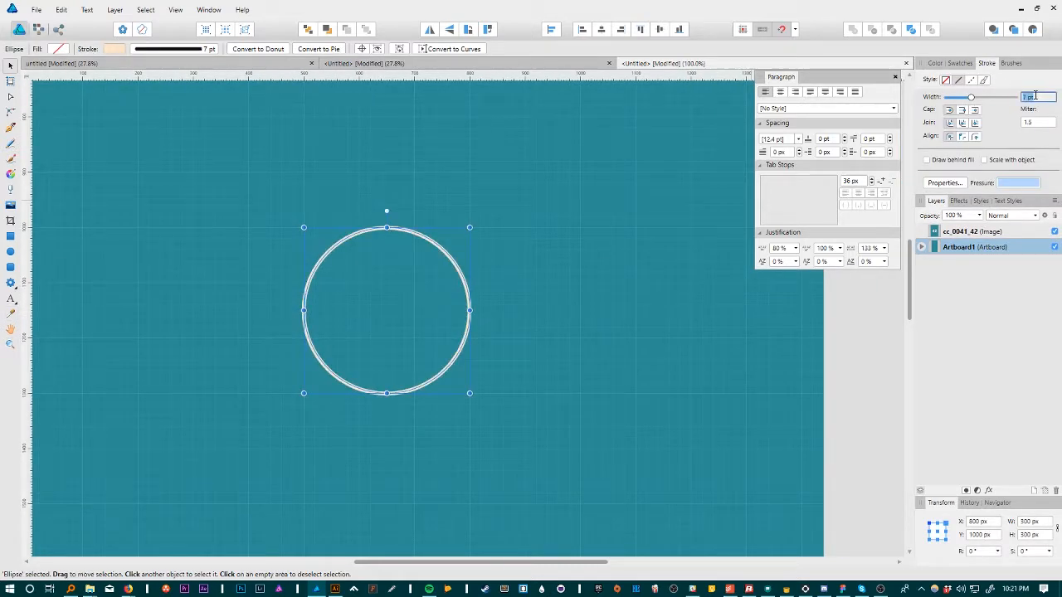
pyautogui.write('60')
pyautogui.press('Return')
pyautogui.hotkey('ctrl', '-')
pyautogui.hotkey('ctrl', '-')
pyautogui.hotkey('ctrl', '+')
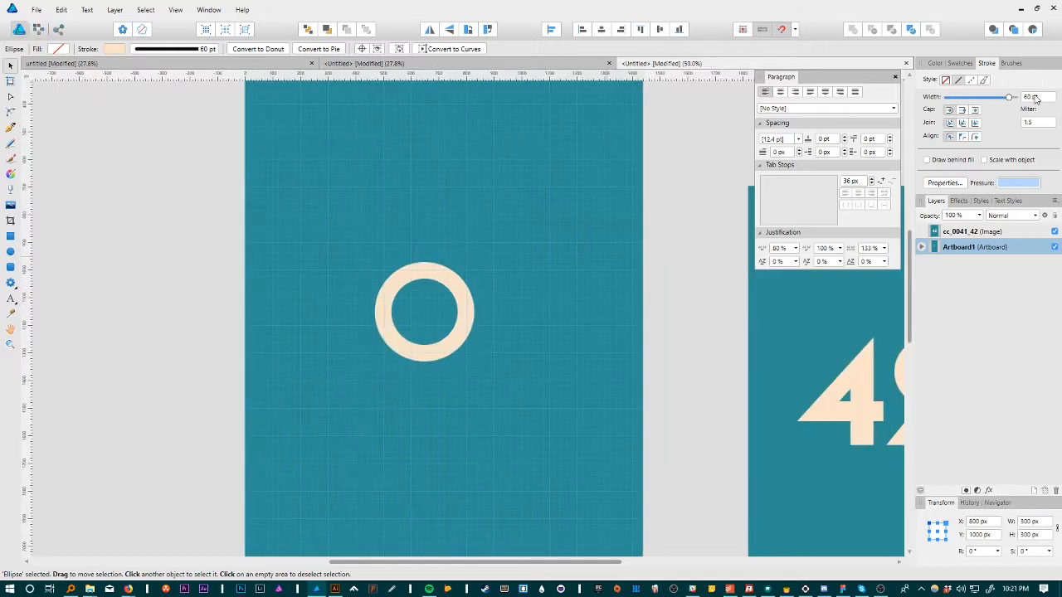
# Resize and duplicate the ring into three evenly spaced concentric rings, with the outermost ellipse 380 px wide
pyautogui.hotkey('ctrl', 'space')
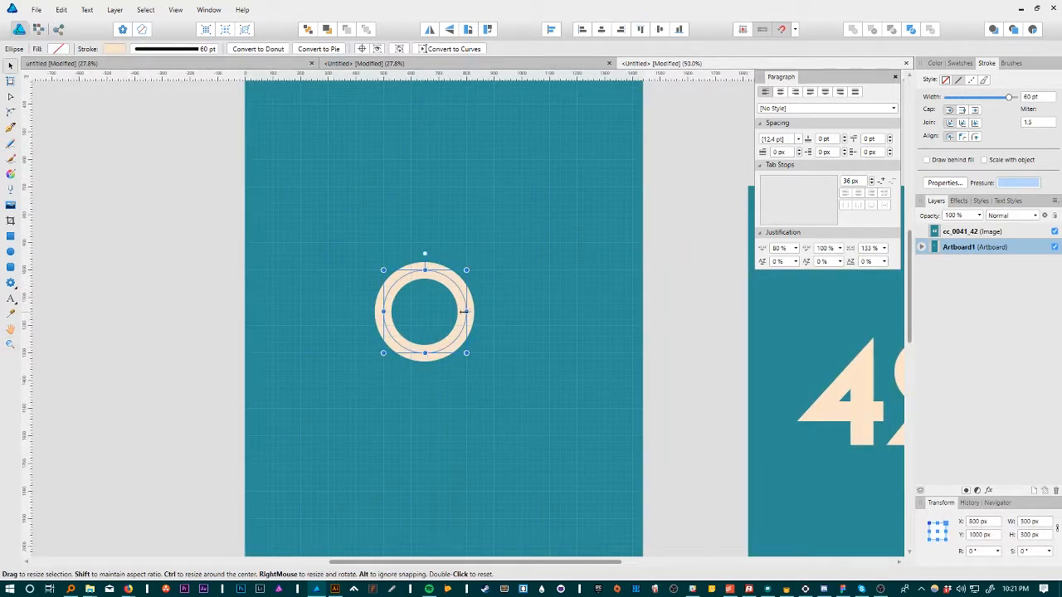
pyautogui.moveTo(464, 312)
pyautogui.mouseDown()
pyautogui.moveTo(407, 311)
pyautogui.moveTo(453, 315)
pyautogui.mouseUp()
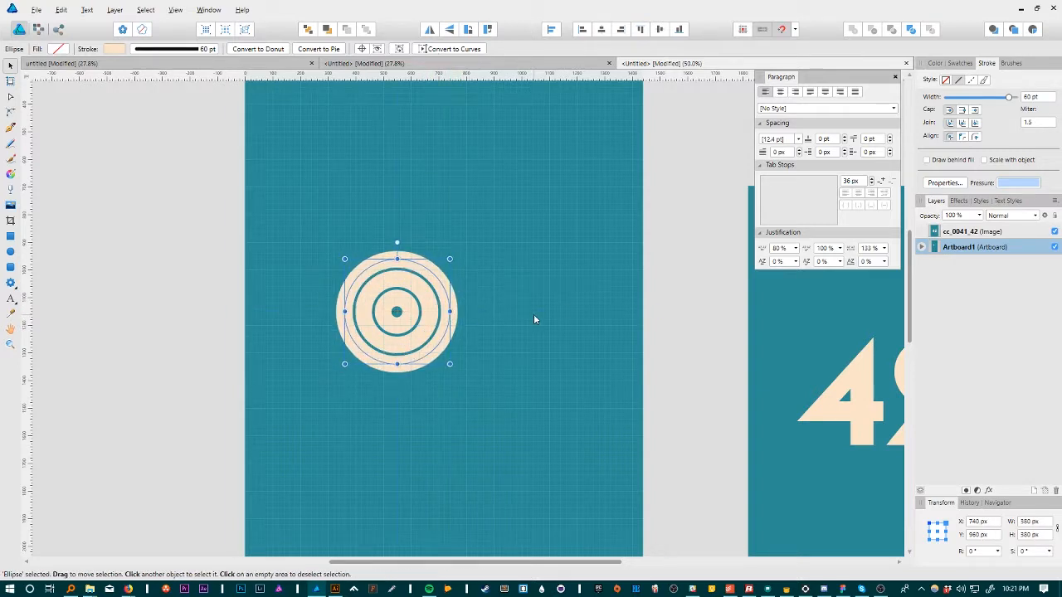
pyautogui.click(534, 316)
# Move all three rings together towards the horizontal centre of the artboard, and select the middle ring
pyautogui.click(123, 227)
pyautogui.moveTo(123, 232); pyautogui.dragTo(581, 415)
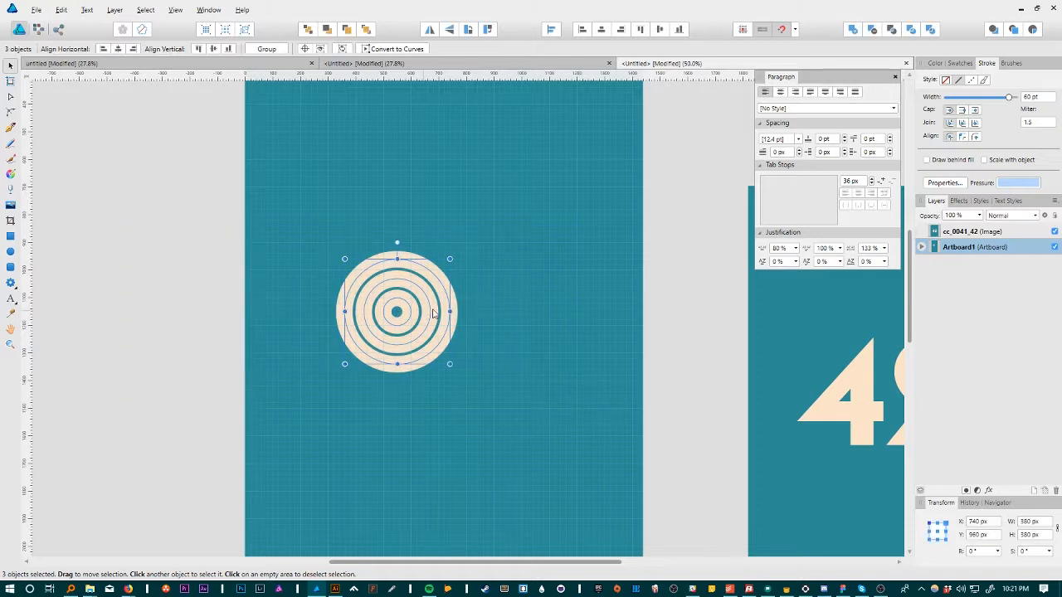
pyautogui.moveTo(402, 318); pyautogui.dragTo(475, 328)
pyautogui.click(469, 350)
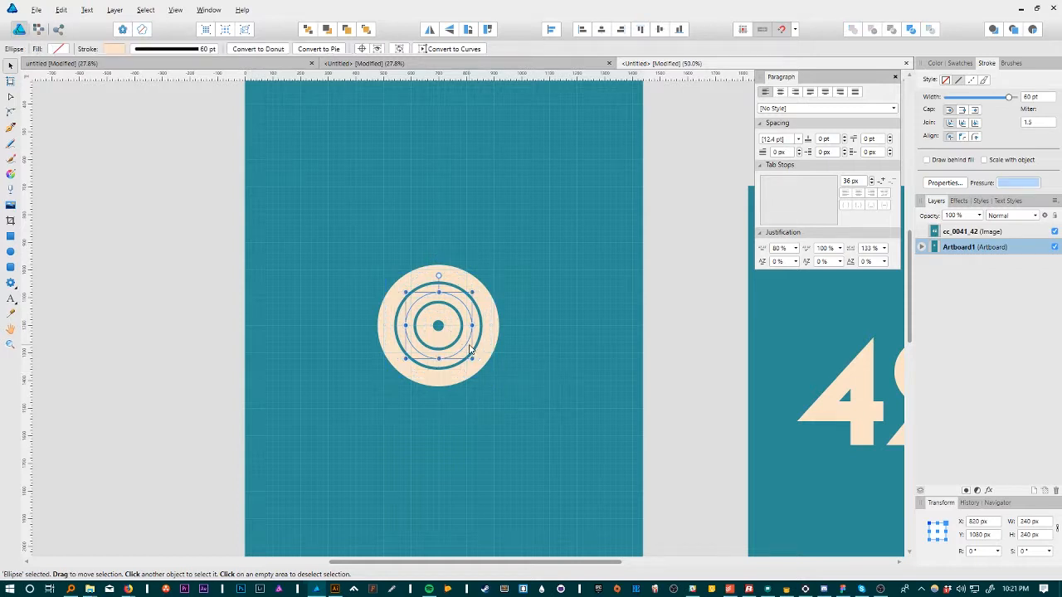
# Cut the outermost ring down to its upper half by breaking the curve and deleting its bottom node
pyautogui.click(487, 311)
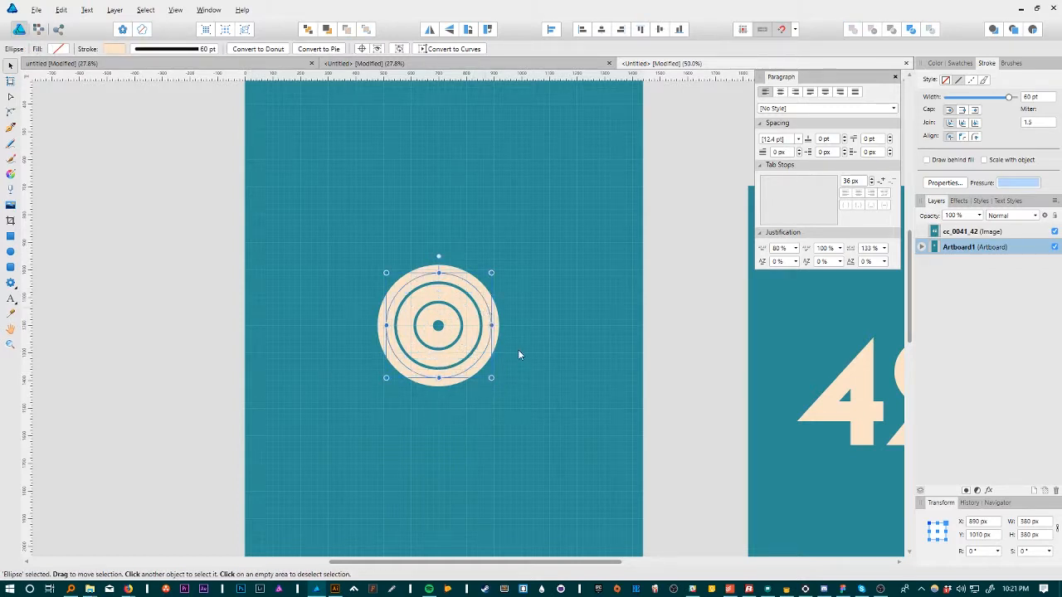
pyautogui.press('a')
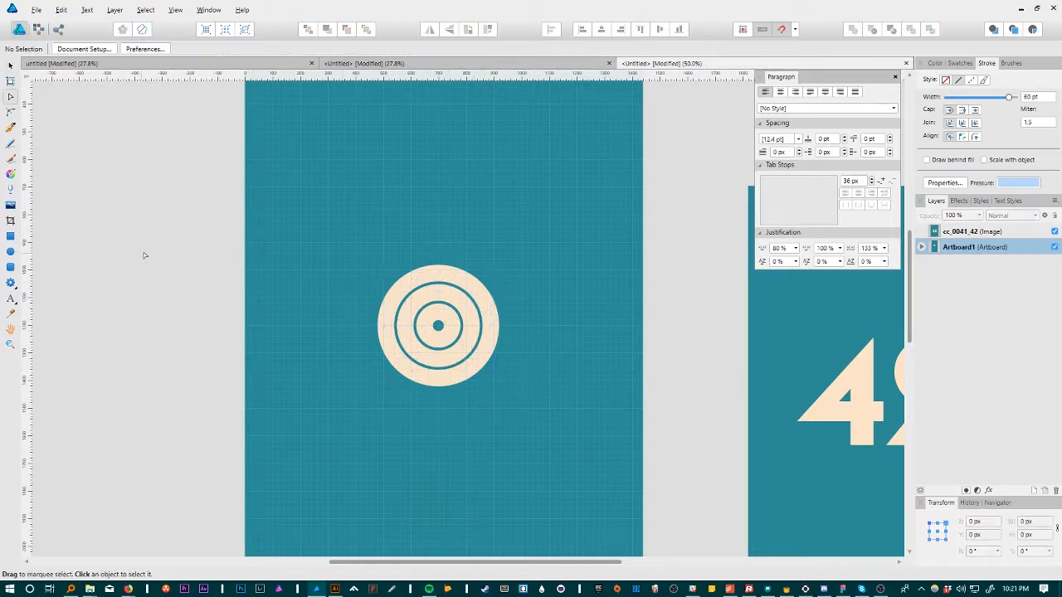
pyautogui.moveTo(202, 185); pyautogui.dragTo(631, 411)
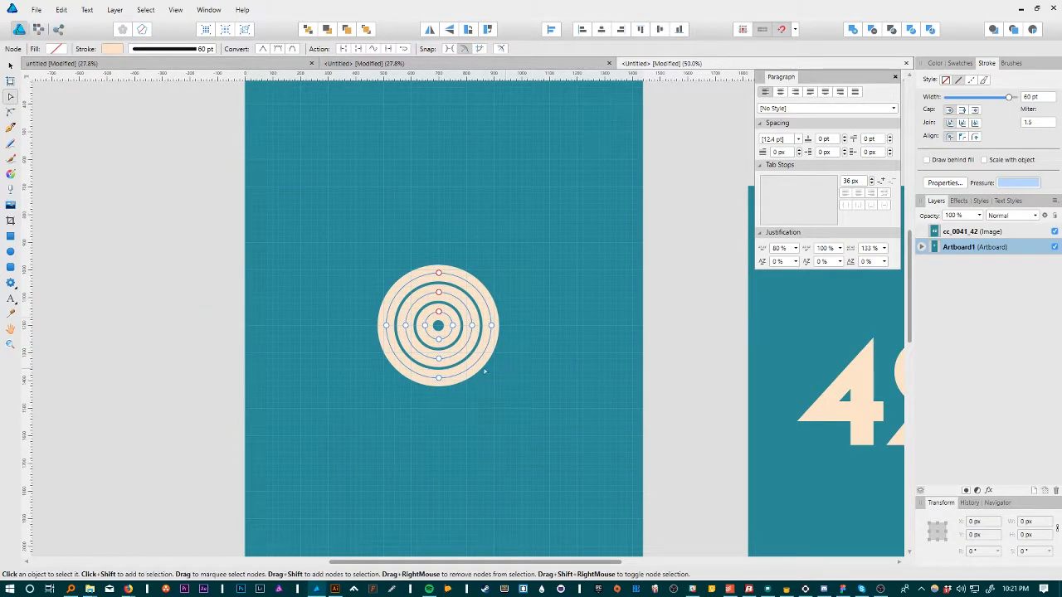
pyautogui.click(438, 379)
pyautogui.click(342, 51)
pyautogui.moveTo(470, 387); pyautogui.dragTo(407, 374)
pyautogui.press('Delete')
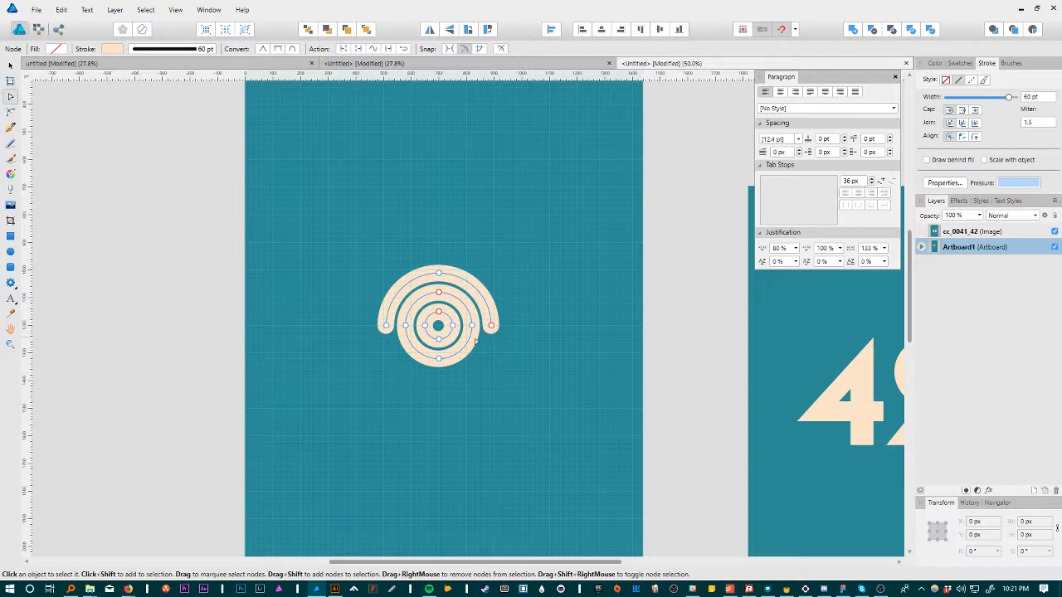
# Cut the innermost ring down to its lower half by breaking the curve and deleting its top node
pyautogui.press('v')
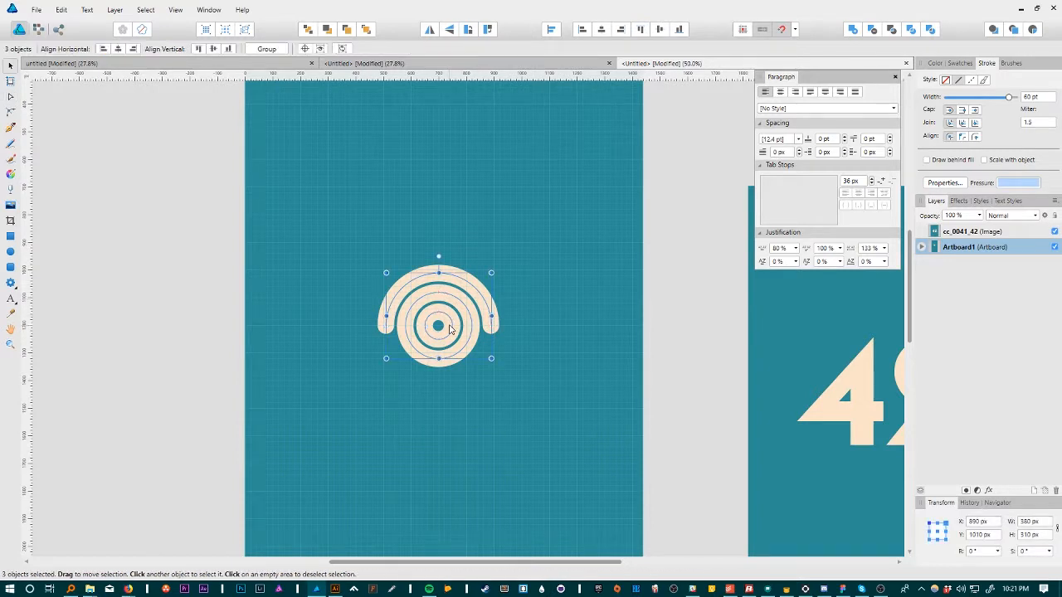
pyautogui.press('a')
pyautogui.click(438, 312)
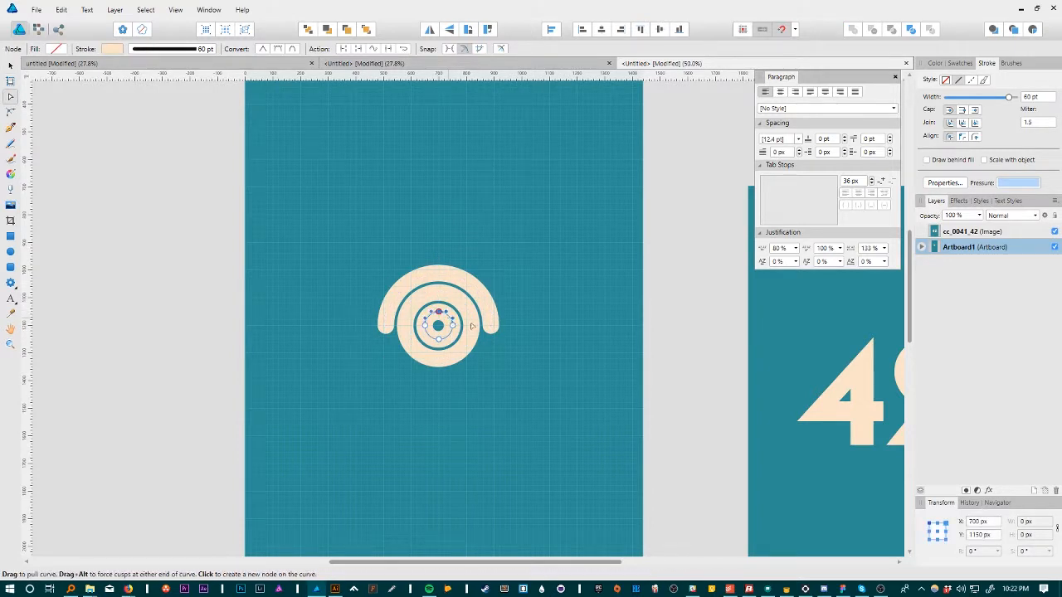
pyautogui.click(343, 49)
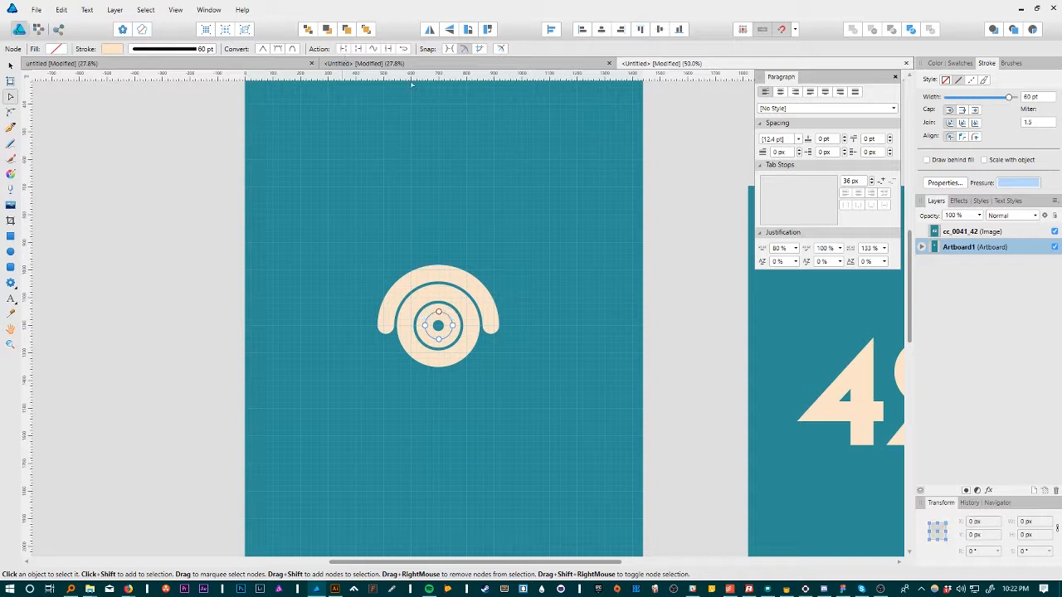
pyautogui.moveTo(422, 288); pyautogui.dragTo(445, 318)
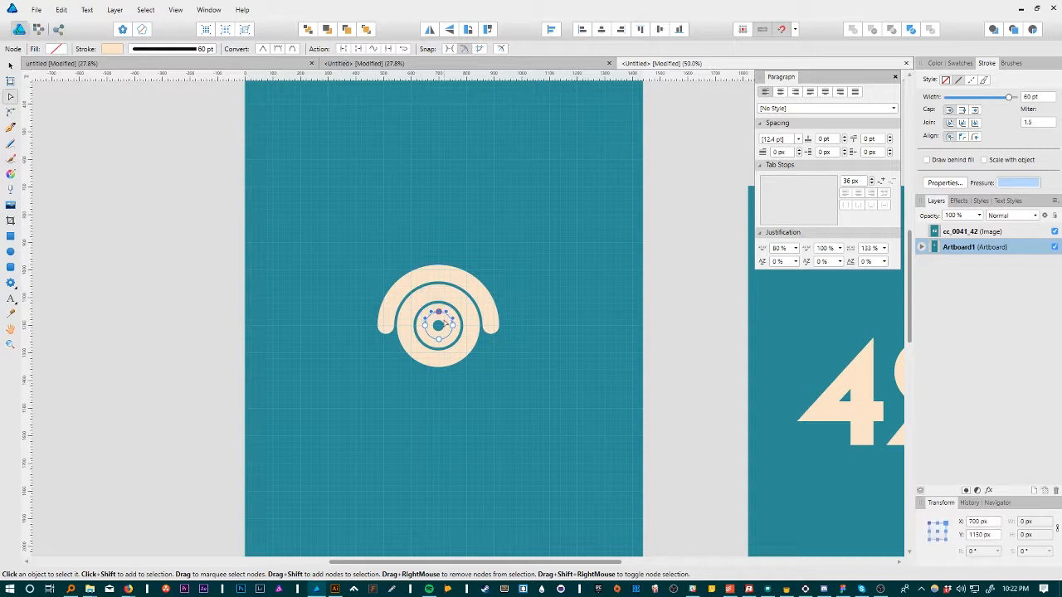
pyautogui.press('Delete')
# Set the stroke ends of all three ring shapes to butt caps
pyautogui.press('v')
pyautogui.moveTo(127, 220); pyautogui.dragTo(567, 436)
pyautogui.click(963, 110)
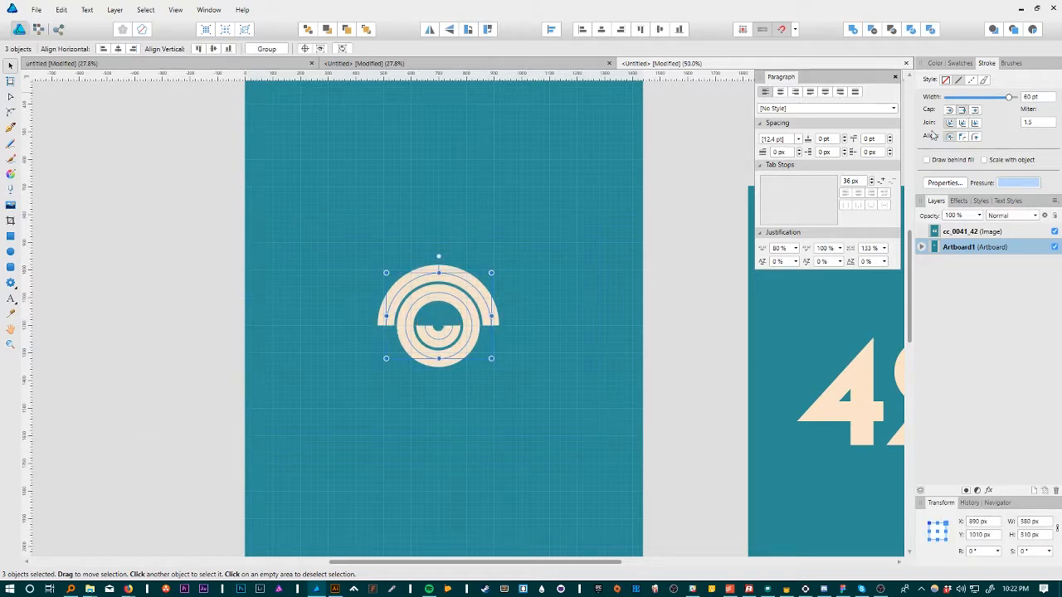
pyautogui.click(114, 217)
# Draw a horizontal 60 pt line about 400 px long across the bottom of the full ring, with butt caps
pyautogui.hotkey('ctrl', 'space')
pyautogui.moveTo(519, 295); pyautogui.dragTo(409, 290)
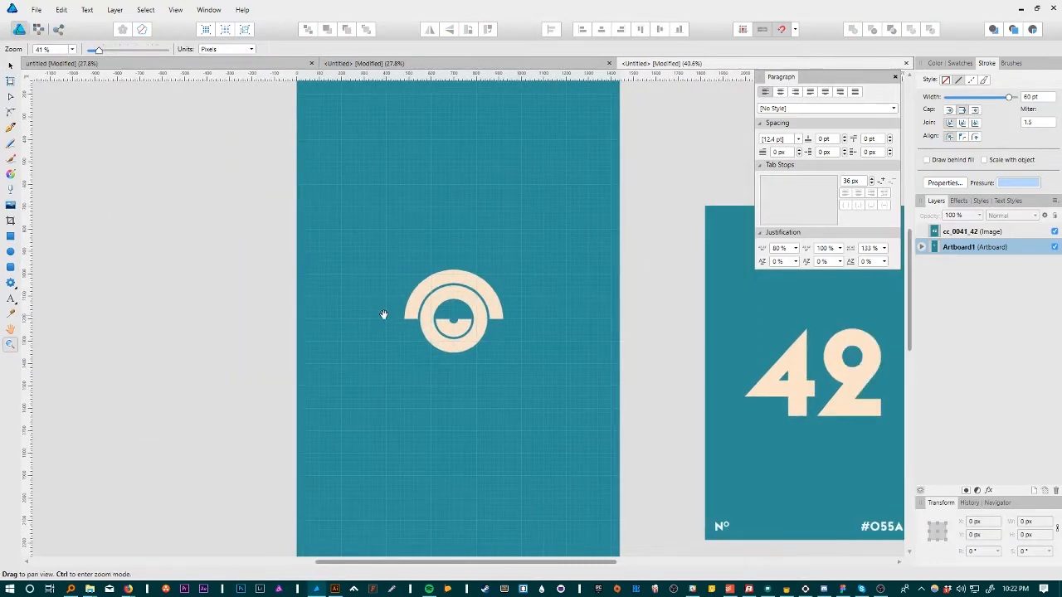
pyautogui.moveTo(432, 341); pyautogui.dragTo(635, 354)
pyautogui.moveTo(433, 328); pyautogui.dragTo(492, 333)
pyautogui.press('p')
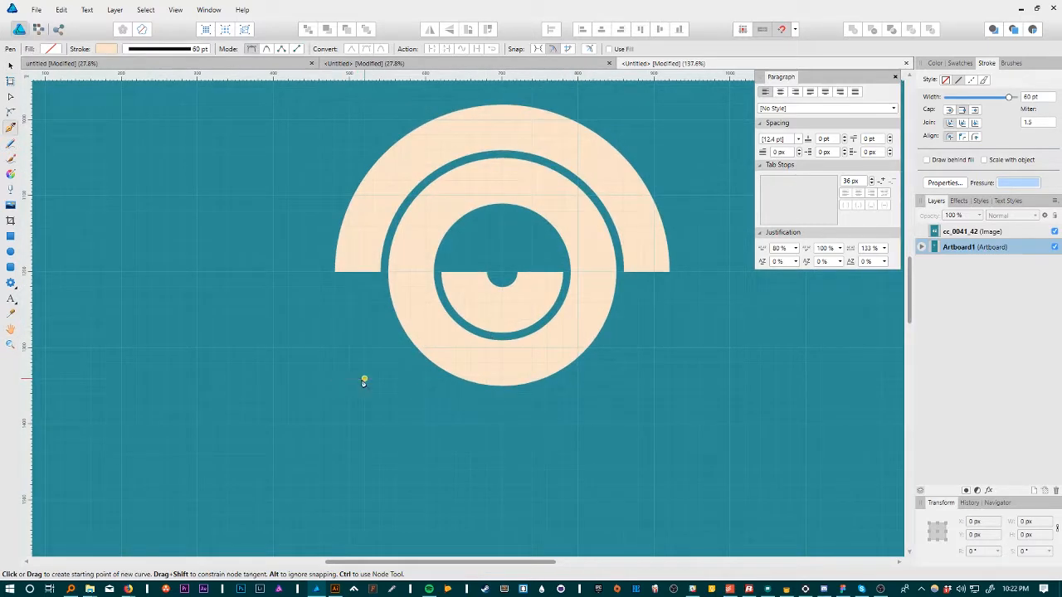
pyautogui.click(350, 379)
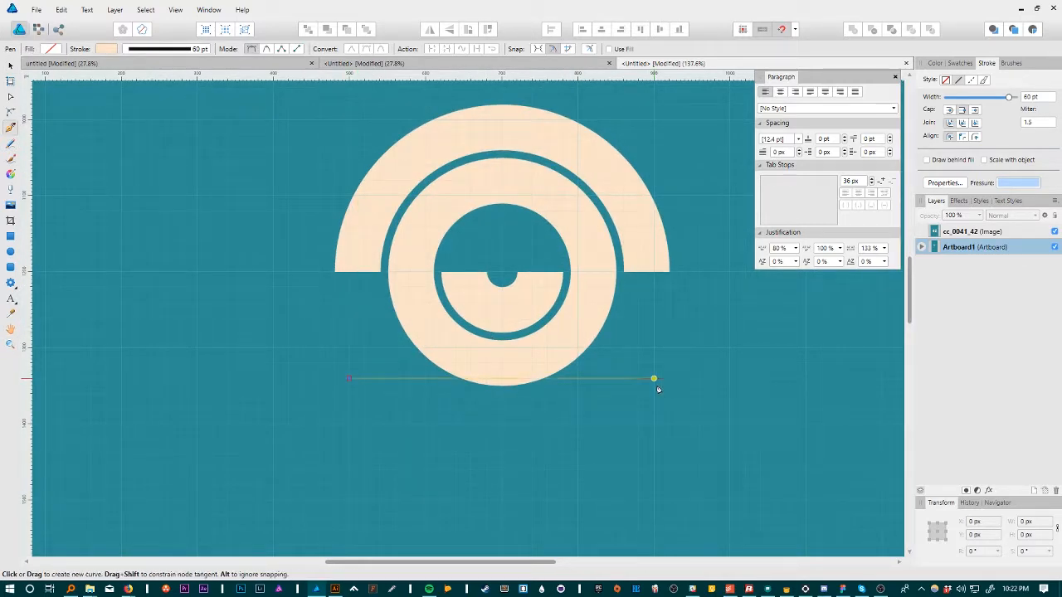
pyautogui.click(656, 384)
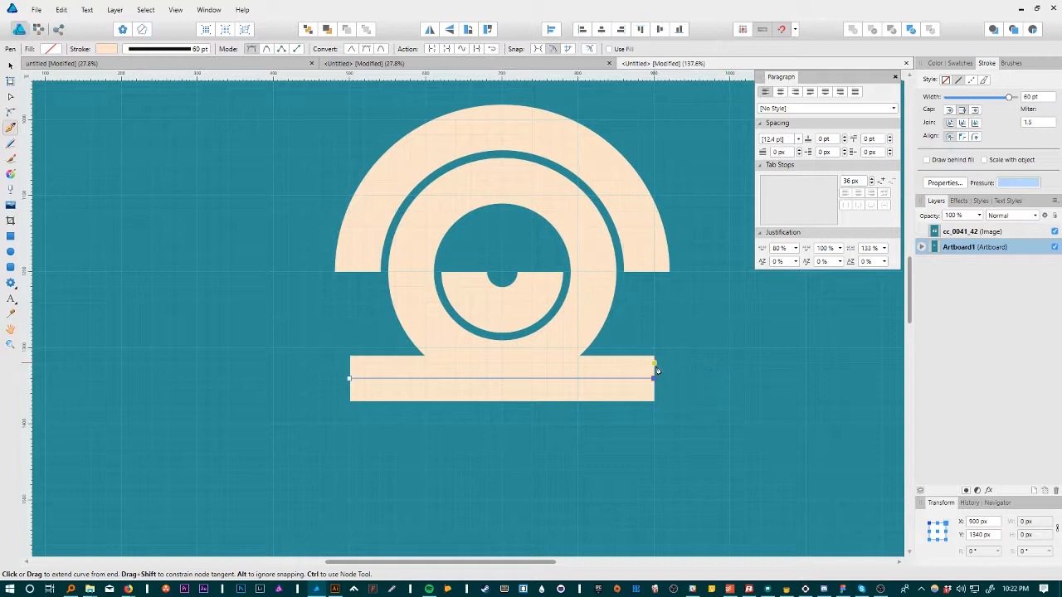
pyautogui.click(975, 110)
pyautogui.click(962, 110)
# Widen the base line to 440 px and move it up to Y 1320 px under the rings
pyautogui.press('v')
pyautogui.moveTo(654, 379)
pyautogui.mouseDown()
pyautogui.moveTo(668, 380)
pyautogui.moveTo(334, 327)
pyautogui.moveTo(200, 326)
pyautogui.mouseUp()
pyautogui.press('z')
pyautogui.press('space')
pyautogui.moveTo(531, 334); pyautogui.dragTo(358, 347)
pyautogui.press('v')
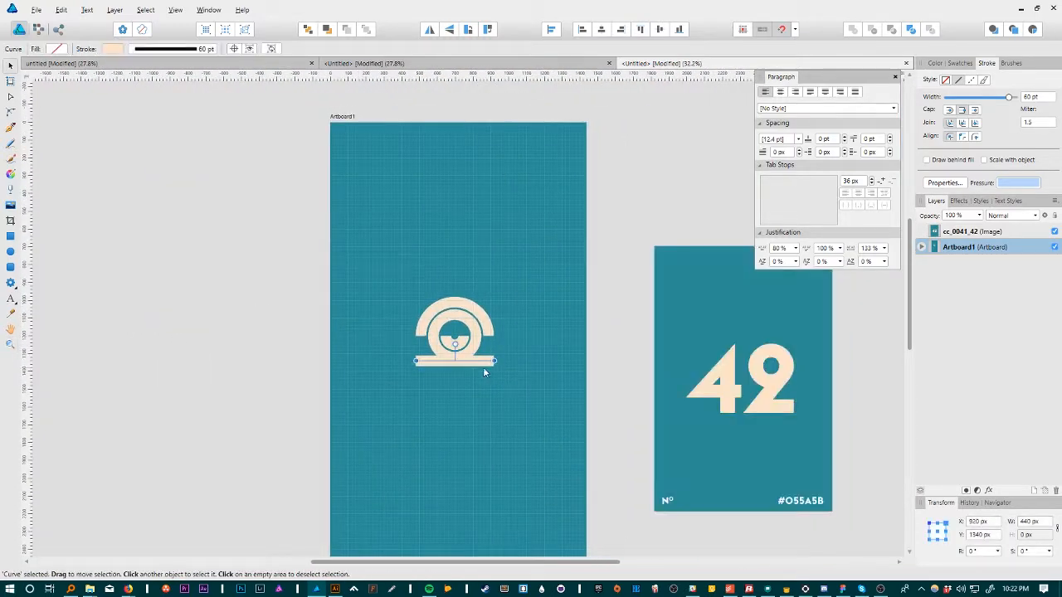
pyautogui.moveTo(472, 365); pyautogui.dragTo(473, 361)
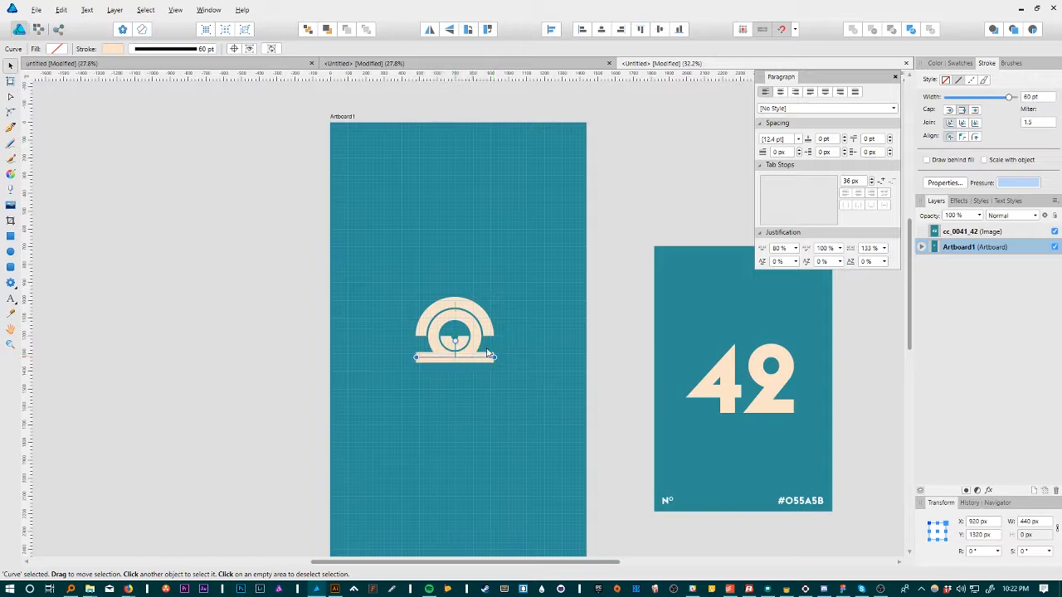
pyautogui.click(632, 357)
# Move all four emblem shapes together to the artboard's horizontal centre, slightly lower, at X 940 px and Y 1130 px
pyautogui.scroll(-1, 622, 361)
pyautogui.scroll(-1, 615, 332)
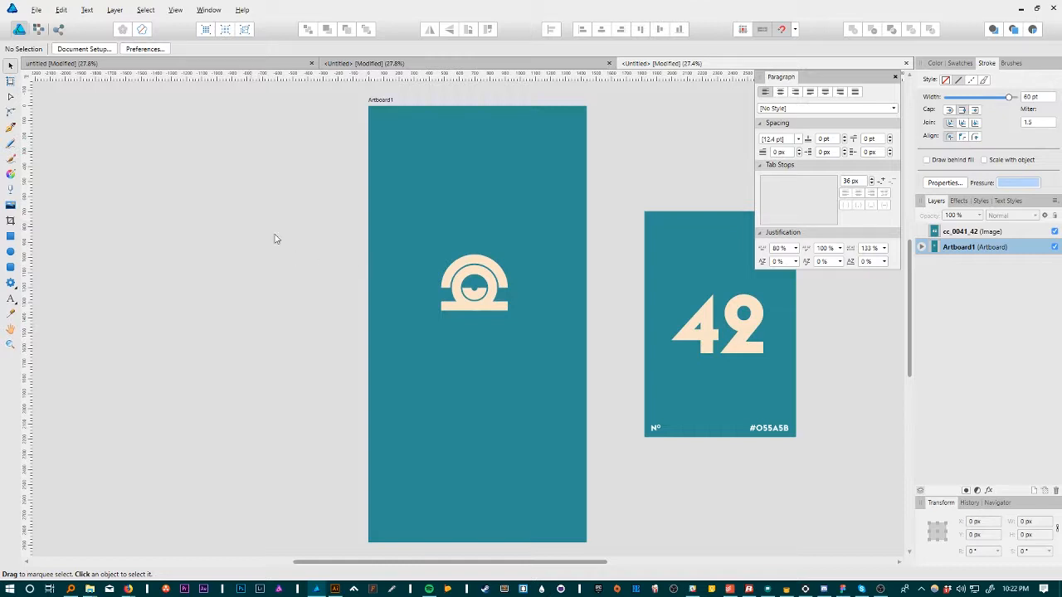
pyautogui.moveTo(246, 228); pyautogui.dragTo(547, 325)
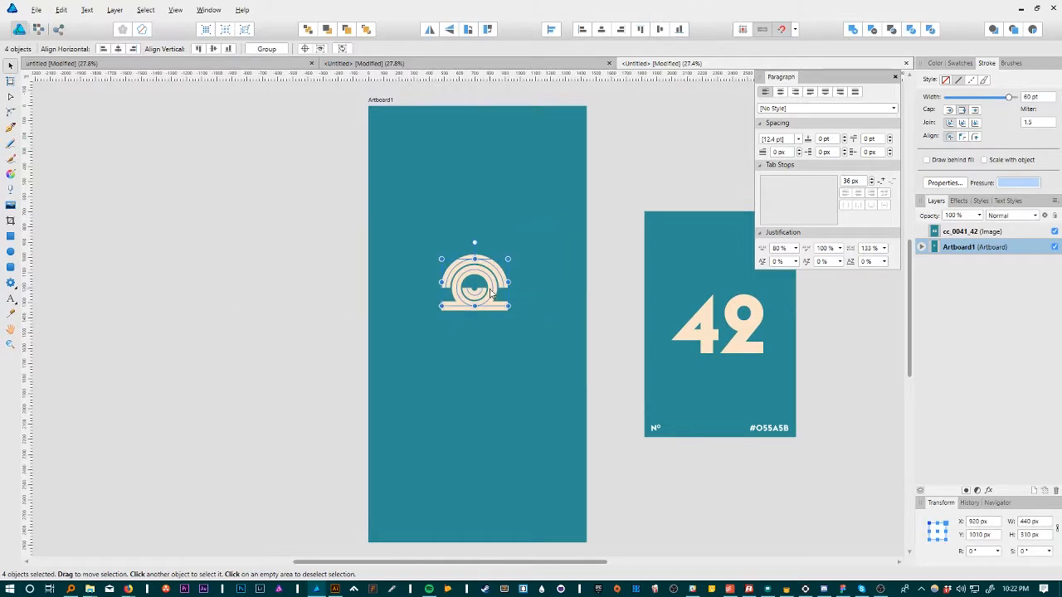
pyautogui.moveTo(490, 292); pyautogui.dragTo(495, 310)
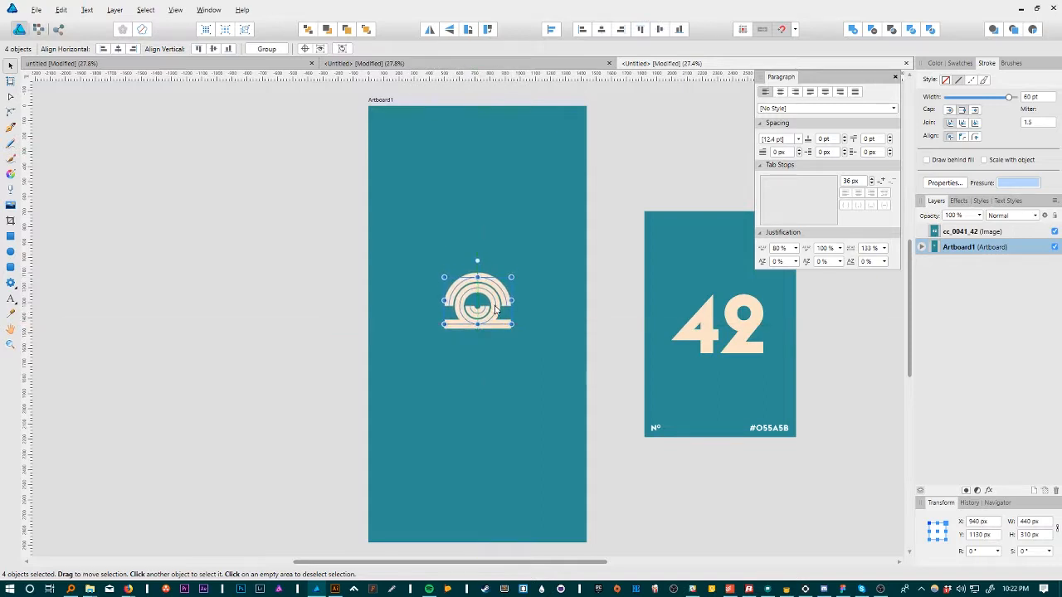
pyautogui.click(602, 382)
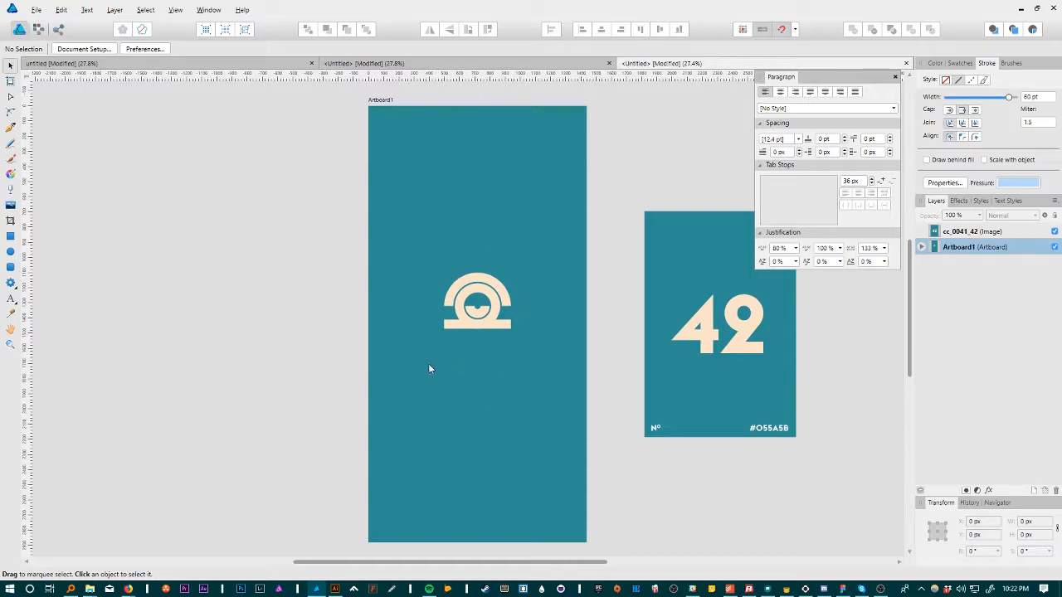
# Switch to the Firefox window and open Google Translate in a new tab
pyautogui.moveTo(128, 590)
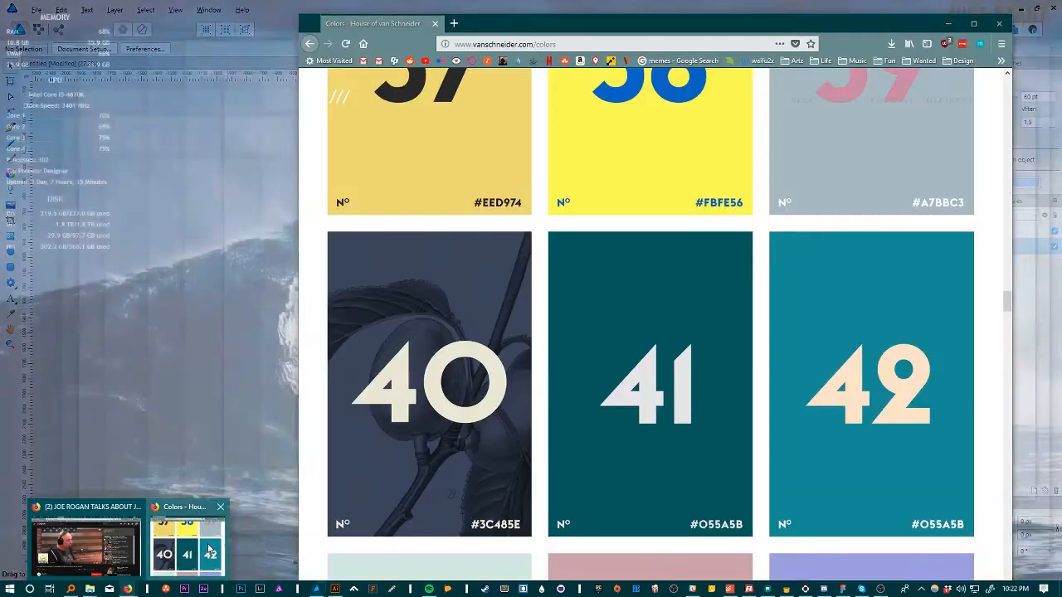
pyautogui.click(210, 551)
pyautogui.click(454, 23)
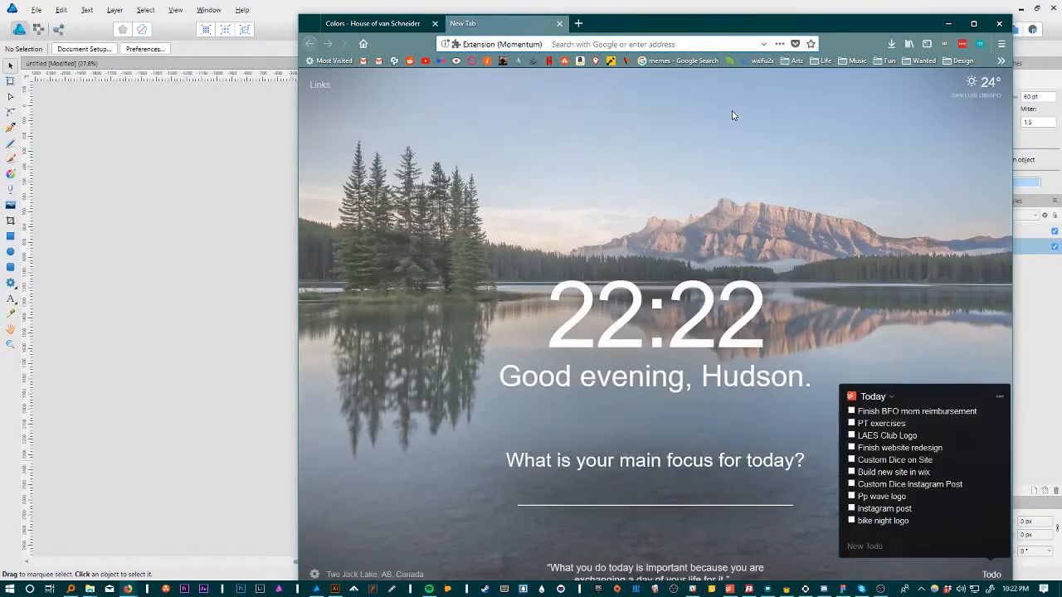
pyautogui.write('translate')
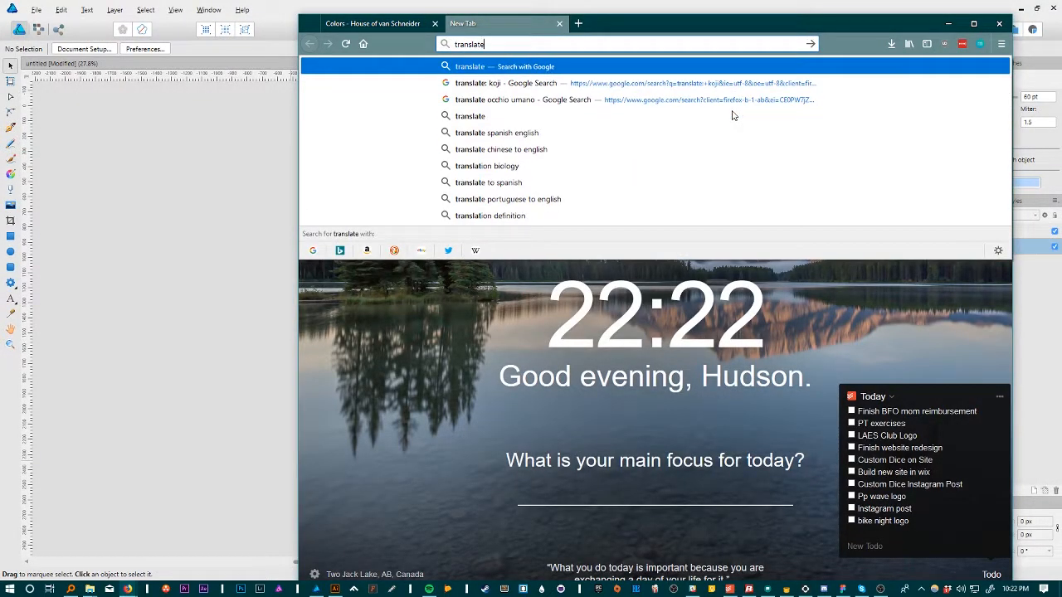
pyautogui.write('.')
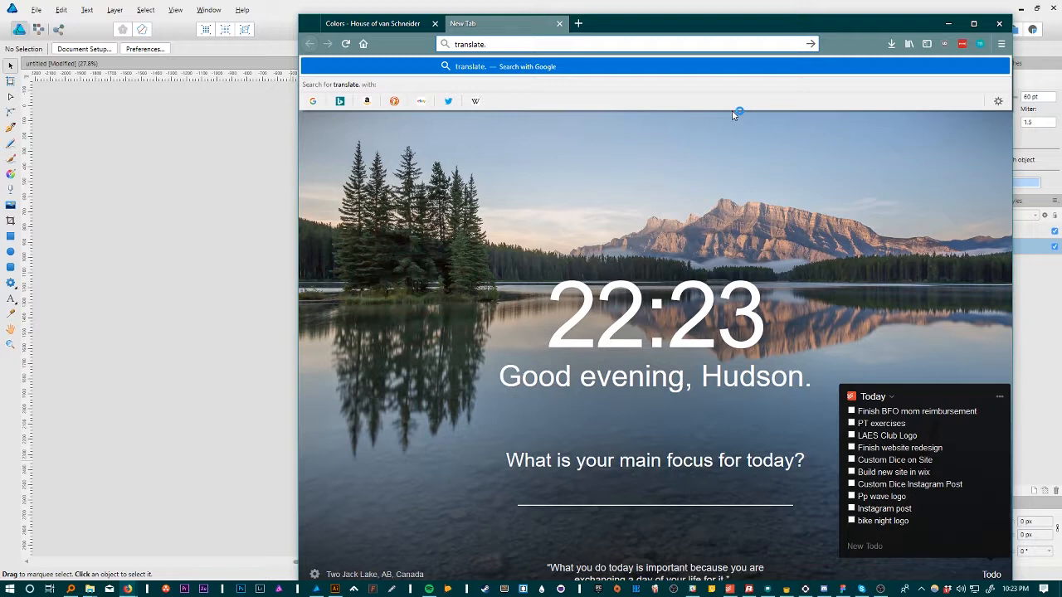
pyautogui.write('google')
pyautogui.press('Return')
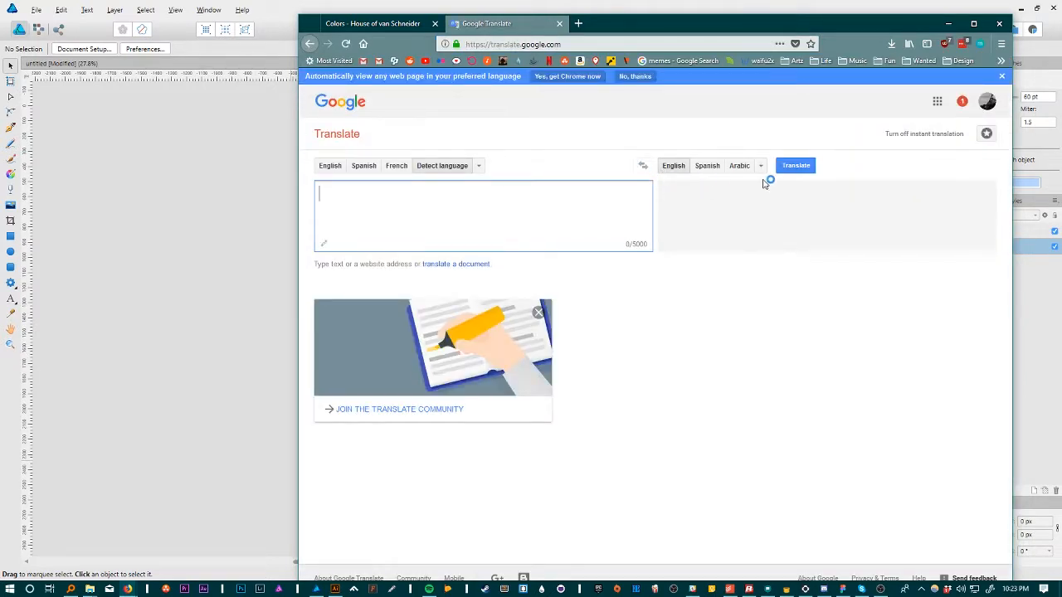
# Translate the word "funky" into Japanese and copy the translation
pyautogui.click(761, 167)
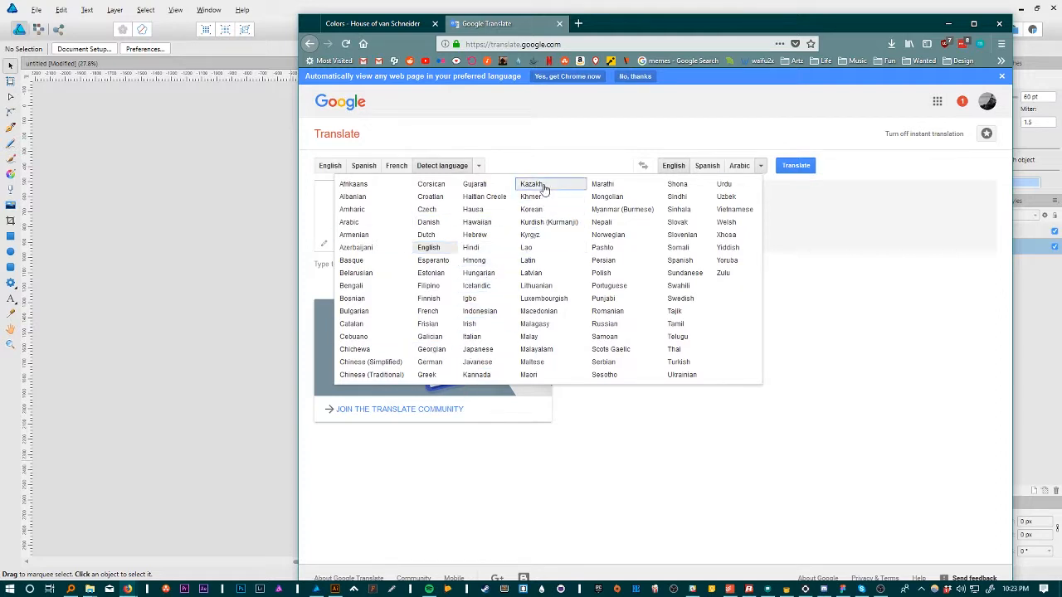
pyautogui.click(489, 351)
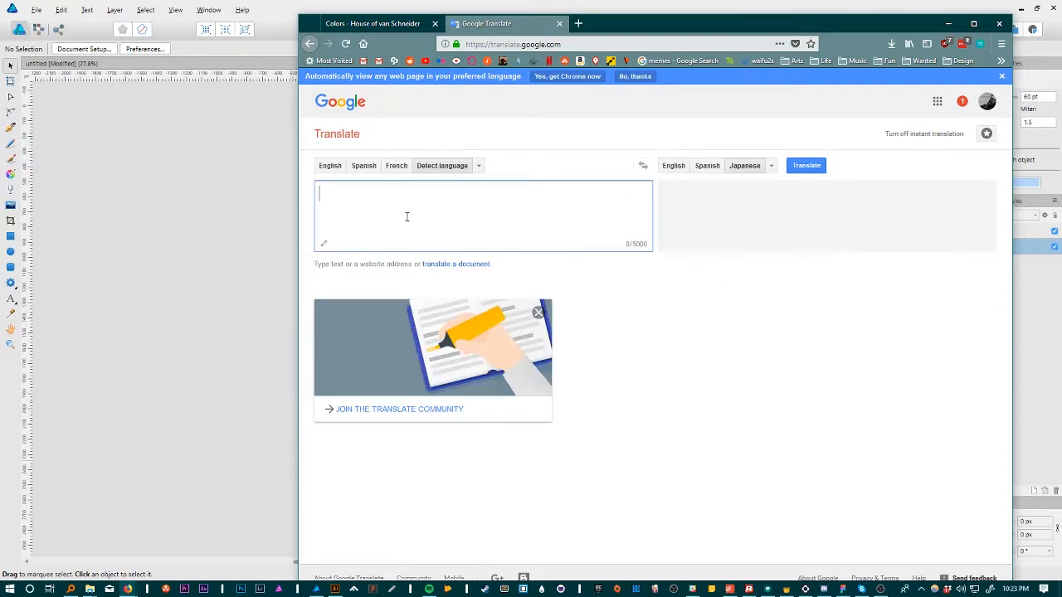
pyautogui.write('funky')
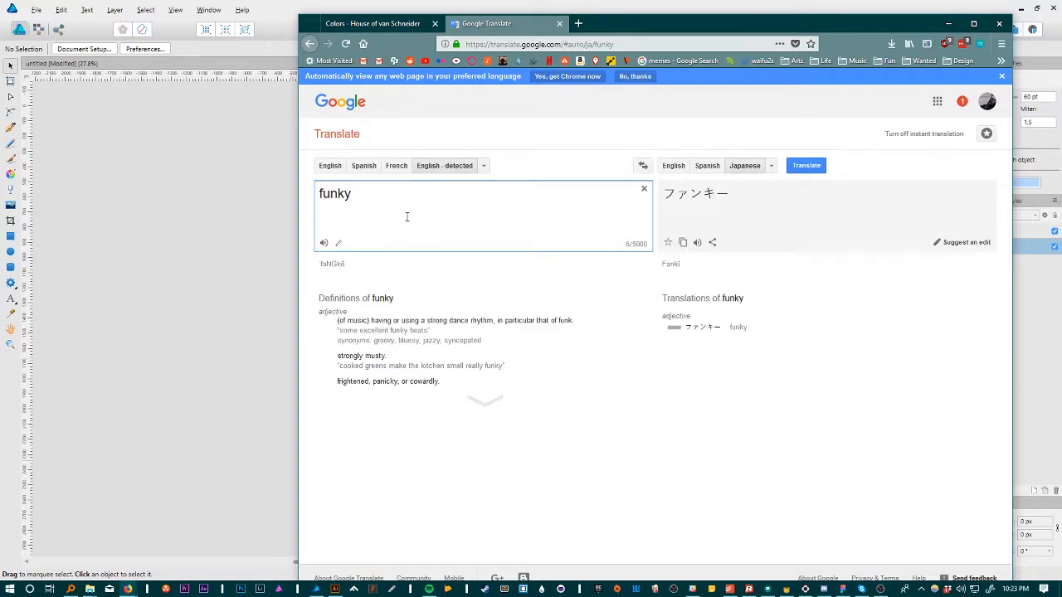
pyautogui.moveTo(769, 201); pyautogui.dragTo(647, 189)
pyautogui.hotkey('ctrl', 'c')
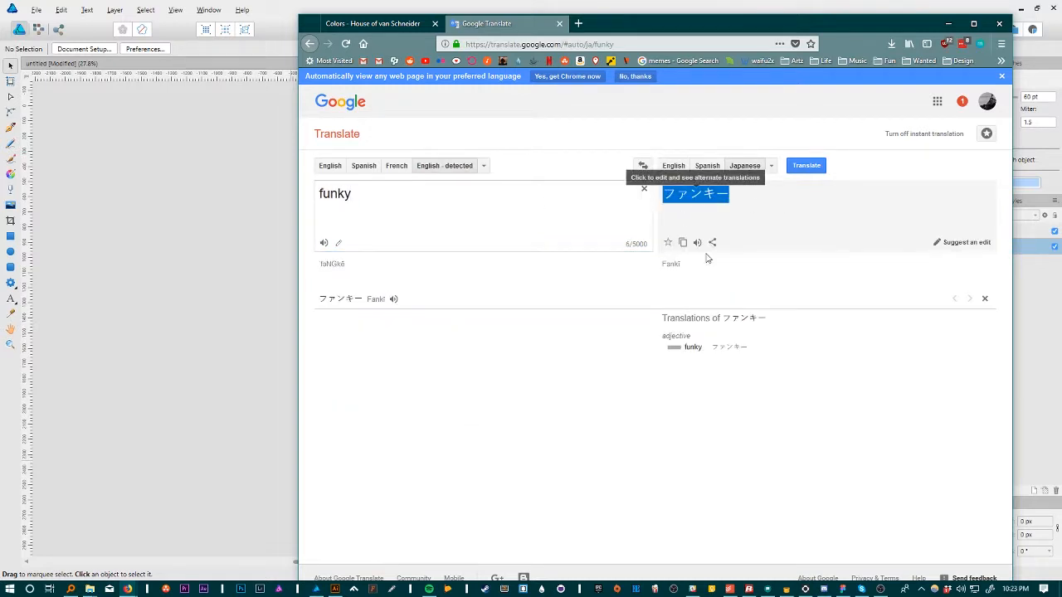
# Return to Affinity Designer and paste the copied Japanese word as artistic text below the emblem
pyautogui.click(184, 249)
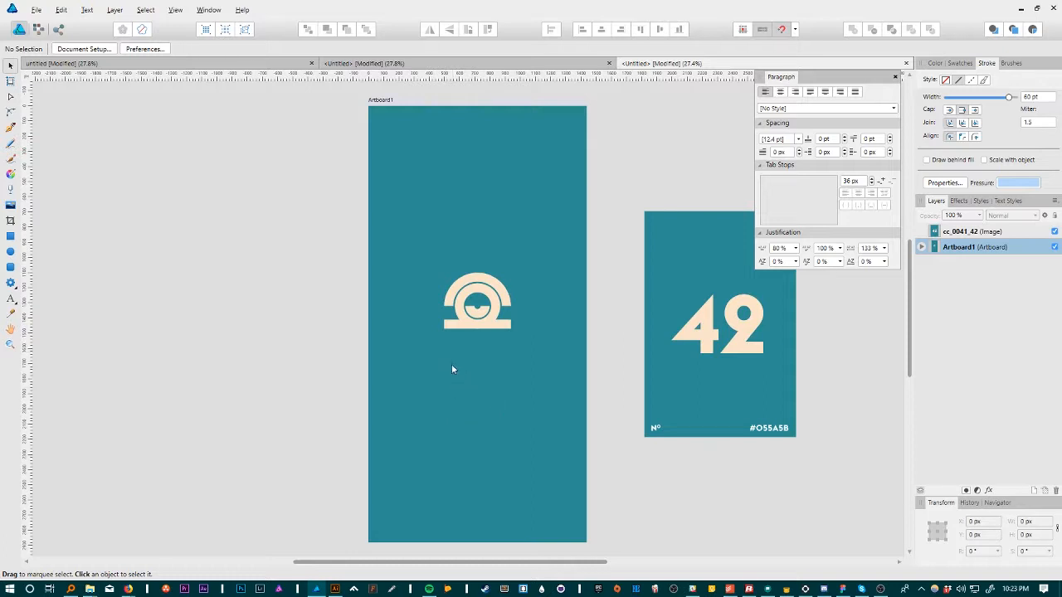
pyautogui.press('t')
pyautogui.moveTo(421, 347); pyautogui.dragTo(445, 402)
pyautogui.hotkey('ctrl', 'v')
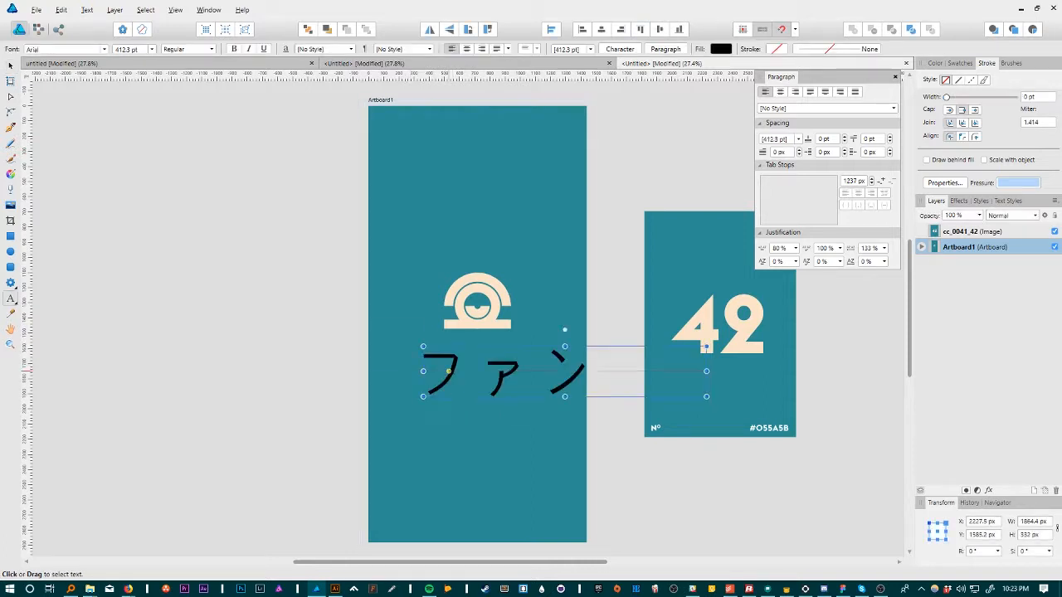
pyautogui.click(11, 66)
# Set the Japanese text in Yu Gothic UI and scale it to about 263 pt, centred beneath the emblem
pyautogui.click(105, 50)
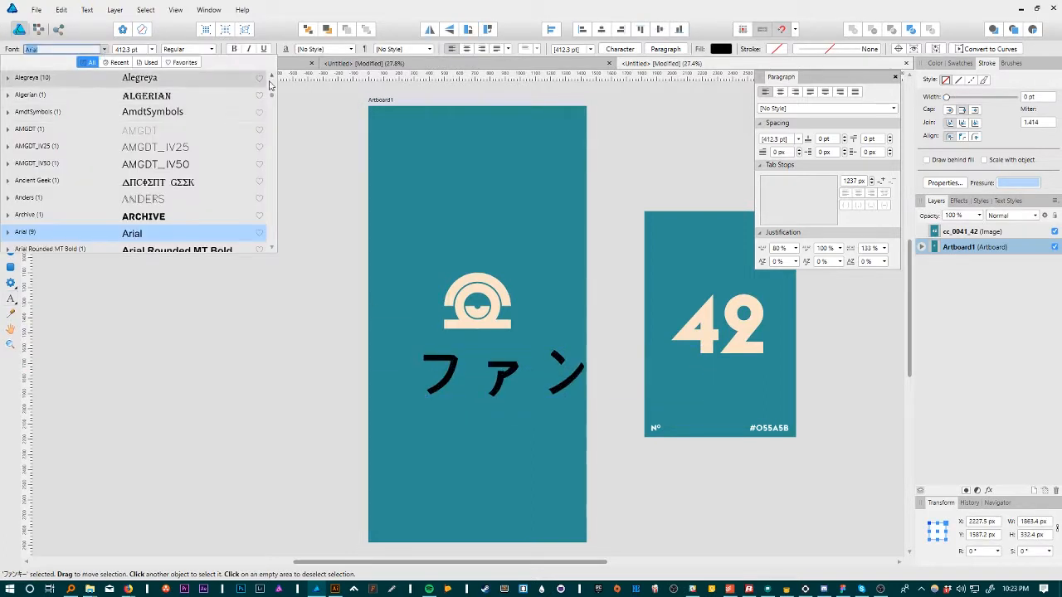
pyautogui.scroll(-20, 276, 166)
pyautogui.scroll(-8, 276, 237)
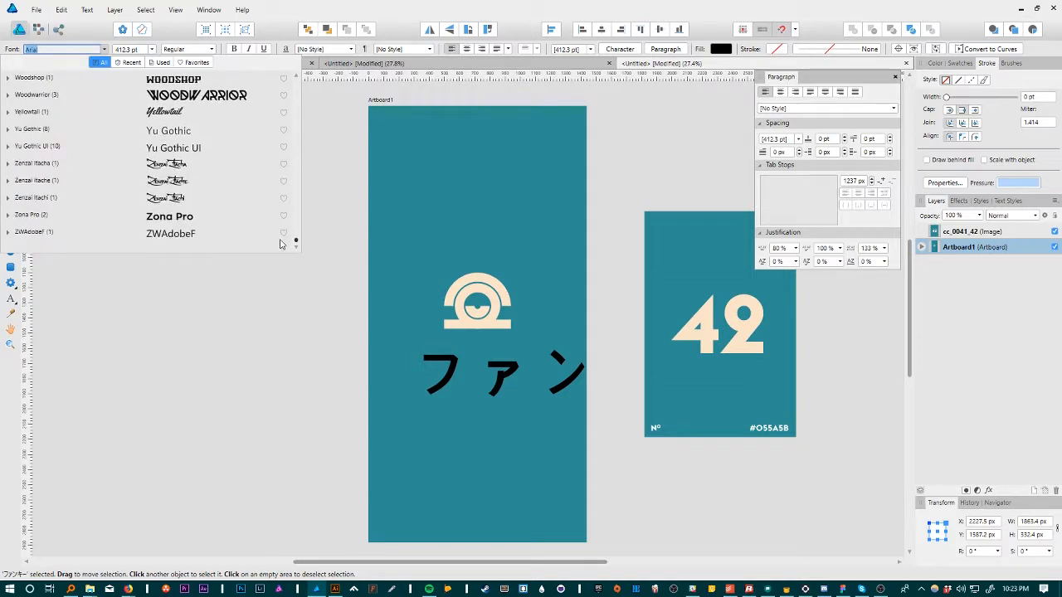
pyautogui.click(180, 149)
pyautogui.moveTo(555, 372)
pyautogui.mouseDown()
pyautogui.moveTo(471, 375)
pyautogui.moveTo(533, 379)
pyautogui.moveTo(547, 366)
pyautogui.mouseUp()
# Fill the Japanese text with the white sampled from the swatch's Nº lettering by swapping its fill and stroke colours
pyautogui.press('z')
pyautogui.moveTo(652, 426); pyautogui.dragTo(811, 436)
pyautogui.press('i')
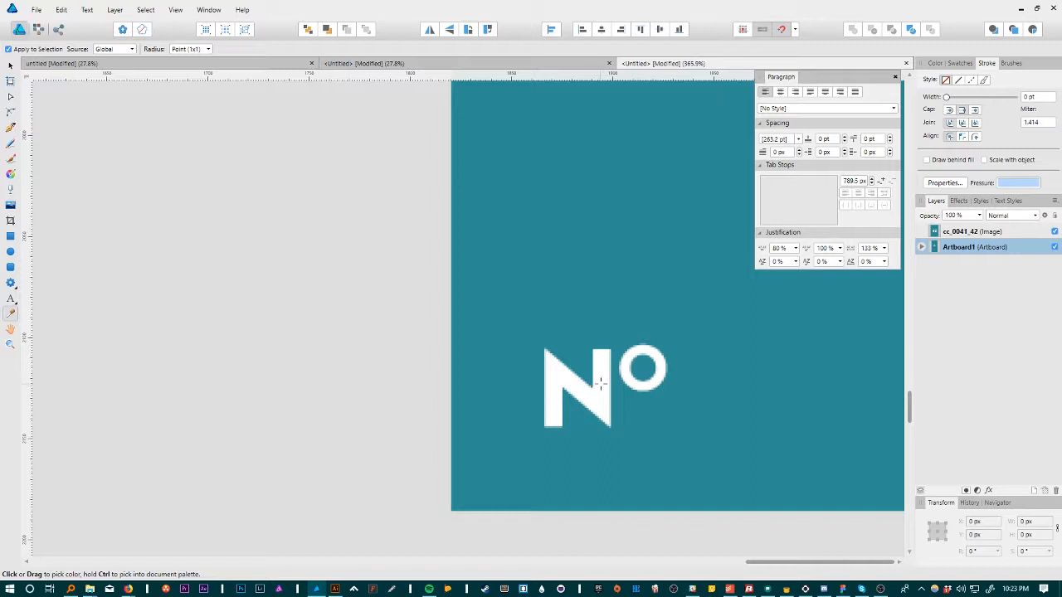
pyautogui.click(601, 384)
pyautogui.press('z')
pyautogui.moveTo(624, 356)
pyautogui.mouseDown()
pyautogui.moveTo(251, 311)
pyautogui.moveTo(271, 290)
pyautogui.mouseUp()
pyautogui.moveTo(379, 258); pyautogui.dragTo(398, 327)
pyautogui.press('v')
pyautogui.click(400, 326)
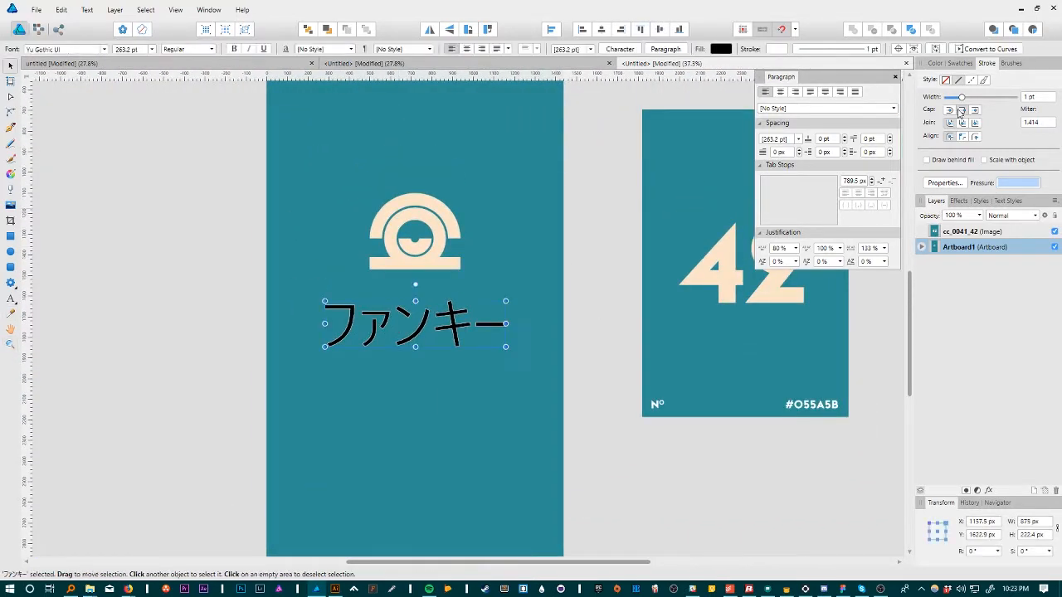
pyautogui.click(935, 63)
pyautogui.click(941, 83)
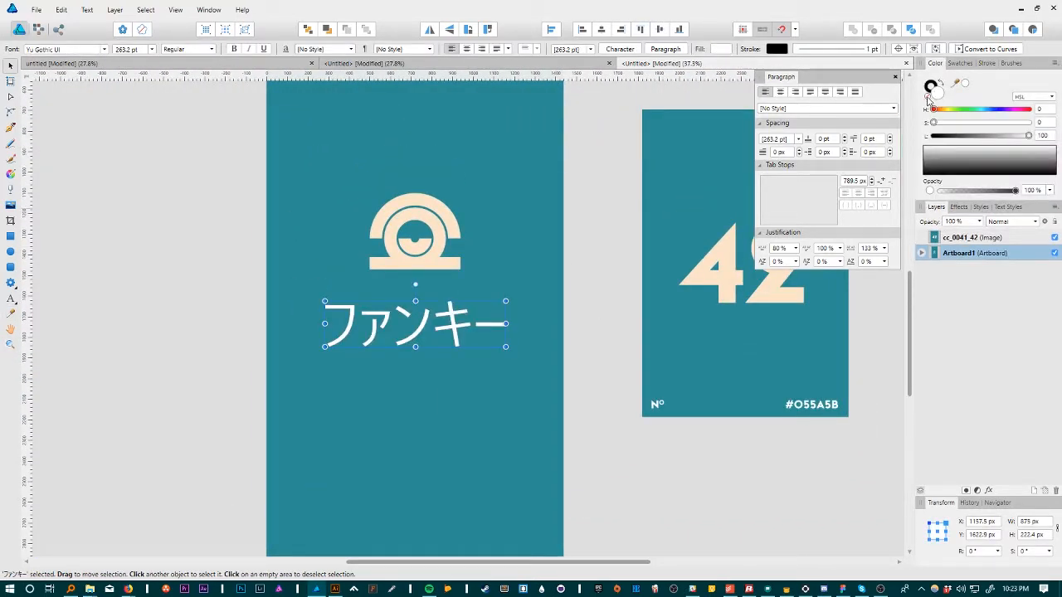
# Remove the stroke from the Japanese text and fill it with the sampled white
pyautogui.click(928, 98)
pyautogui.click(941, 83)
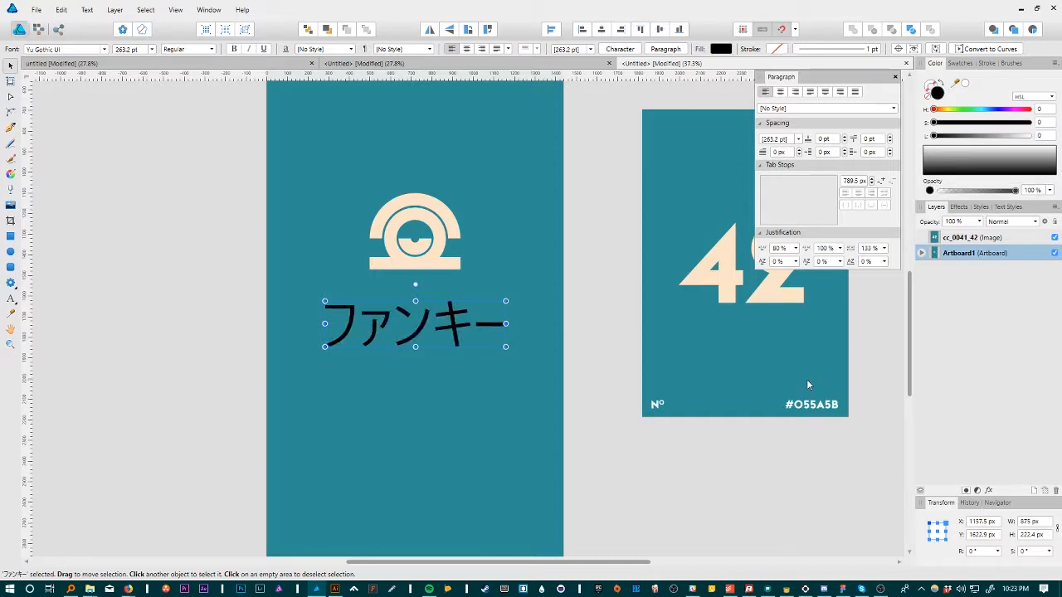
pyautogui.click(966, 83)
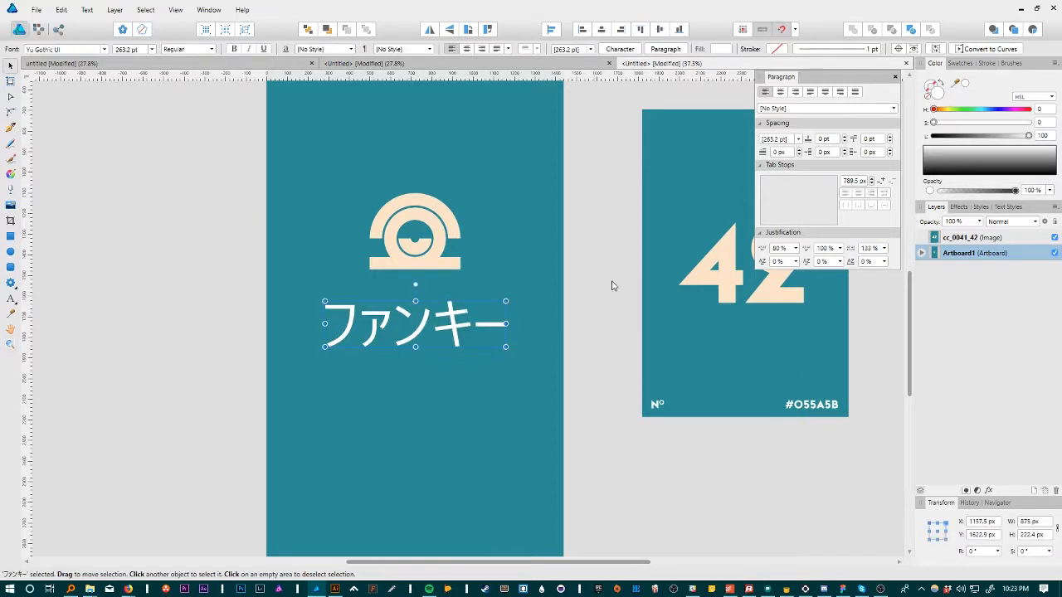
# Scale the Japanese text down slightly, keeping it centred beneath the emblem, and deselect it
pyautogui.moveTo(593, 266); pyautogui.dragTo(415, 358)
pyautogui.press('z')
pyautogui.moveTo(415, 359); pyautogui.dragTo(401, 292)
pyautogui.press('v')
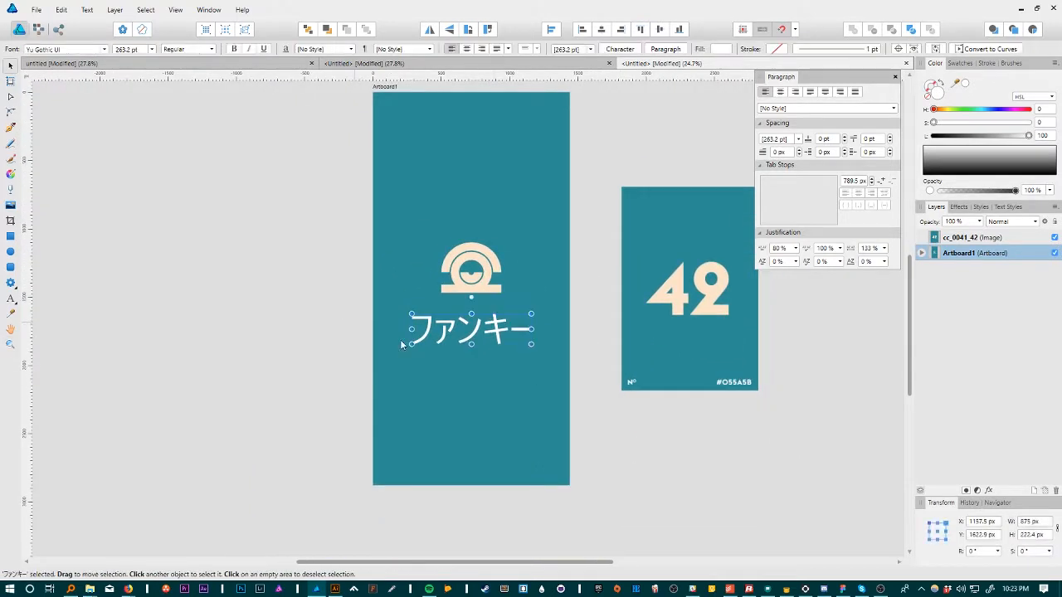
pyautogui.moveTo(535, 330)
pyautogui.mouseDown()
pyautogui.moveTo(510, 326)
pyautogui.moveTo(519, 325)
pyautogui.mouseUp()
pyautogui.click(607, 304)
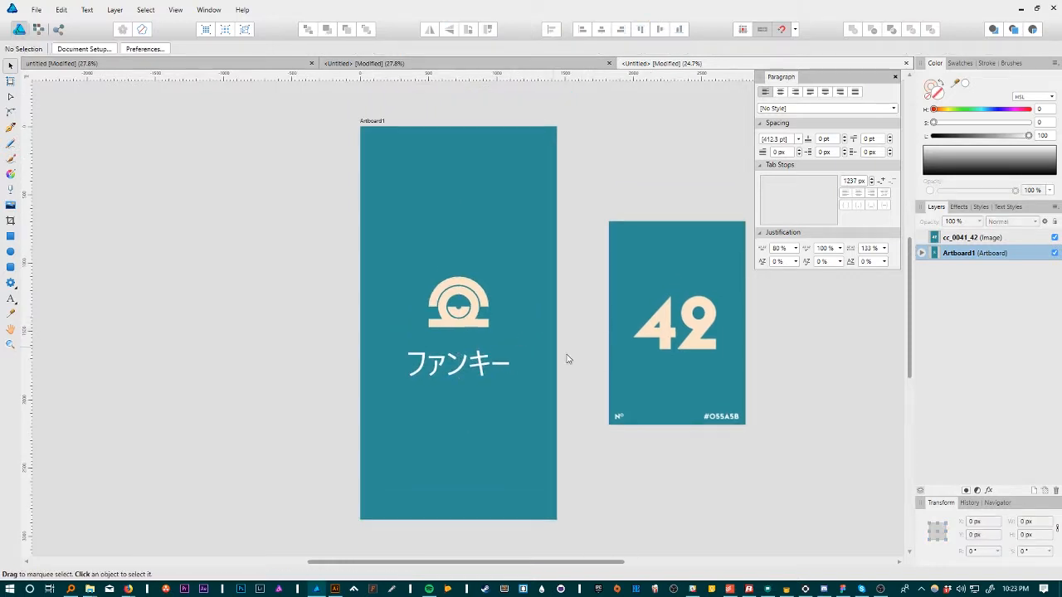
# Move the "42" colour swatch image far away from the artboard so only the finished design is in view
pyautogui.click(663, 344)
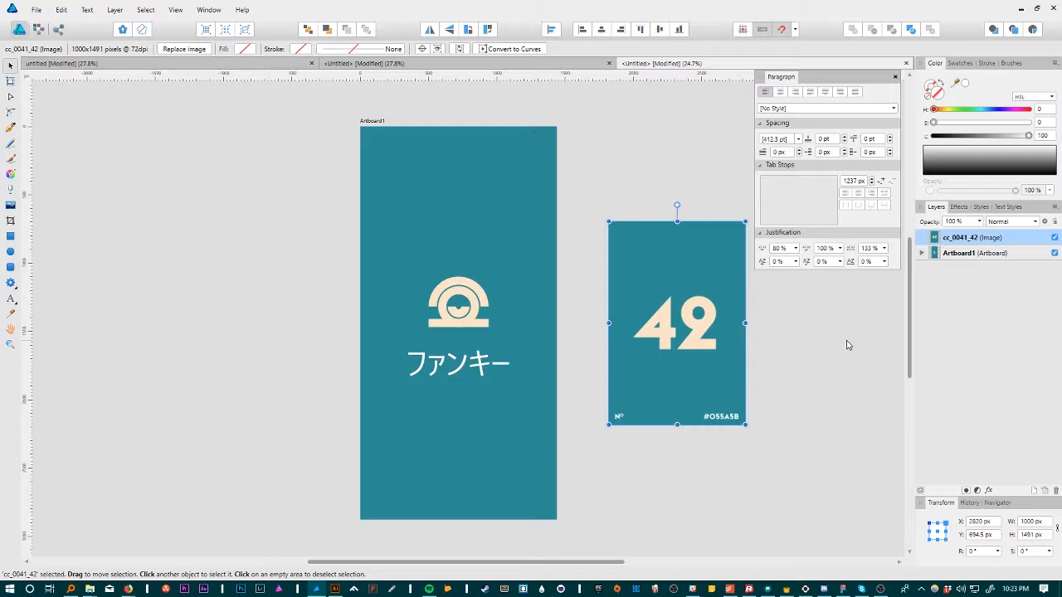
pyautogui.moveTo(712, 307); pyautogui.dragTo(1, 447)
pyautogui.click(630, 375)
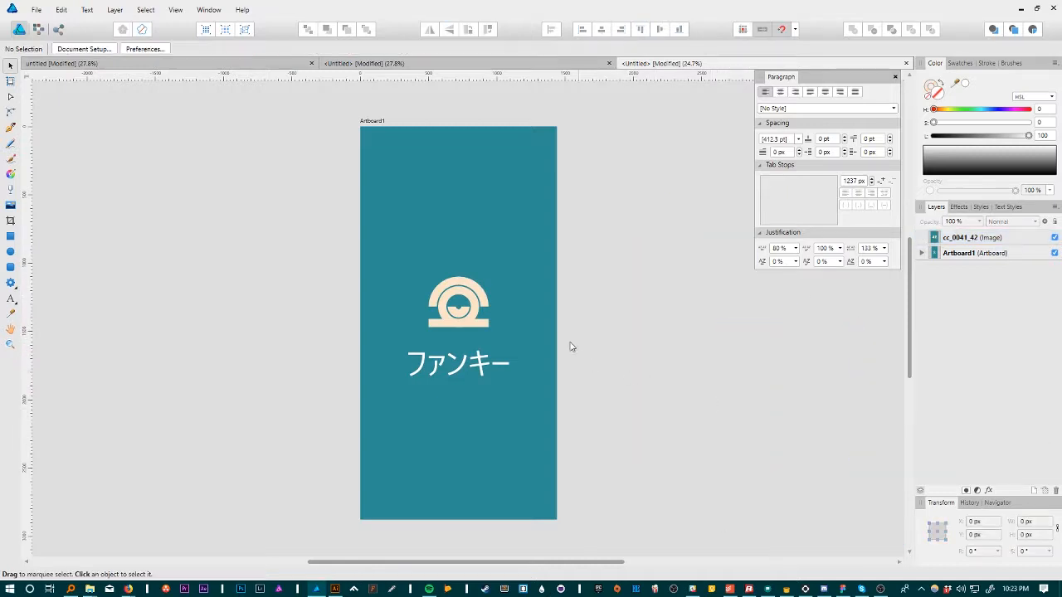
pyautogui.moveTo(592, 291); pyautogui.dragTo(564, 289)
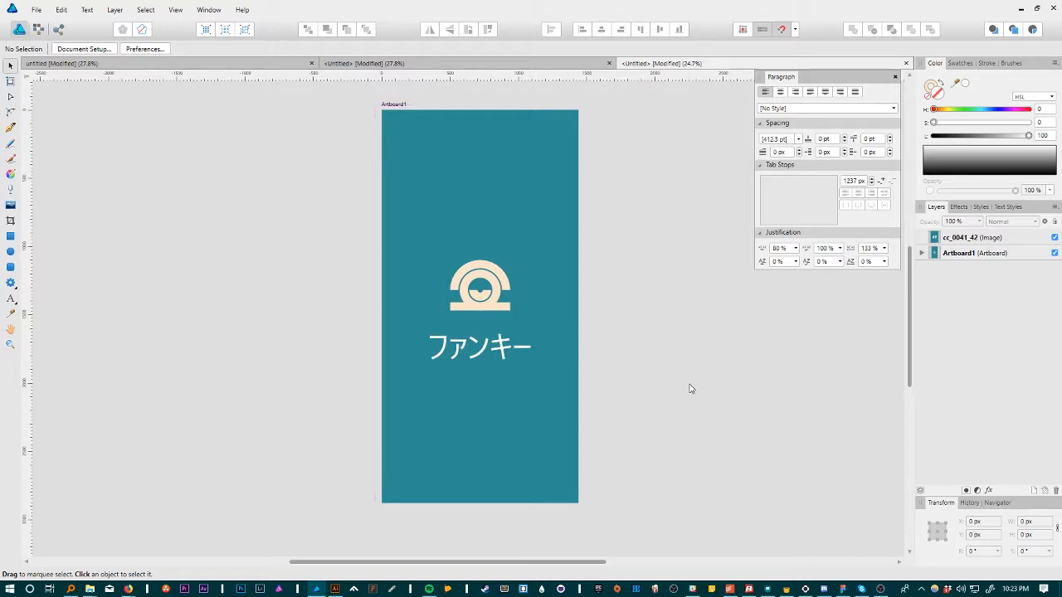
pyautogui.moveTo(705, 440); pyautogui.dragTo(367, 237)
pyautogui.click(722, 340)
# Switch to the Illustrator copy of the design and add five new layers above Layer 1
pyautogui.hotkey('alt', 'Tab')
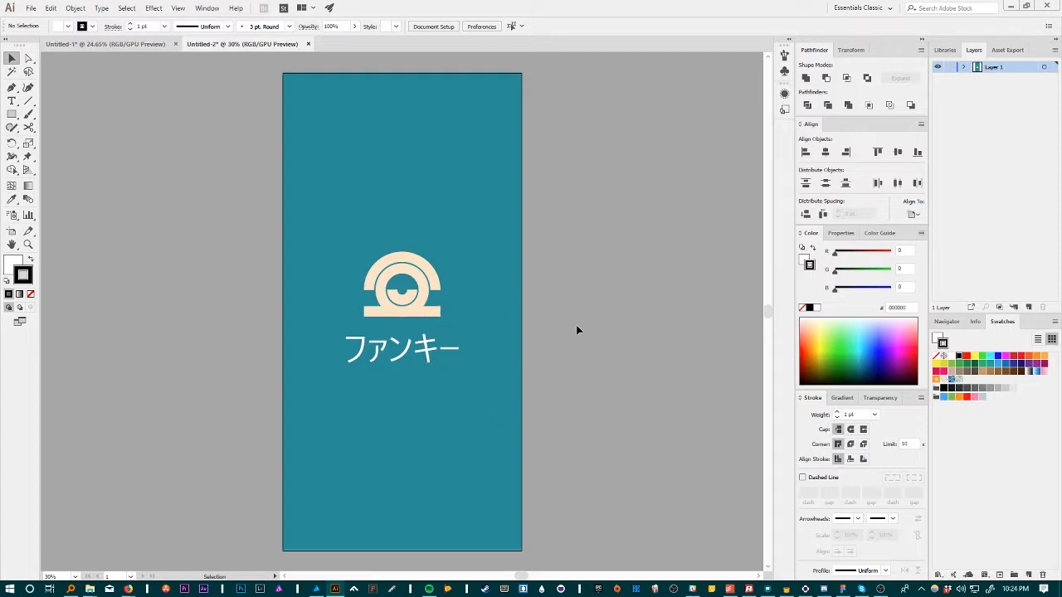
pyautogui.click(1029, 308)
pyautogui.click(1029, 307)
pyautogui.click(1029, 308)
pyautogui.click(1029, 308)
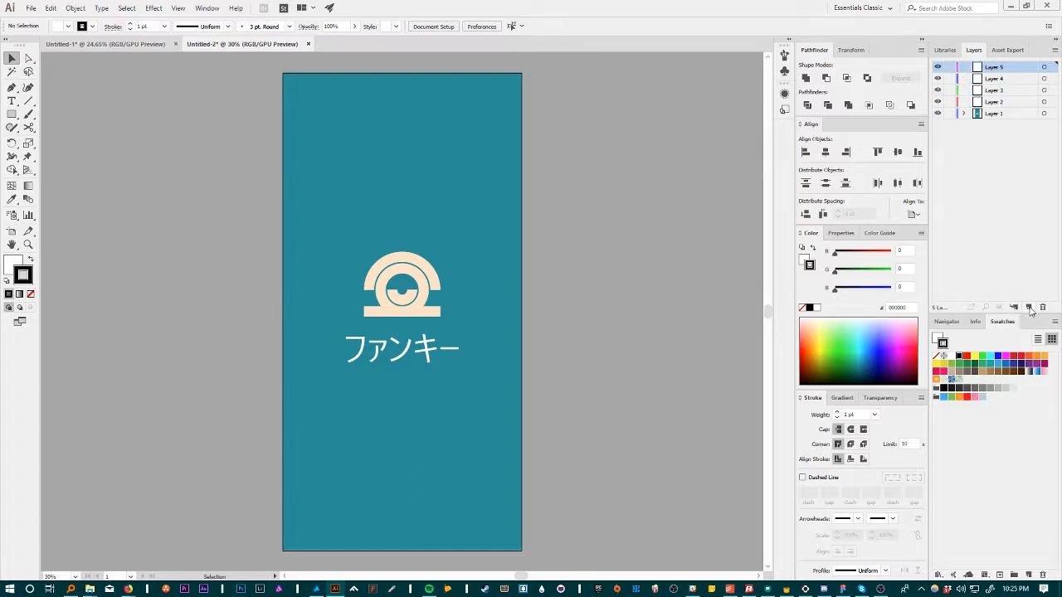
pyautogui.click(1030, 308)
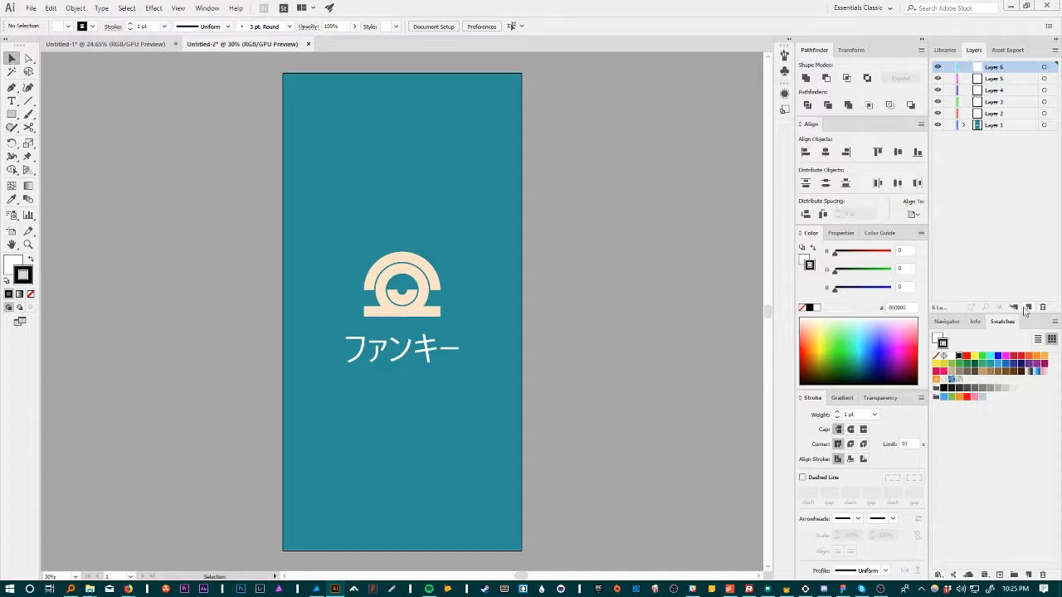
# Expand Layer 1 and rename it "back", and rename Layer 2 "text"
pyautogui.click(964, 124)
pyautogui.doubleClick(998, 125)
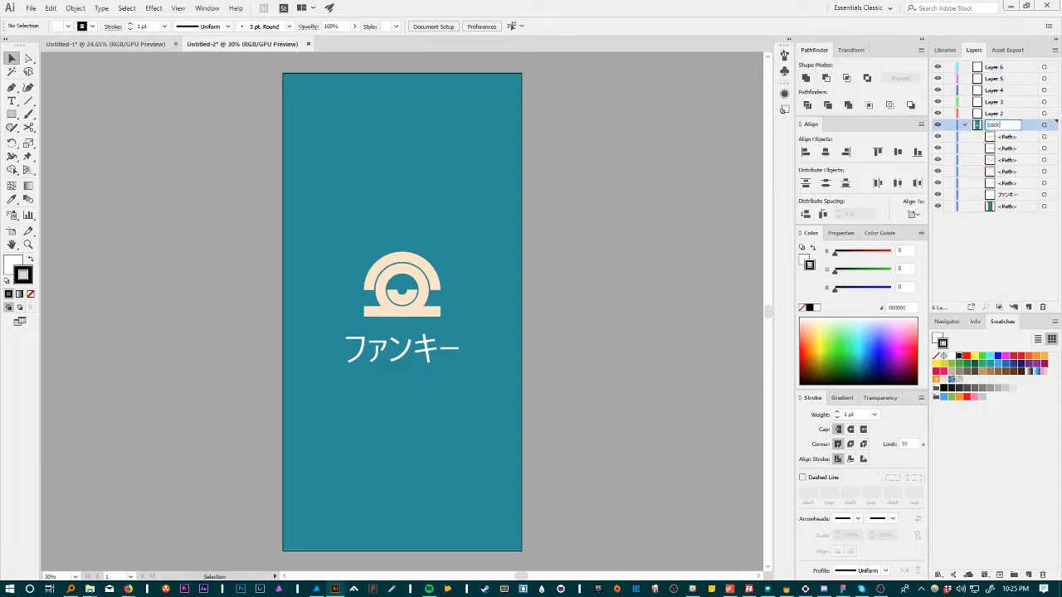
pyautogui.write('back')
pyautogui.doubleClick(999, 113)
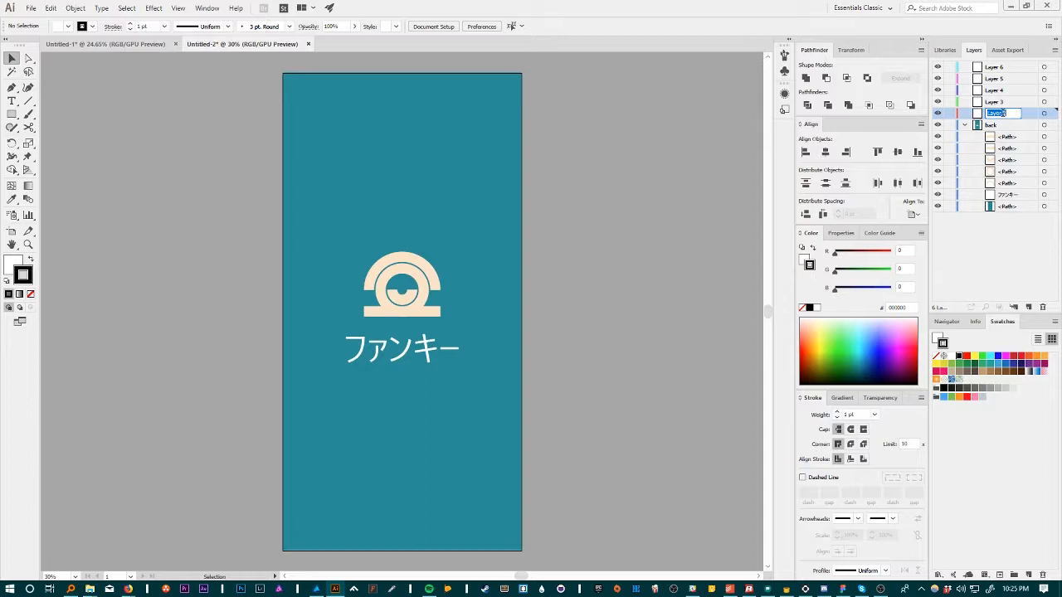
pyautogui.write('text')
pyautogui.press('Return')
# Rename Layer 3 "base" and Layer 4 "inside"
pyautogui.doubleClick(998, 102)
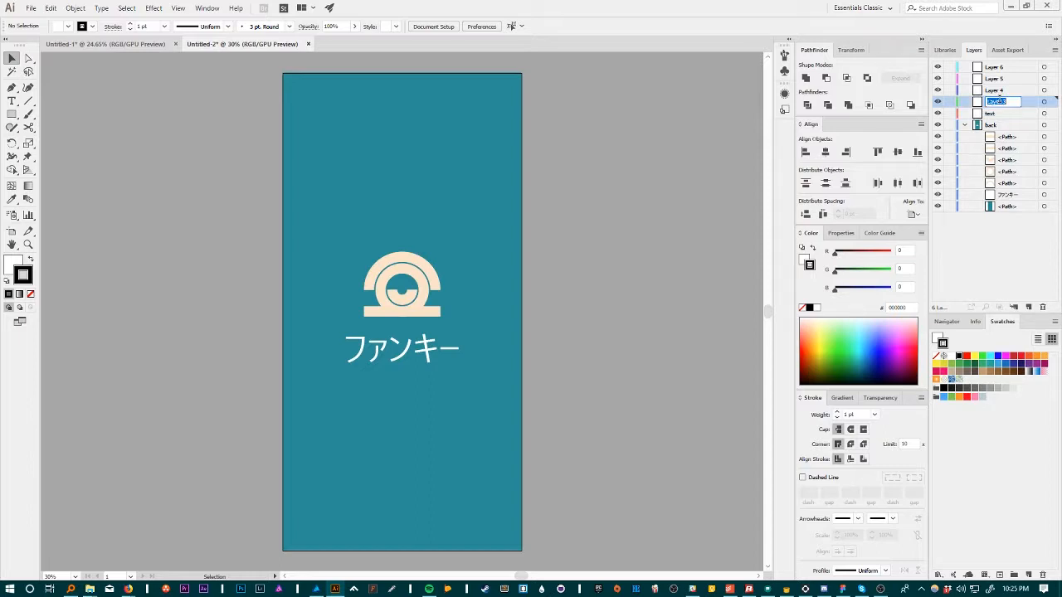
pyautogui.write('base')
pyautogui.doubleClick(997, 89)
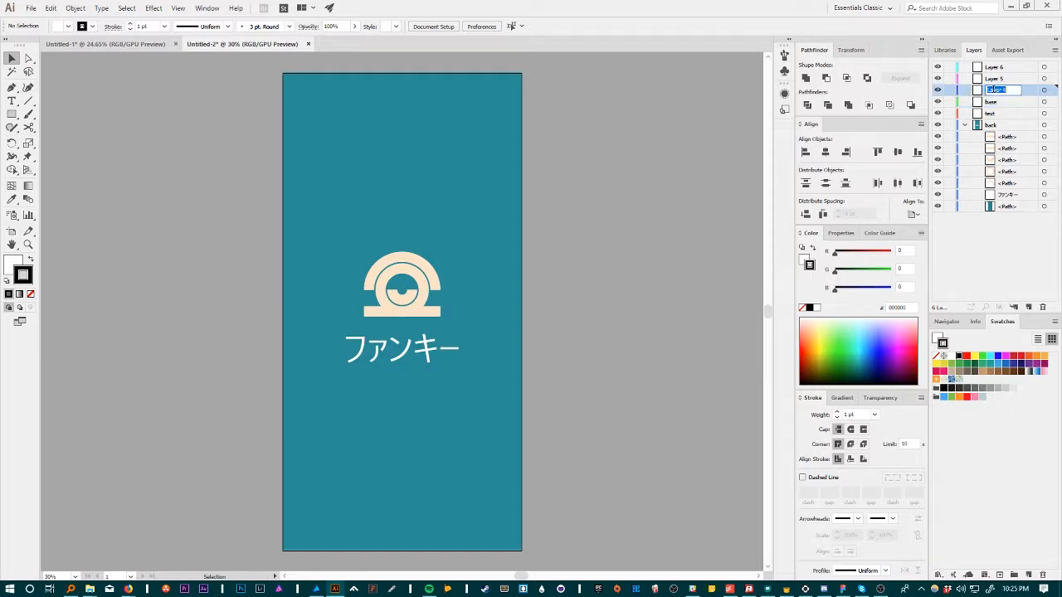
pyautogui.press('BackSpace')
pyautogui.write('inside')
# Rename Layer 5 "middle" and Layer 6 "outside"
pyautogui.doubleClick(996, 77)
pyautogui.press('BackSpace')
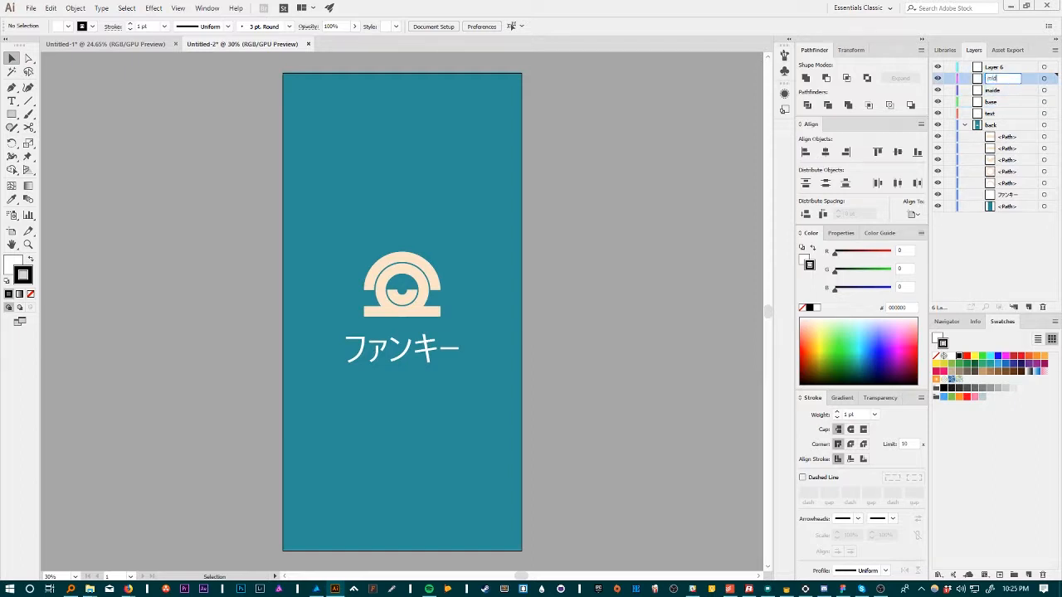
pyautogui.write('middle')
pyautogui.doubleClick(994, 67)
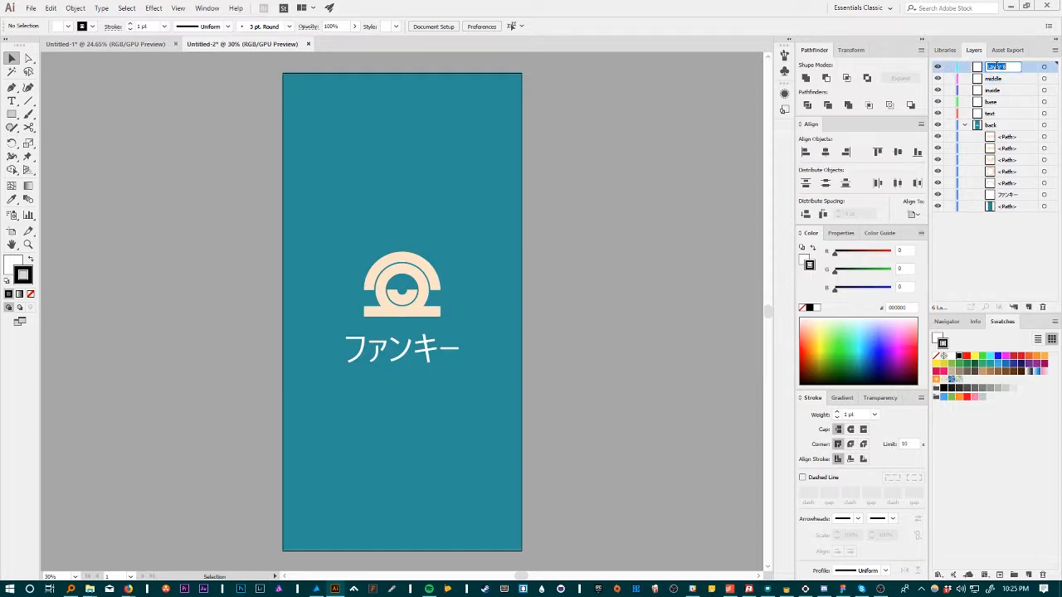
pyautogui.write('outside')
pyautogui.press('Return')
# Move the emblem's three curved paths out of the back layer into the inside, middle and outside layers
pyautogui.moveTo(1009, 160); pyautogui.dragTo(992, 90)
pyautogui.moveTo(1006, 165); pyautogui.dragTo(1008, 83)
pyautogui.moveTo(1009, 165); pyautogui.dragTo(1004, 69)
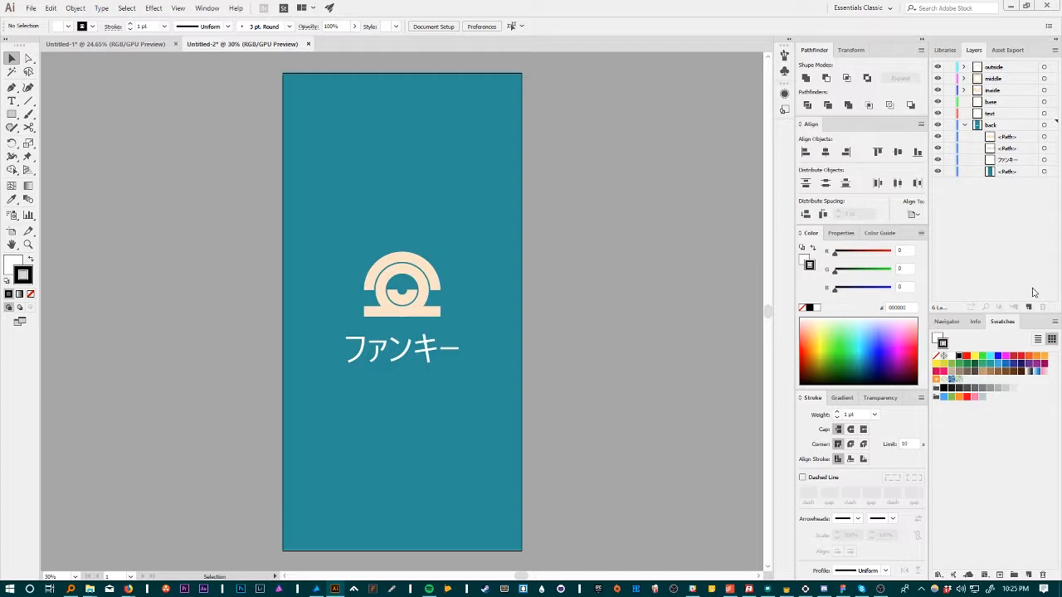
# Add a layer above the back layer and select each of the two remaining emblem paths to identify the base bar halves
pyautogui.click(1029, 307)
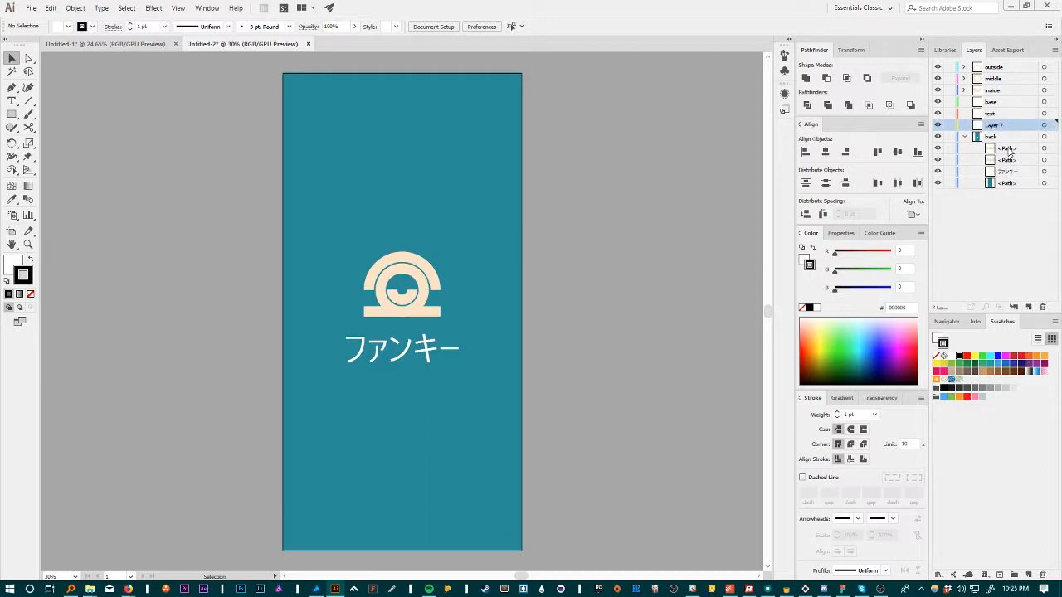
pyautogui.click(1044, 148)
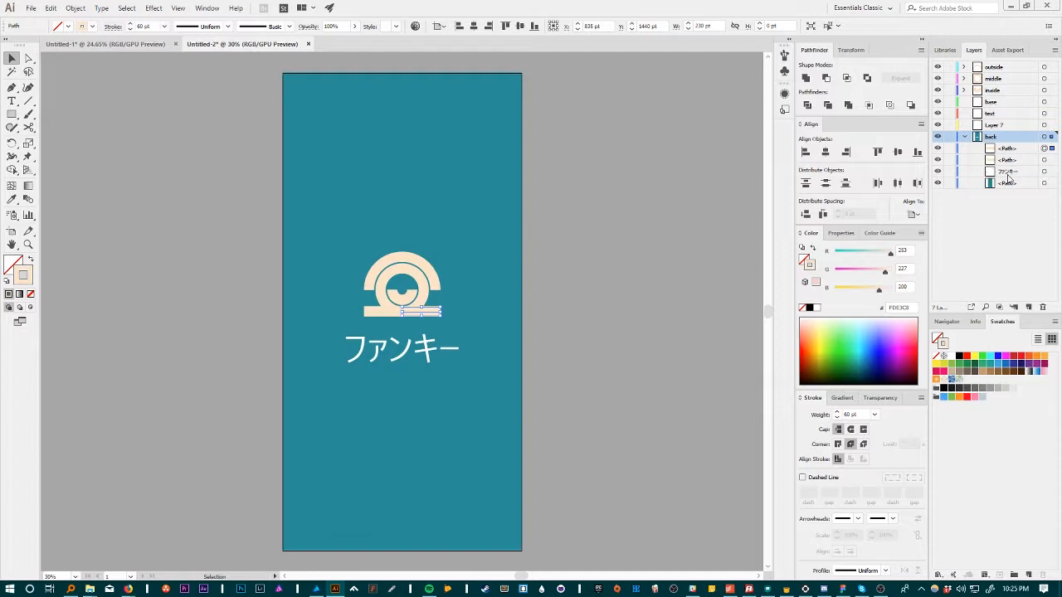
pyautogui.press('z')
pyautogui.moveTo(397, 303); pyautogui.dragTo(616, 330)
pyautogui.press('v')
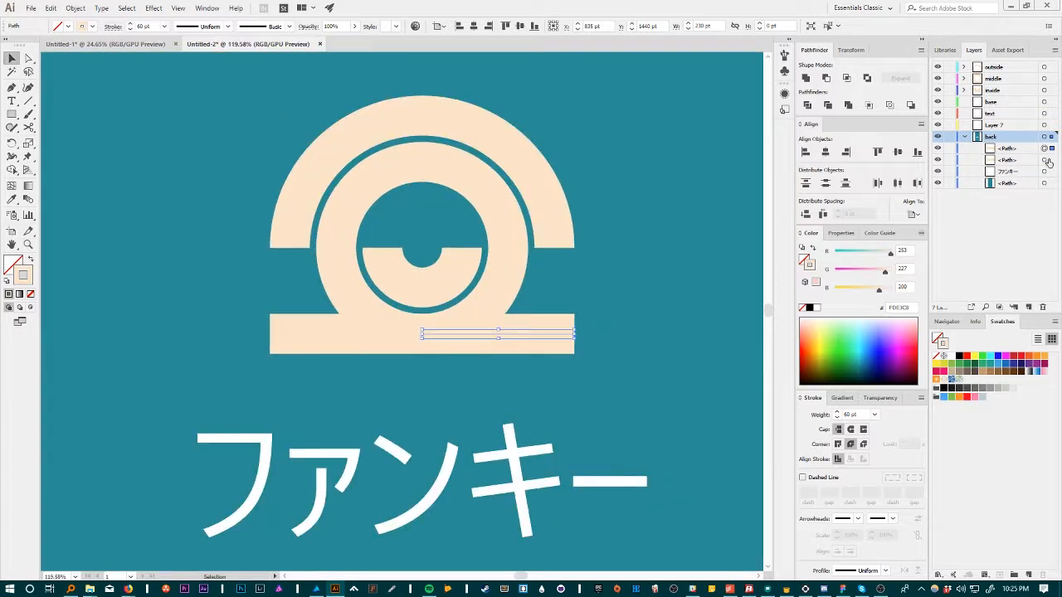
pyautogui.click(1045, 159)
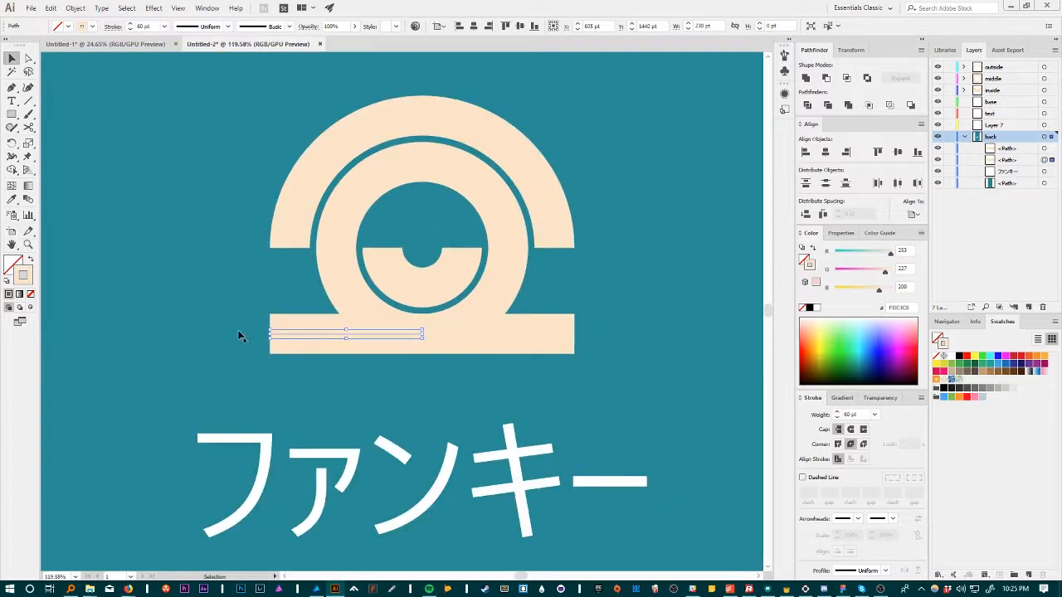
pyautogui.click(207, 331)
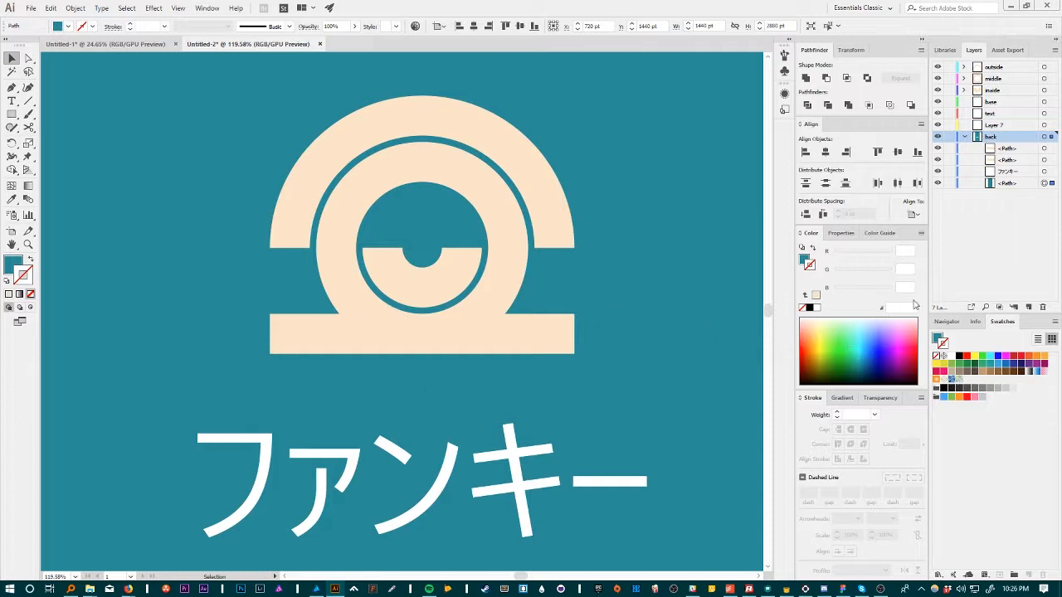
pyautogui.click(1014, 149)
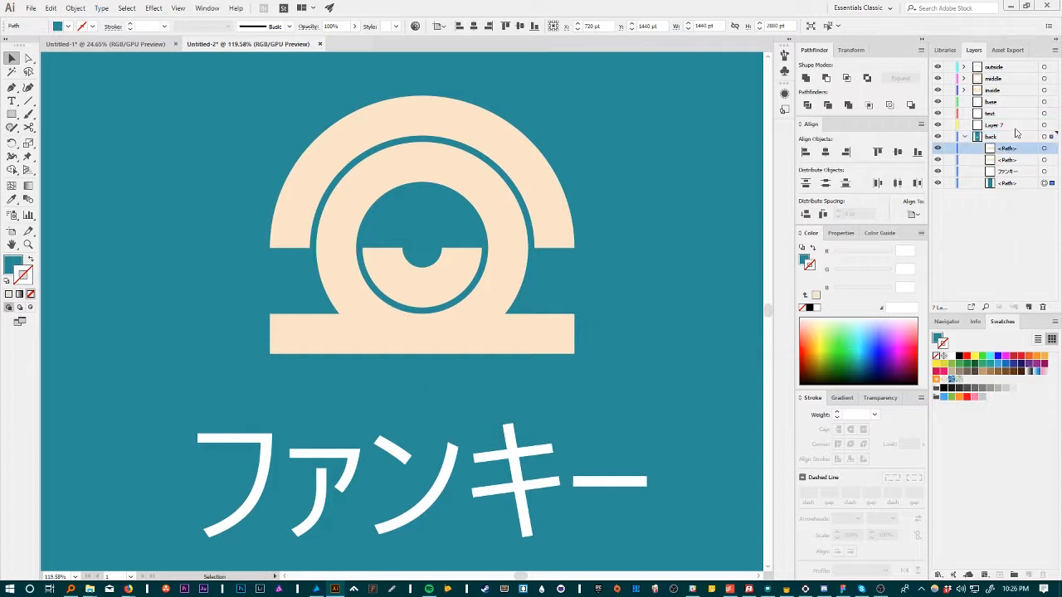
pyautogui.click(1029, 307)
pyautogui.click(998, 127)
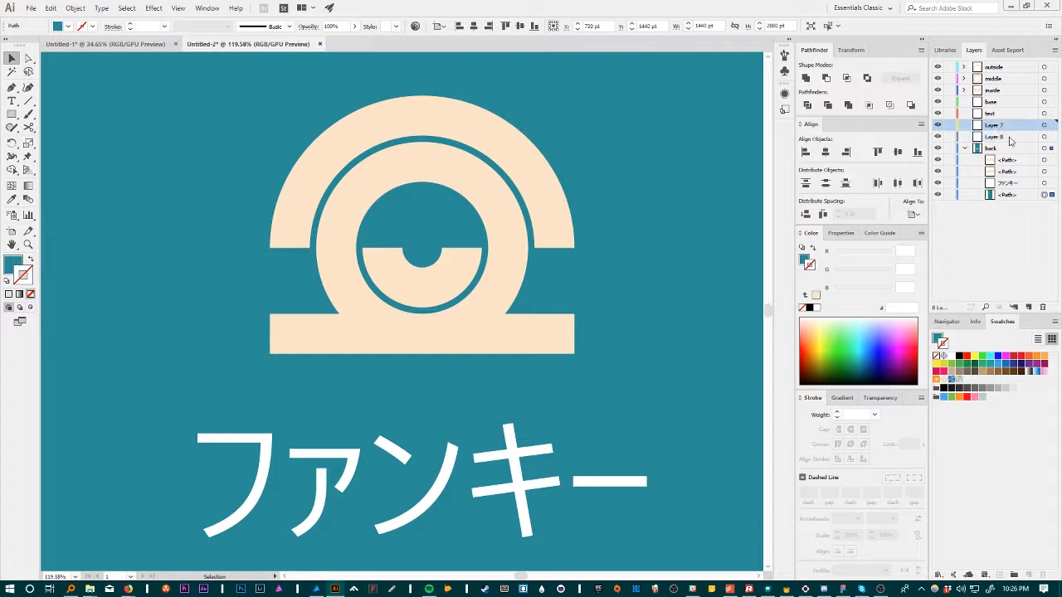
pyautogui.click(1005, 138)
pyautogui.click(1043, 307)
# Rename Layer 7 "base2" and distribute the two base bar paths and the Japanese text into the base, base2 and text layers
pyautogui.doubleClick(1000, 125)
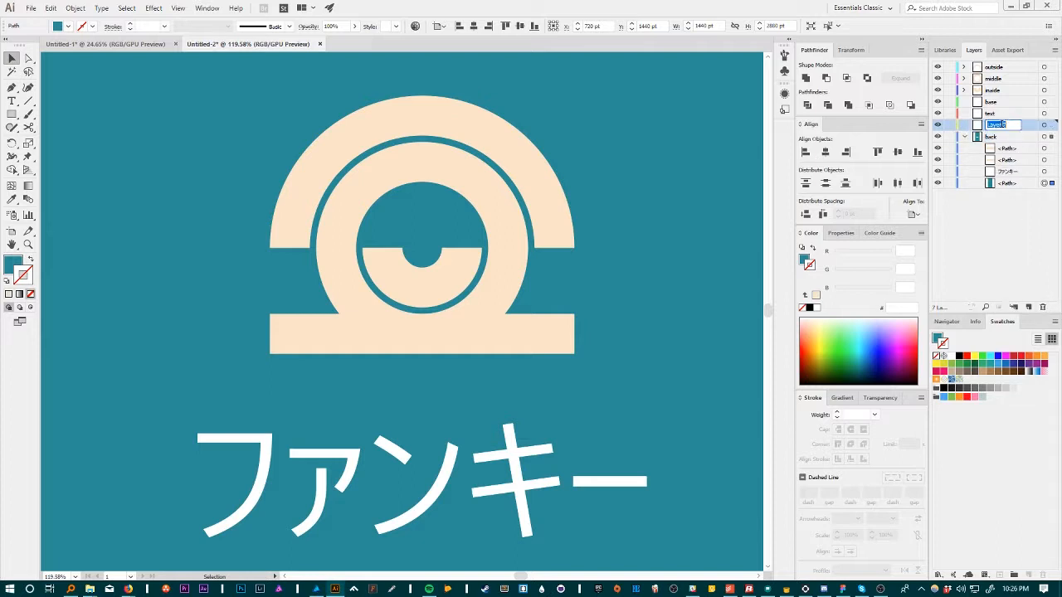
pyautogui.write('base2')
pyautogui.press('Return')
pyautogui.moveTo(1013, 151); pyautogui.dragTo(993, 117)
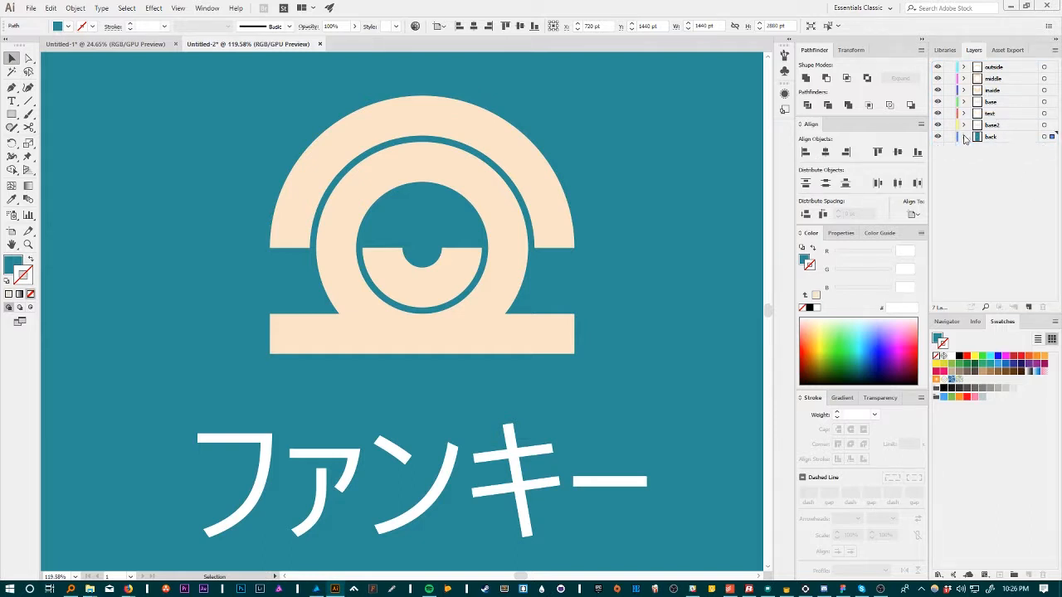
# Start saving the document and choose the Dropbox folder 2017_Fall_Art_182 > Final project as its location
pyautogui.hotkey('ctrl', '-')
pyautogui.hotkey('ctrl', '-')
pyautogui.hotkey('ctrl', '-')
pyautogui.hotkey('ctrl', '-')
pyautogui.hotkey('ctrl', '-')
pyautogui.press('a')
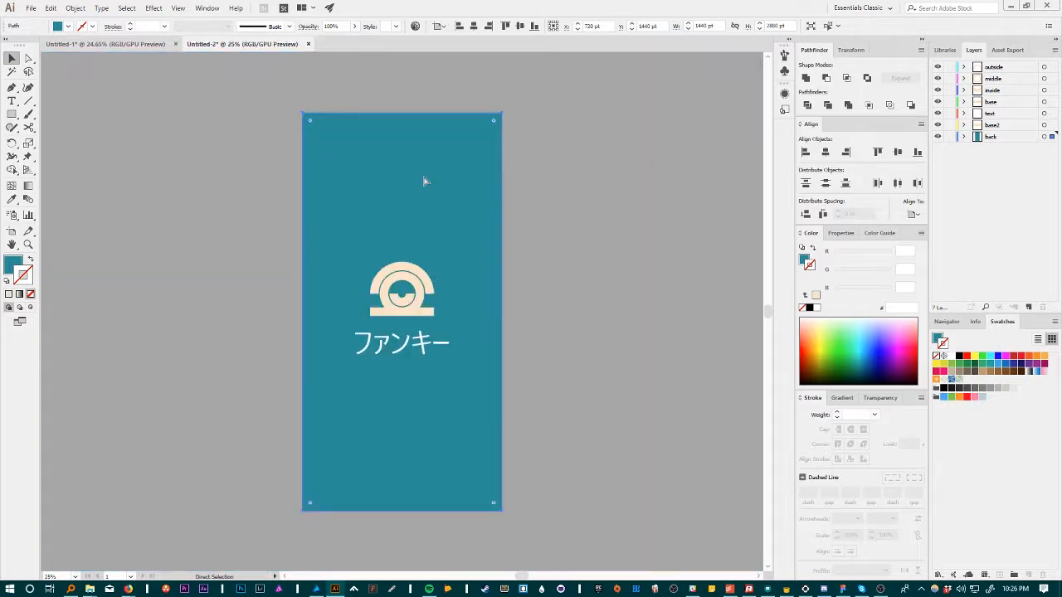
pyautogui.press('v')
pyautogui.press('a')
pyautogui.hotkey('ctrl', 's')
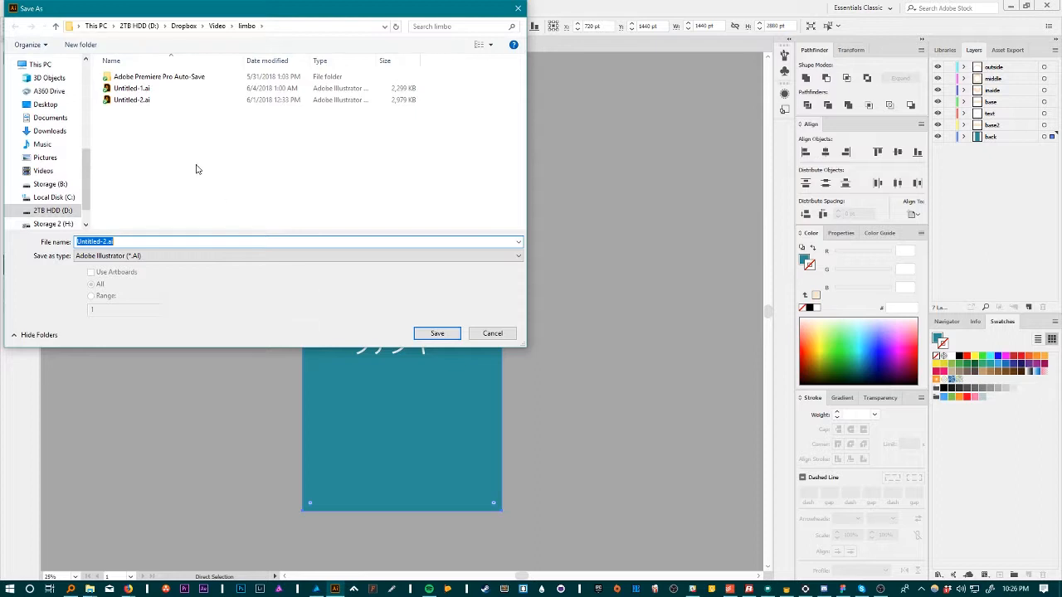
pyautogui.scroll(4, 61, 168)
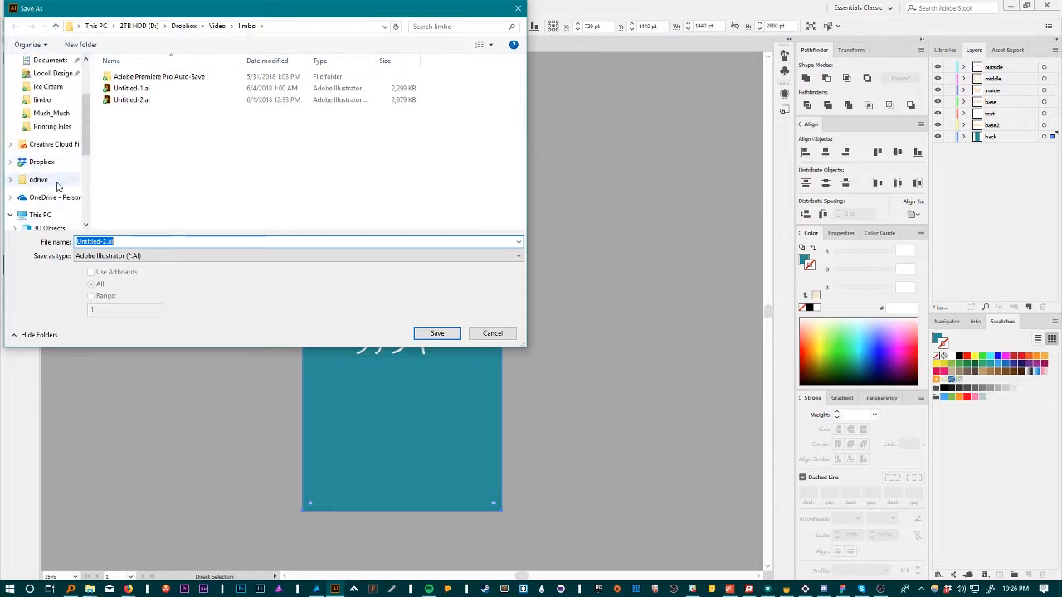
pyautogui.click(60, 169)
pyautogui.doubleClick(161, 76)
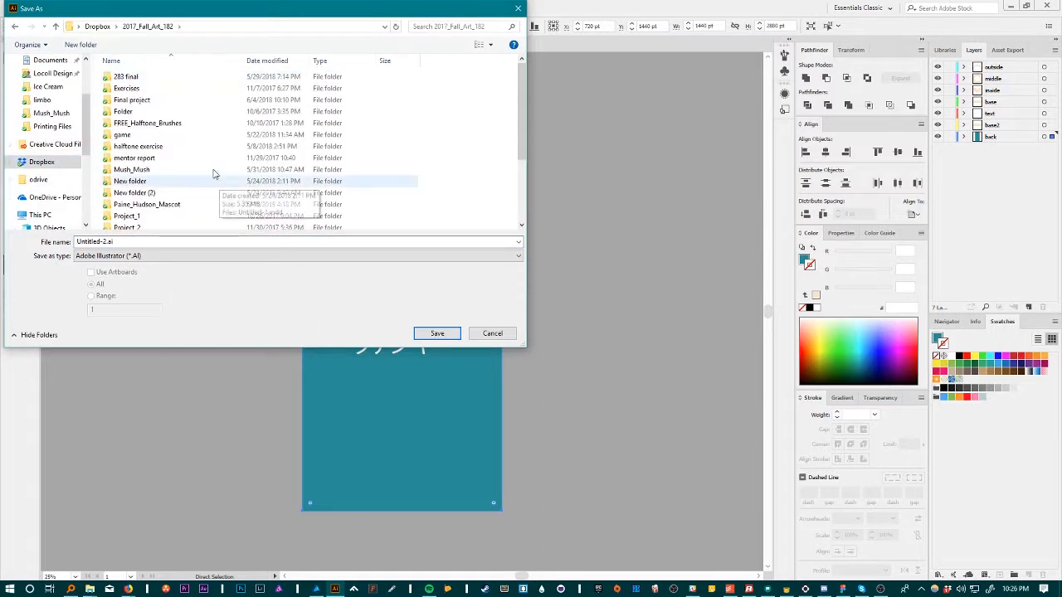
pyautogui.doubleClick(161, 101)
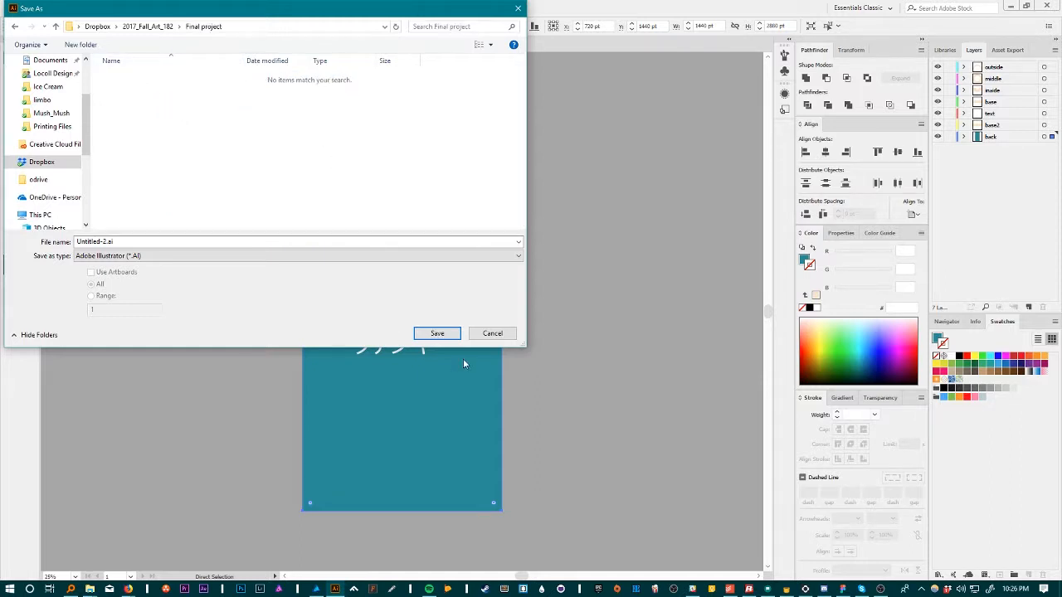
# Name the file logo_animation.ai and save it as an Adobe Illustrator document
pyautogui.click(107, 243)
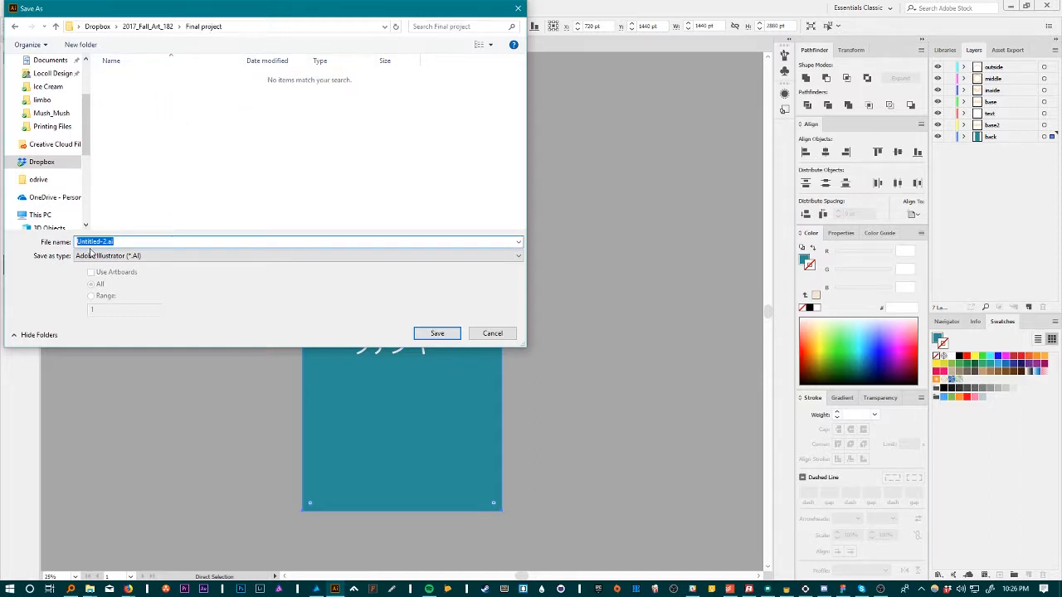
pyautogui.moveTo(107, 241); pyautogui.dragTo(12, 241)
pyautogui.write('logo_animat.ai')
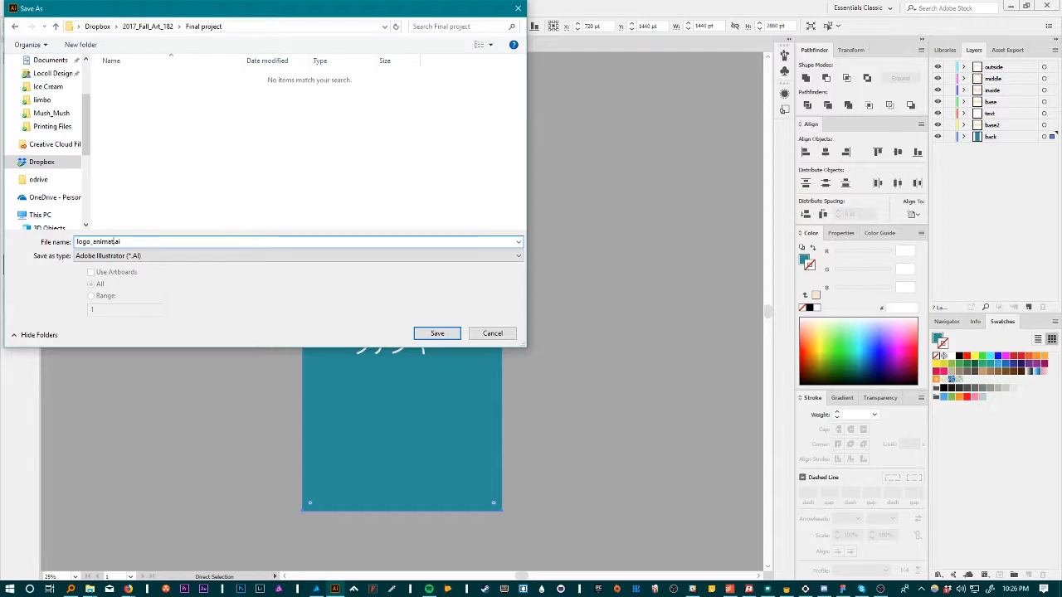
pyautogui.write('on')
pyautogui.press('Return')
pyautogui.click(578, 447)
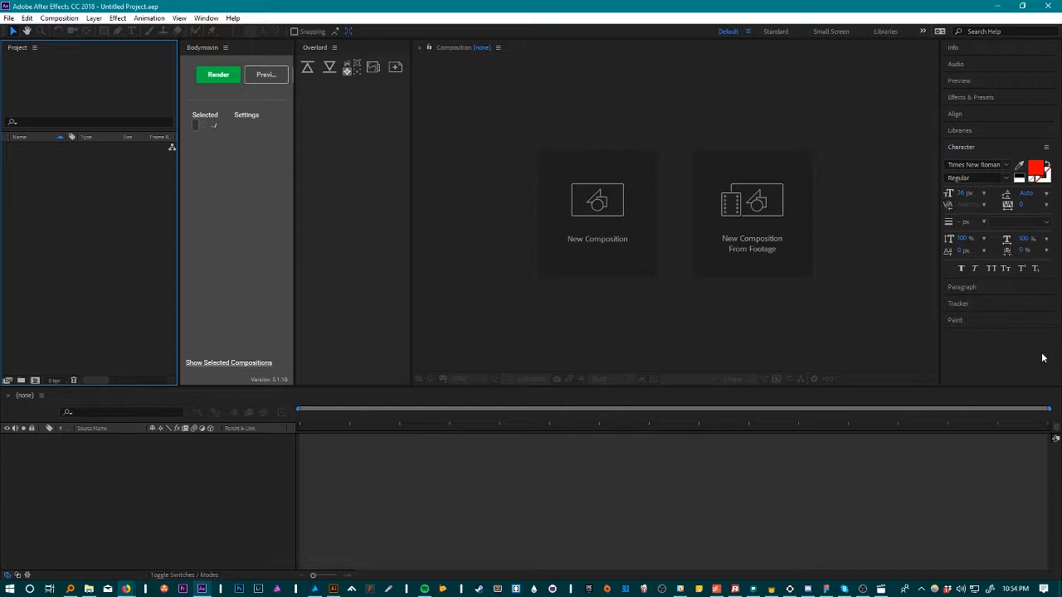
pyautogui.click(495, 428)
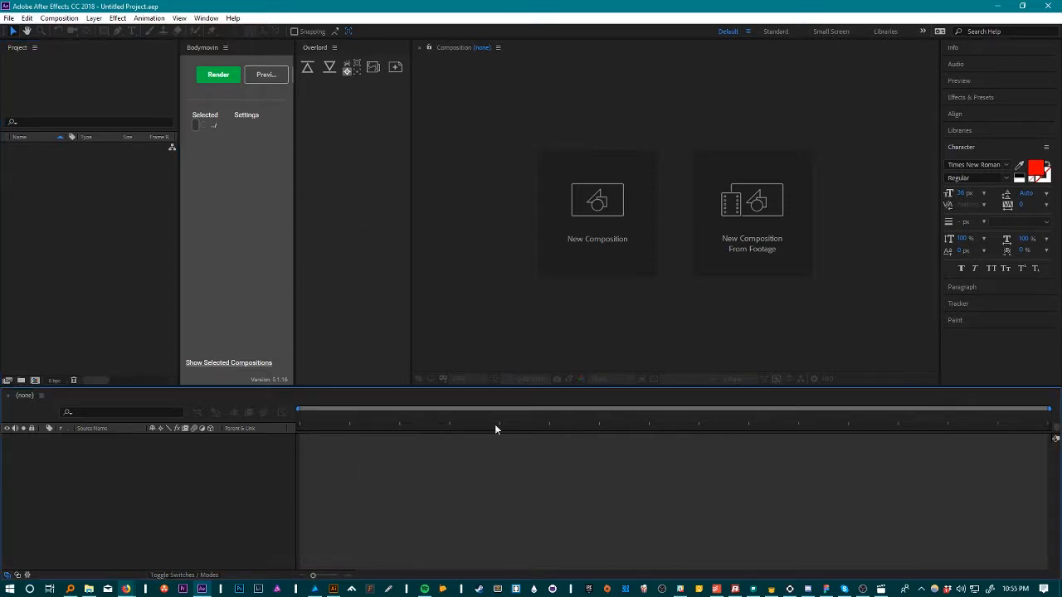
# Import logo_animate.ai from the Final project folder as a composition that retains layer sizes
pyautogui.click(842, 320)
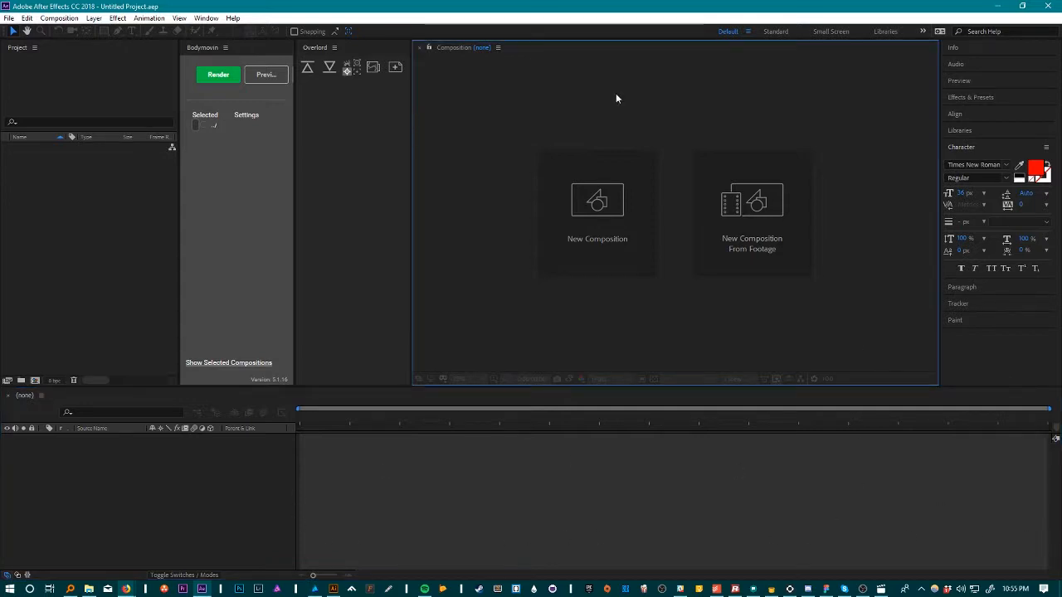
pyautogui.click(158, 225)
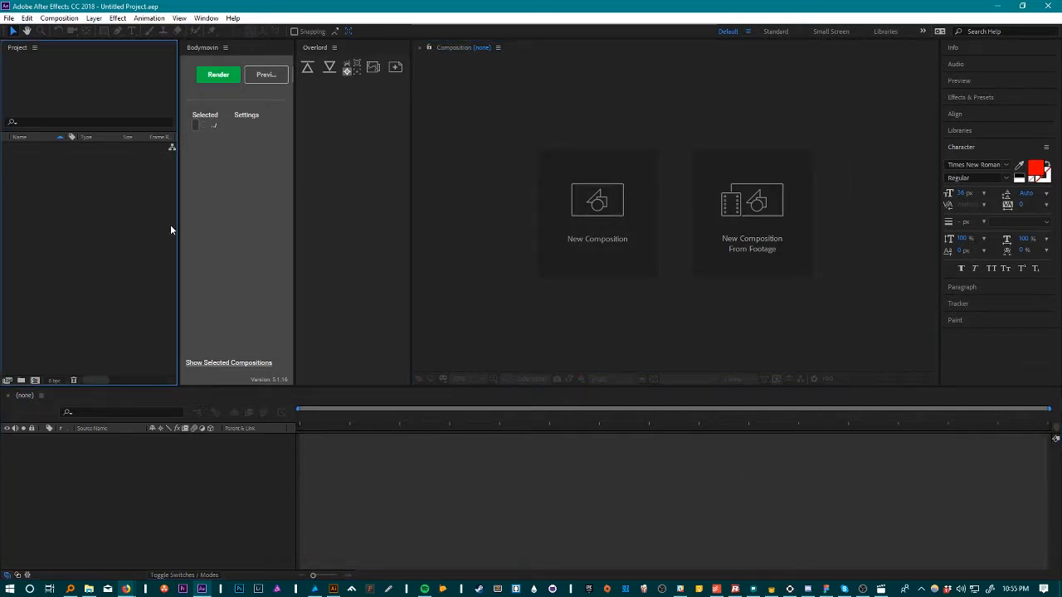
pyautogui.rightClick(104, 210)
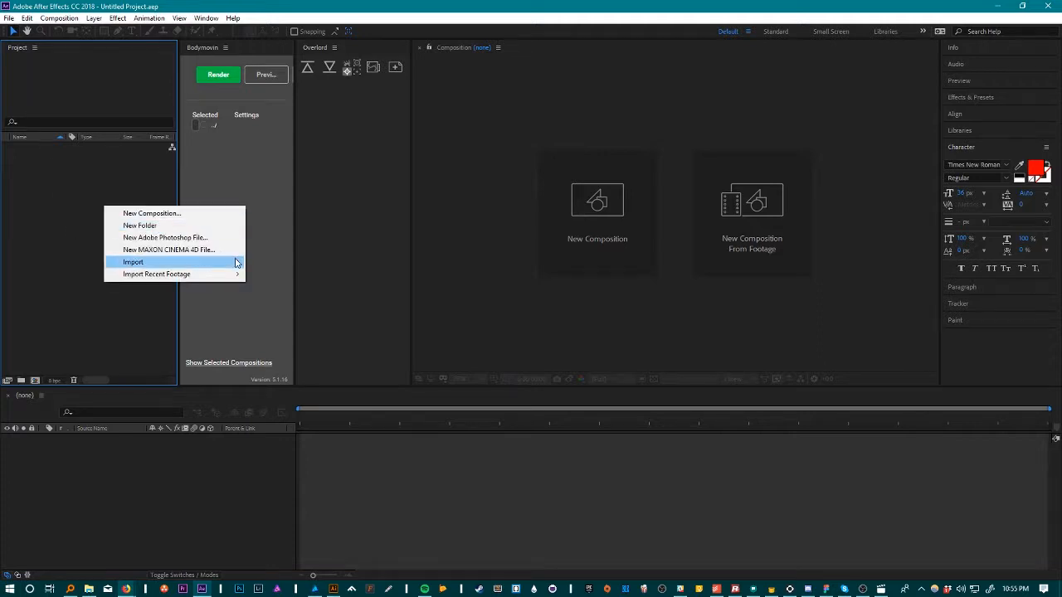
pyautogui.moveTo(224, 262)
pyautogui.click(309, 266)
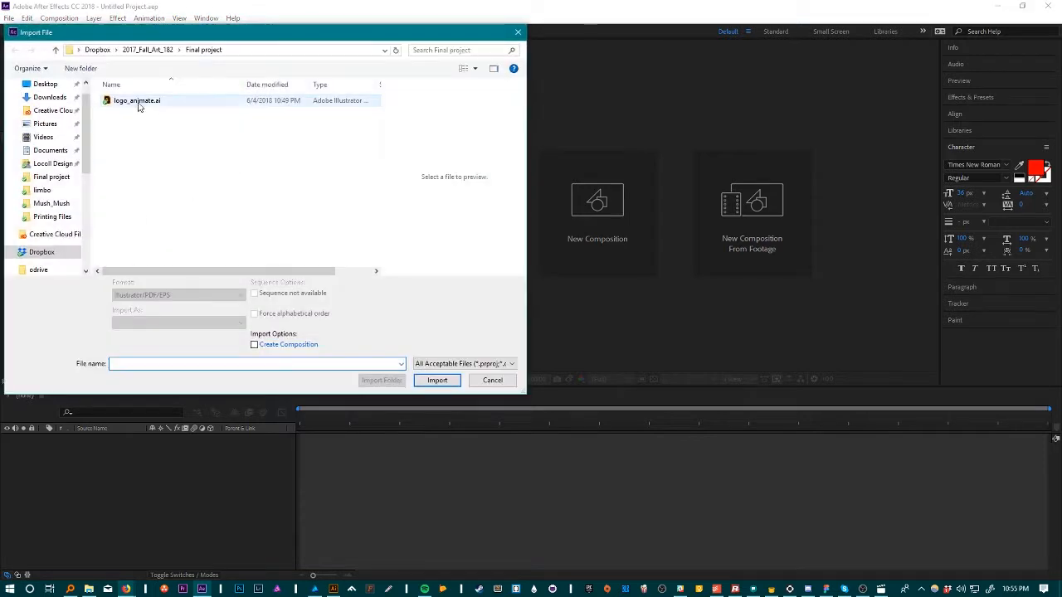
pyautogui.click(135, 106)
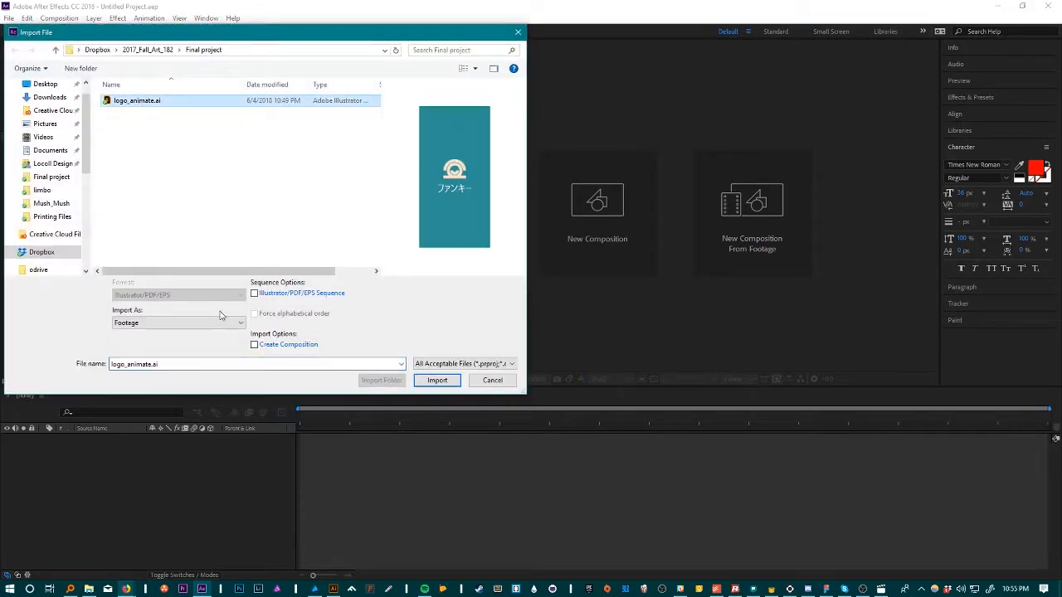
pyautogui.click(219, 327)
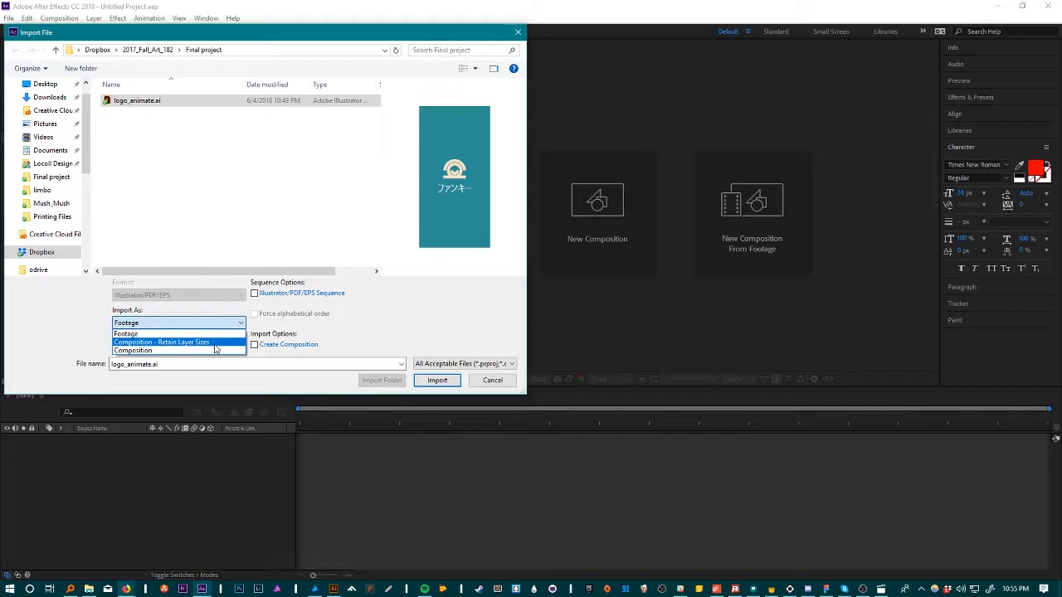
pyautogui.click(214, 343)
pyautogui.click(437, 380)
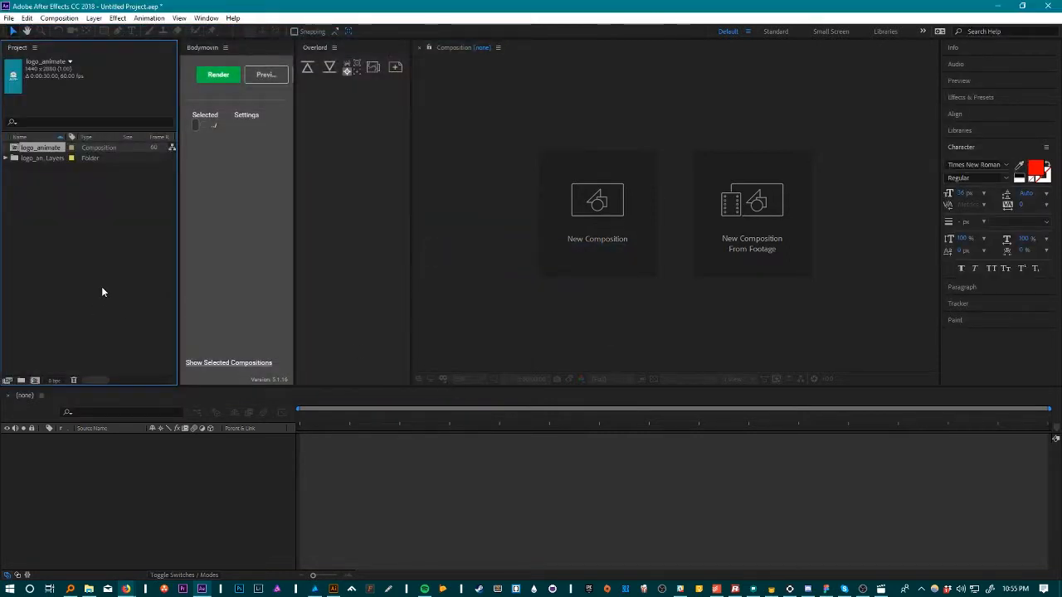
# Open the logo_animate composition and show it at 25% magnification
pyautogui.doubleClick(16, 149)
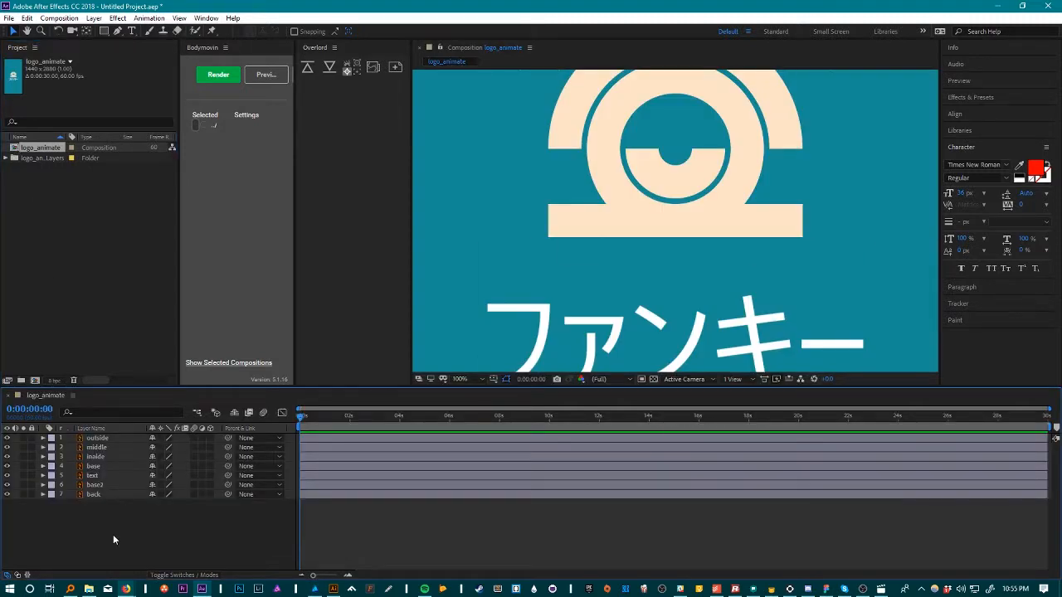
pyautogui.scroll(-1, 569, 264)
pyautogui.scroll(-5, 724, 232)
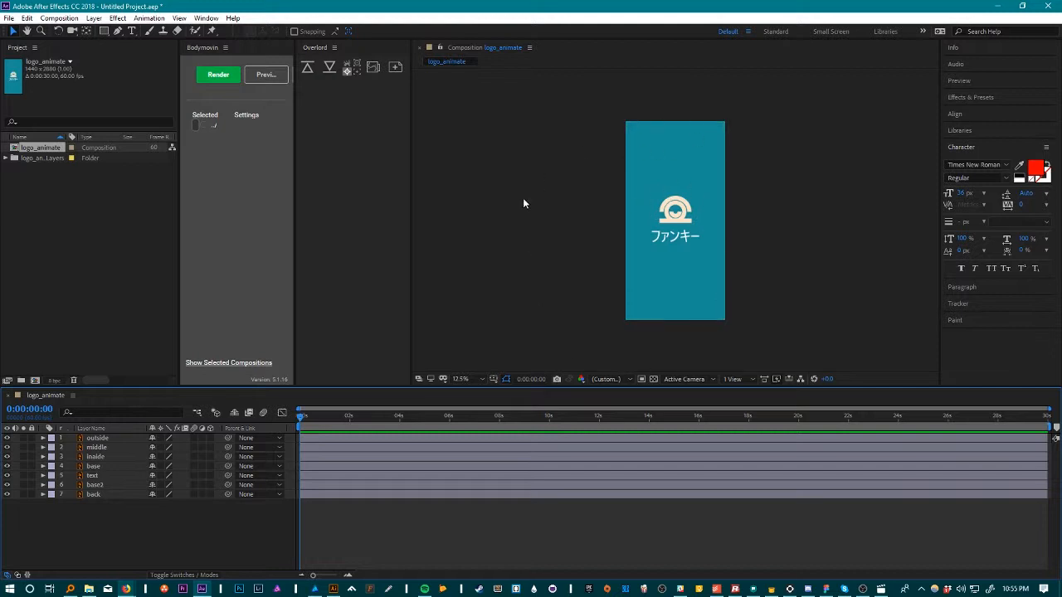
pyautogui.scroll(1, 589, 249)
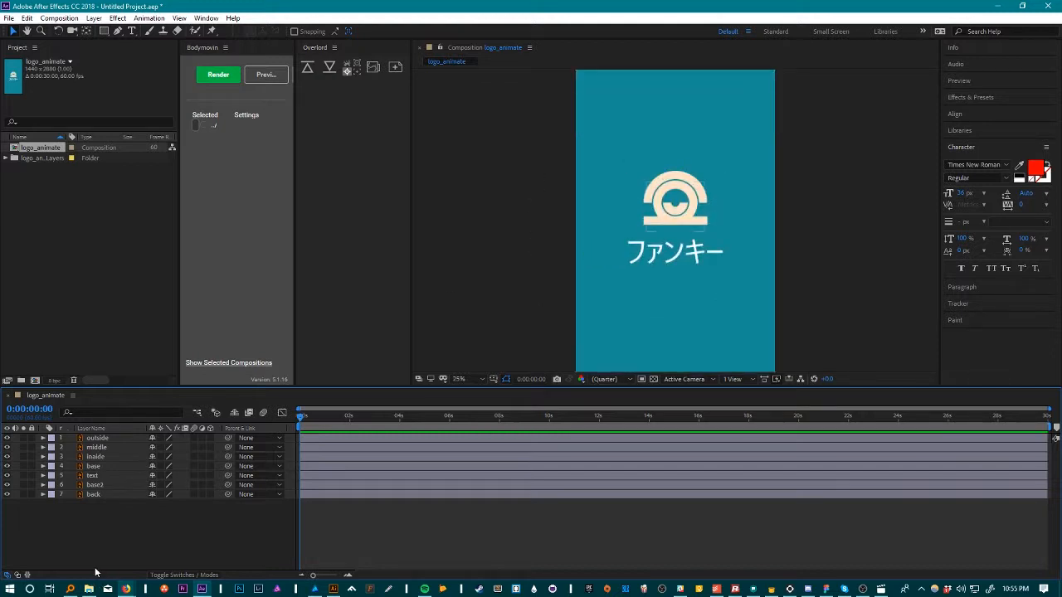
pyautogui.moveTo(95, 544); pyautogui.dragTo(84, 508)
pyautogui.click(370, 57)
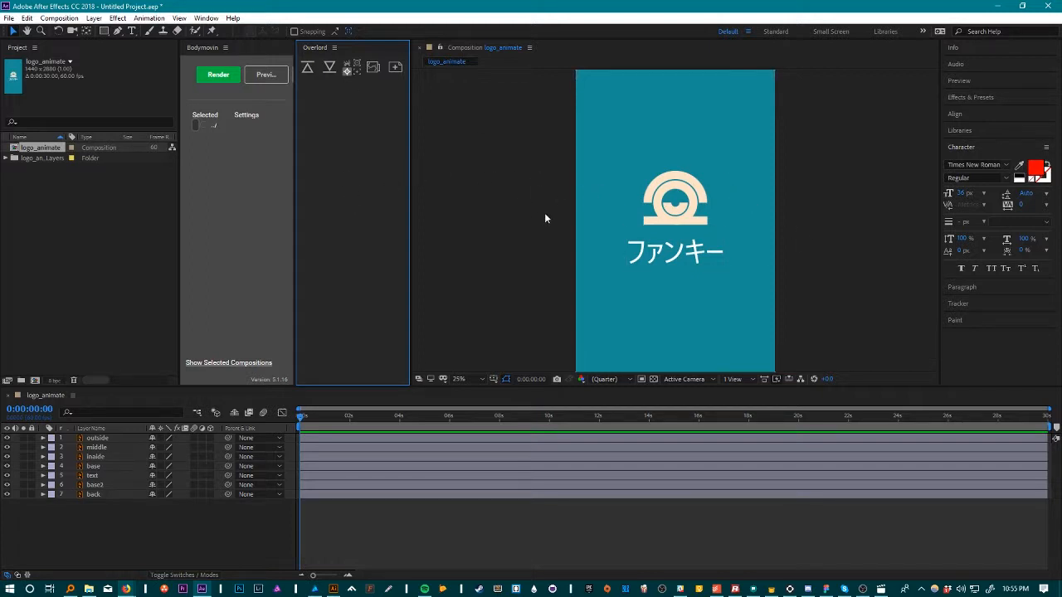
pyautogui.scroll(-2, 564, 199)
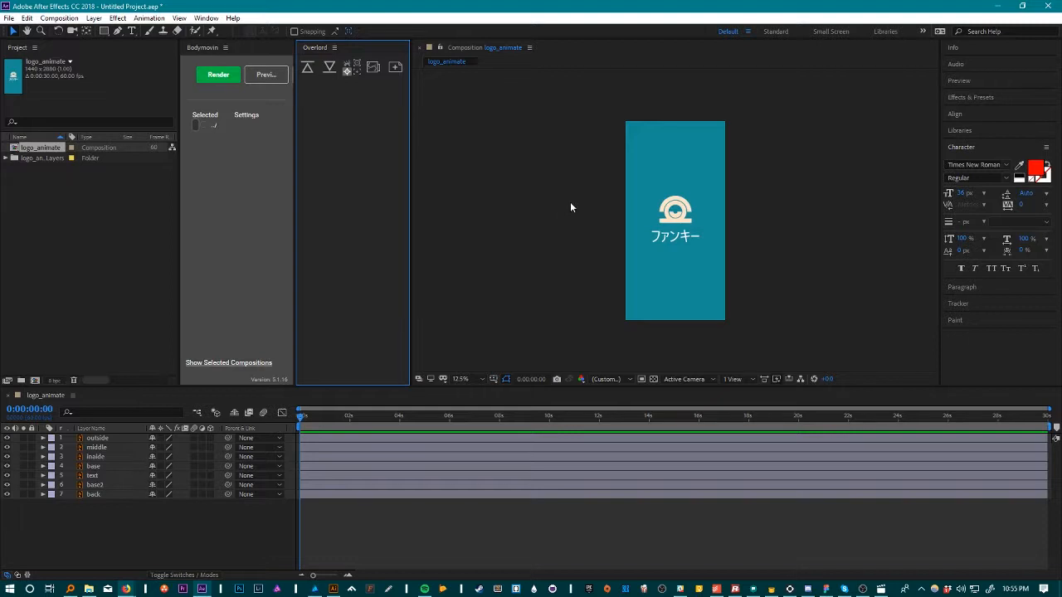
pyautogui.scroll(2, 572, 200)
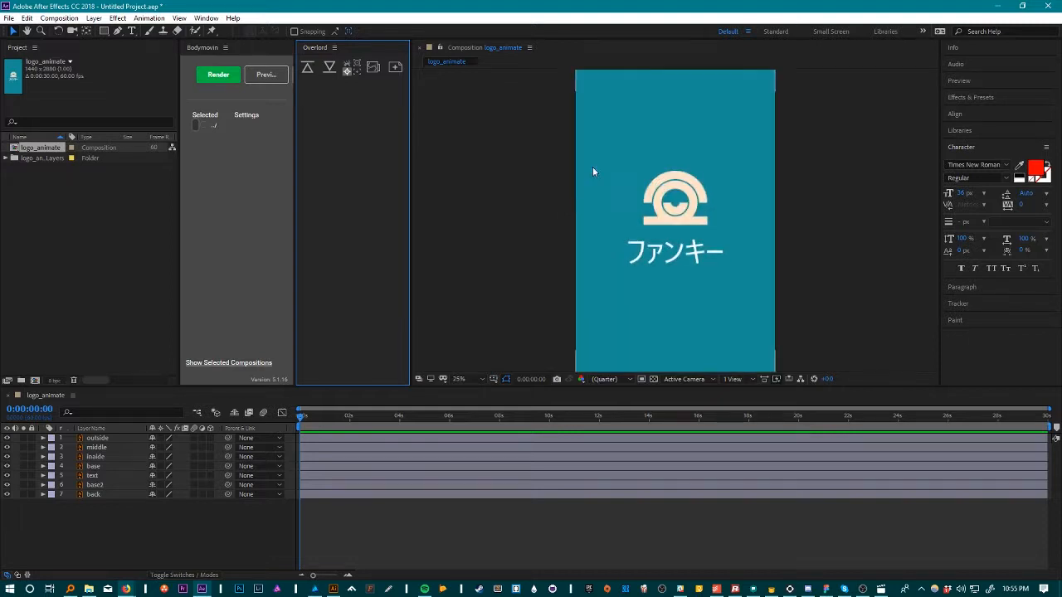
pyautogui.click(496, 198)
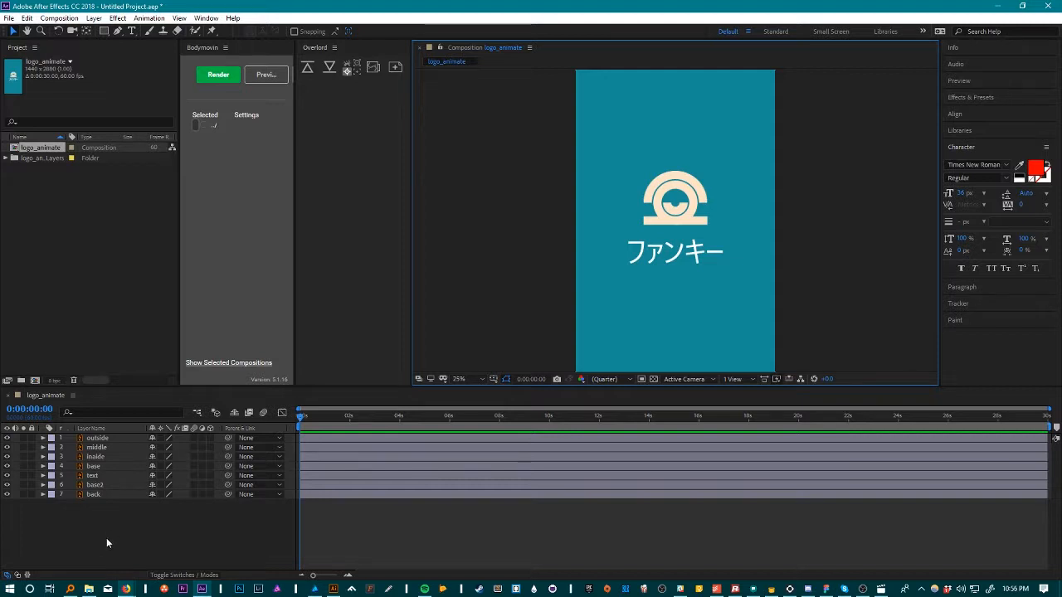
# Create shapes from the vector layers outside, middle, inside, base, base2 and back, leaving out the text layer
pyautogui.moveTo(107, 538); pyautogui.dragTo(113, 431)
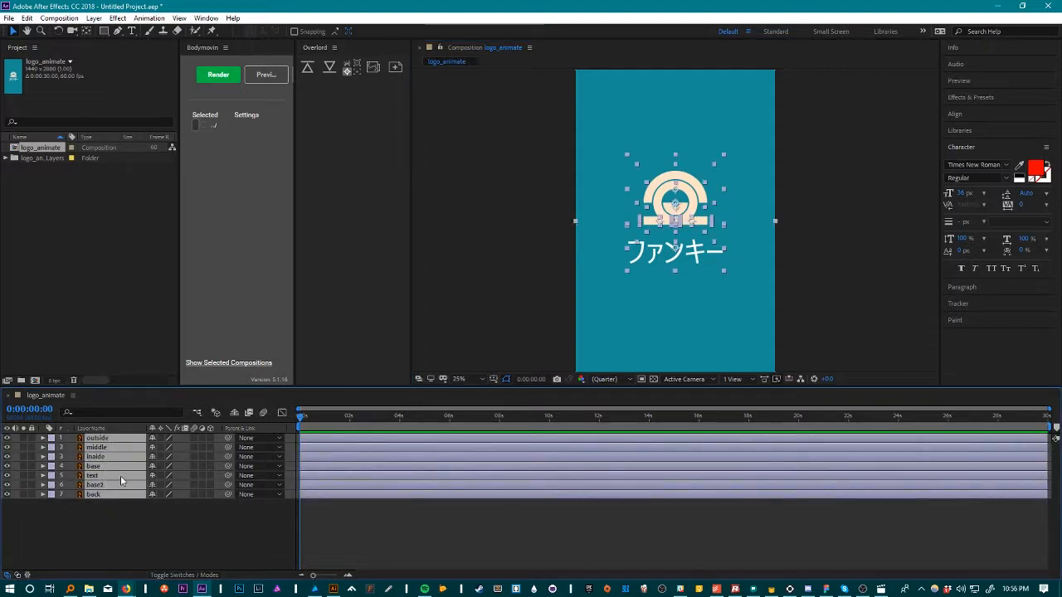
pyautogui.keyDown('ctrl'); pyautogui.click(121, 475); pyautogui.keyUp('ctrl')
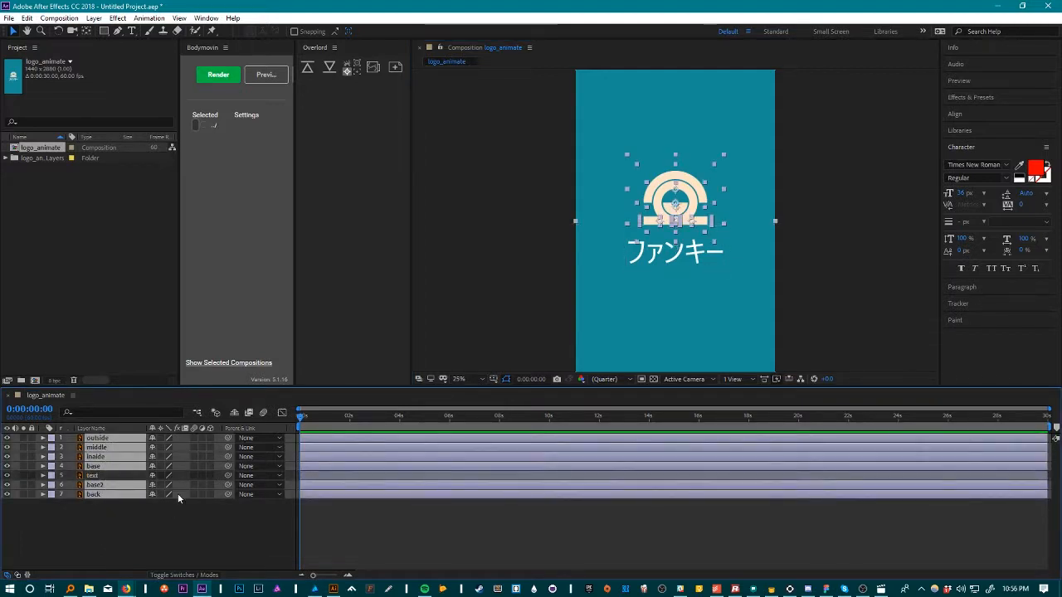
pyautogui.rightClick(124, 470)
pyautogui.moveTo(209, 389)
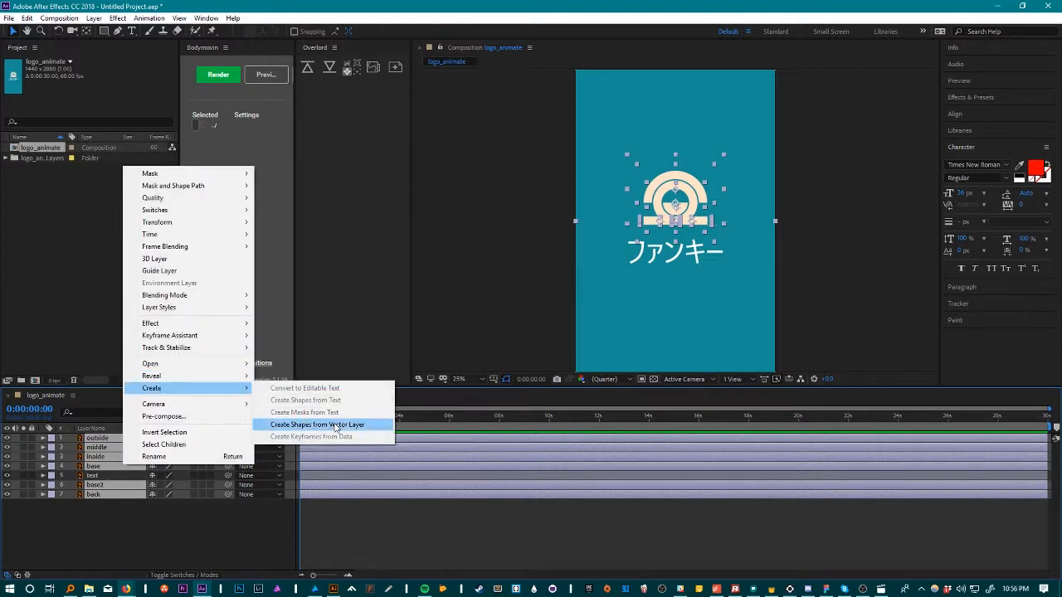
pyautogui.click(337, 426)
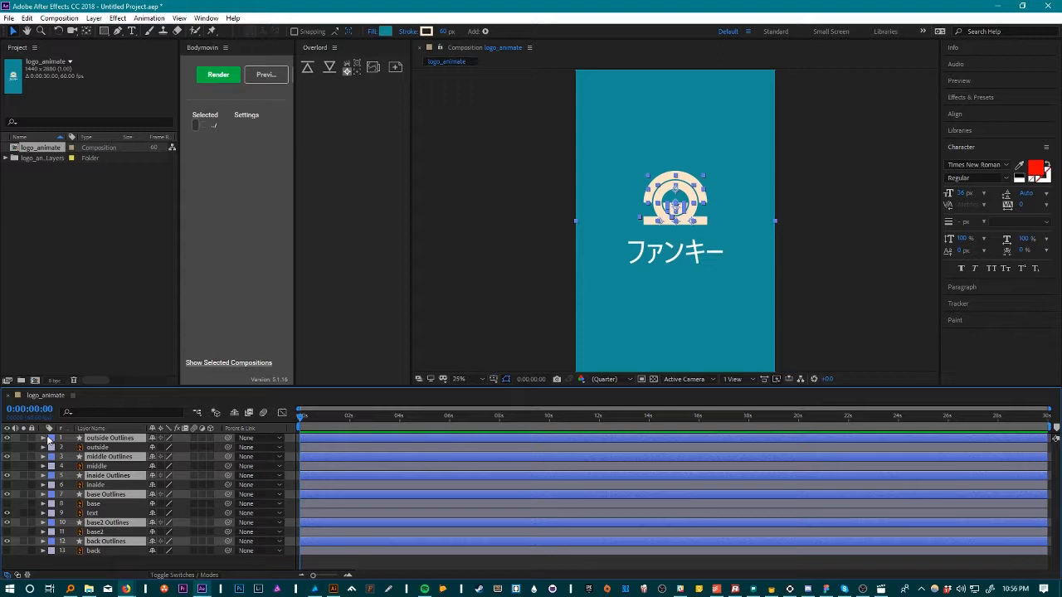
pyautogui.click(515, 317)
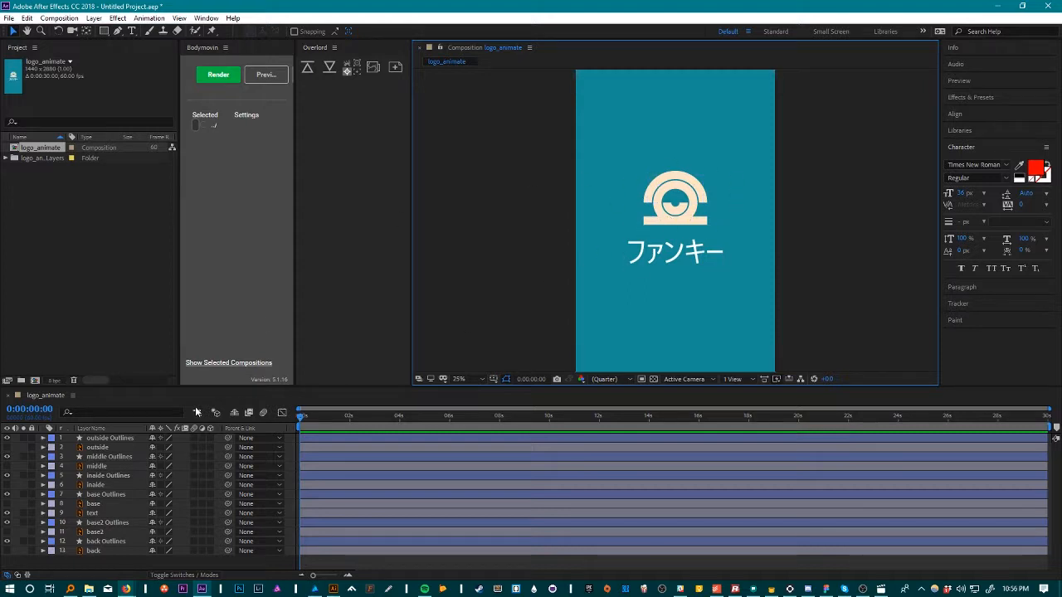
# Add Trim Paths to the outside Outlines layer and try out its End value on the outer arch
pyautogui.click(43, 440)
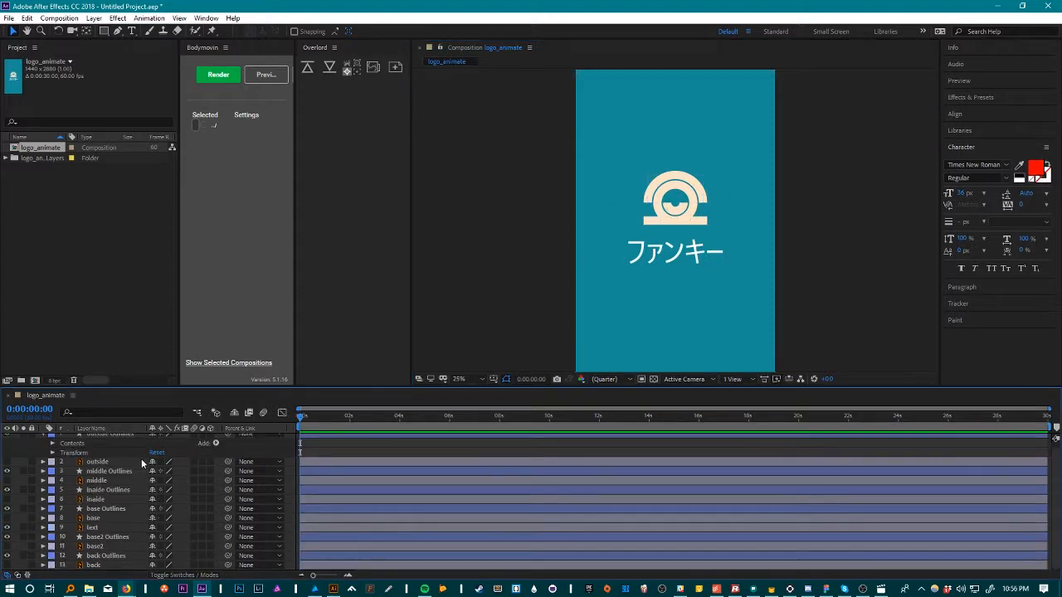
pyautogui.click(216, 448)
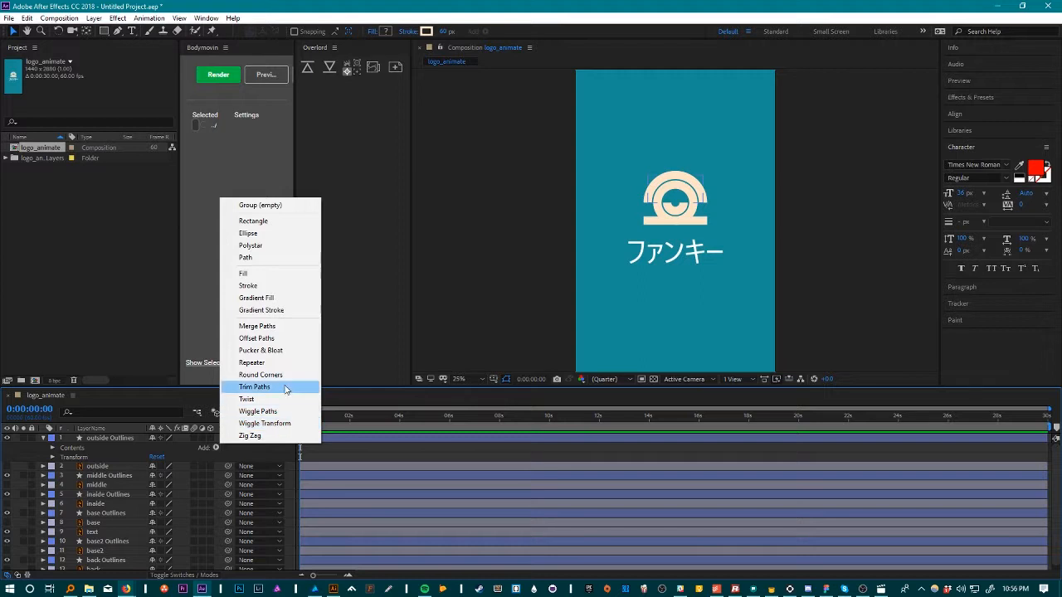
pyautogui.click(254, 387)
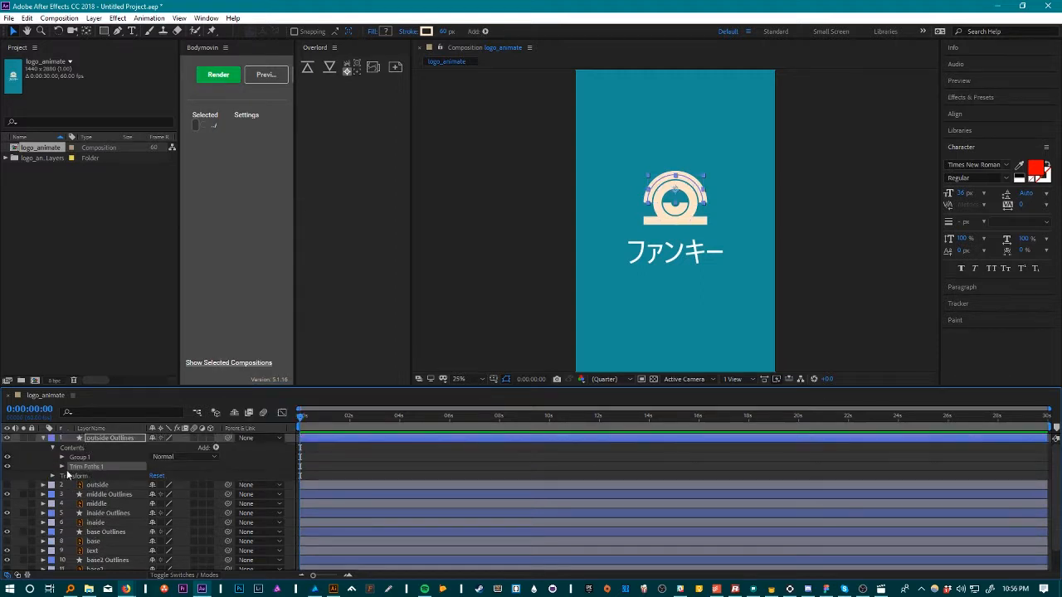
pyautogui.click(61, 468)
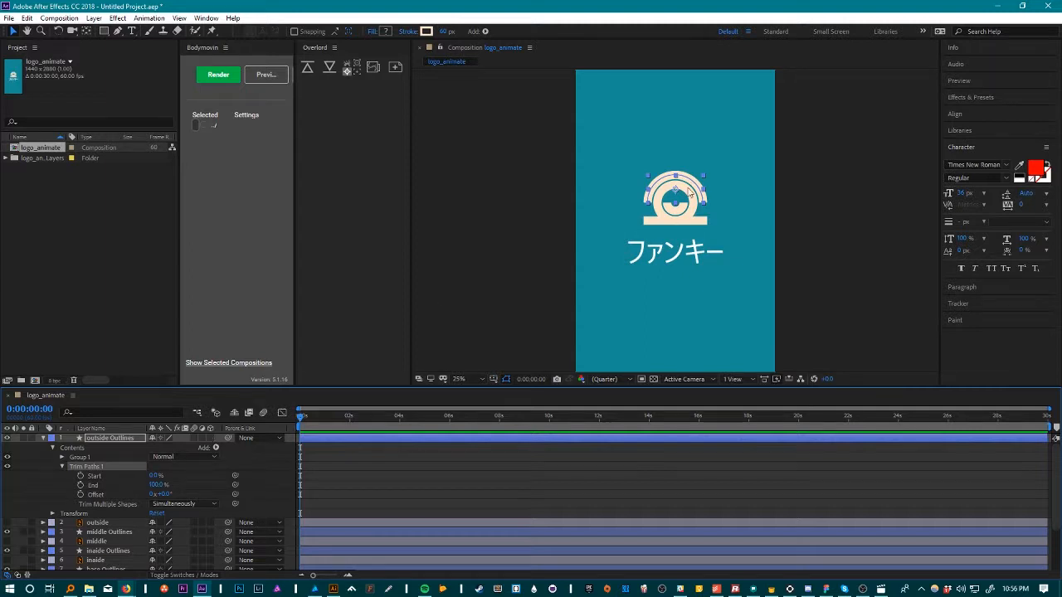
pyautogui.press('.')
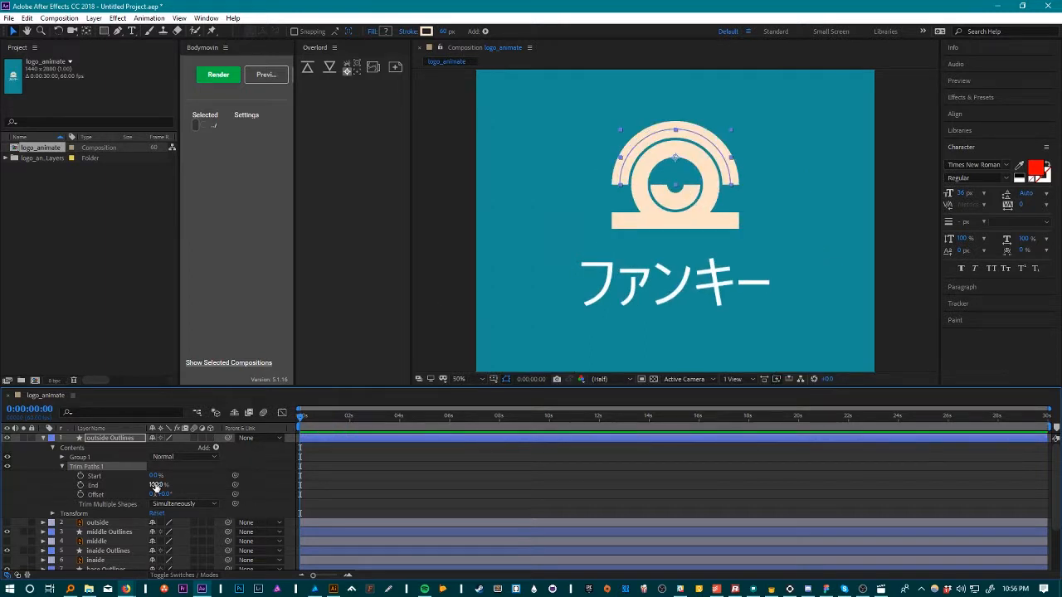
pyautogui.moveTo(156, 487)
pyautogui.mouseDown()
pyautogui.moveTo(64, 479)
pyautogui.moveTo(158, 487)
pyautogui.mouseUp()
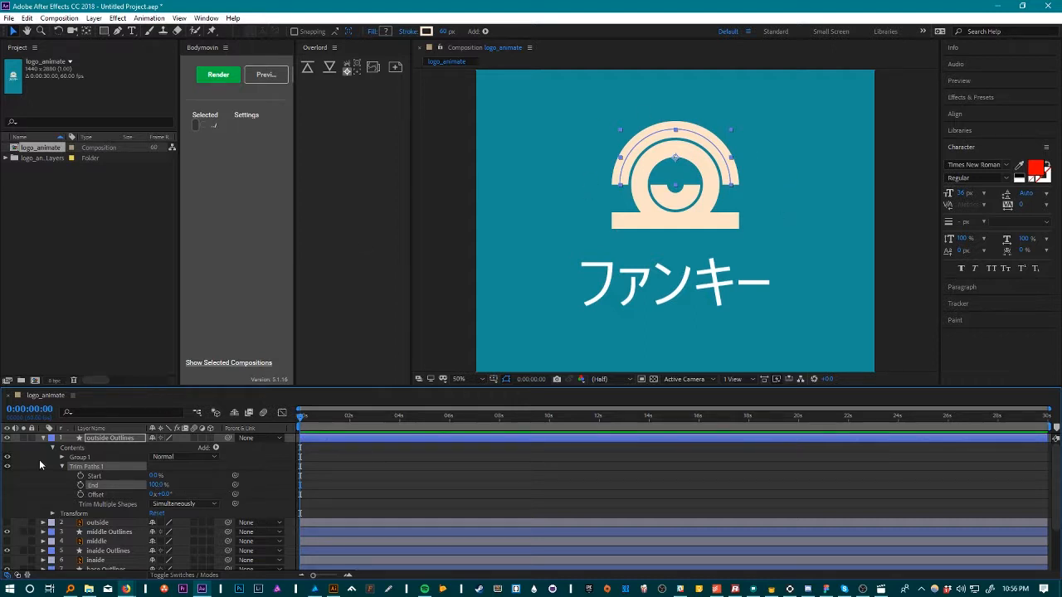
pyautogui.click(43, 438)
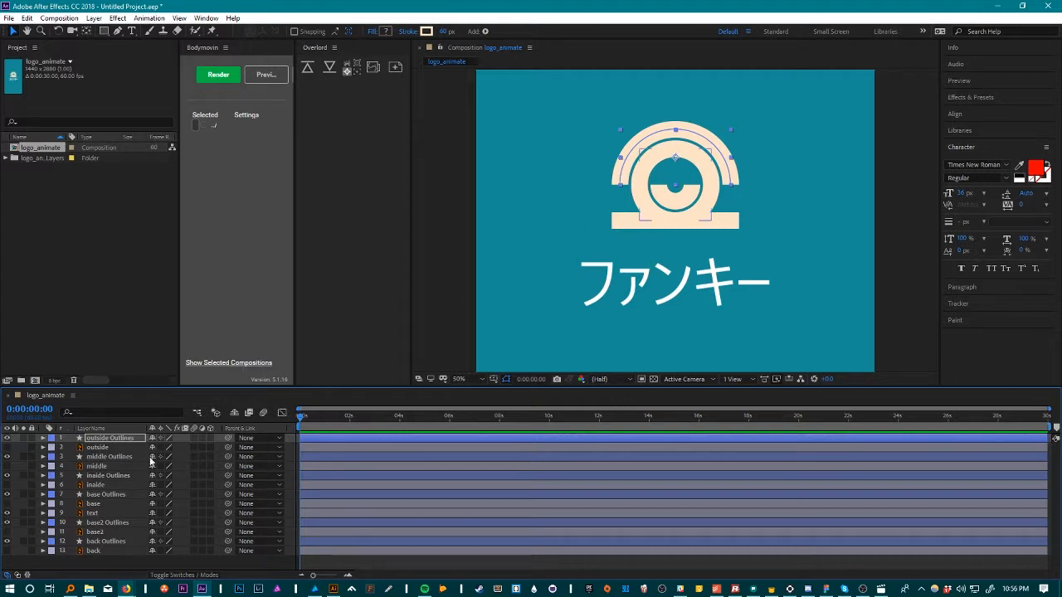
# Add Trim Paths to the base Outlines layer and expand its trim settings
pyautogui.click(122, 493)
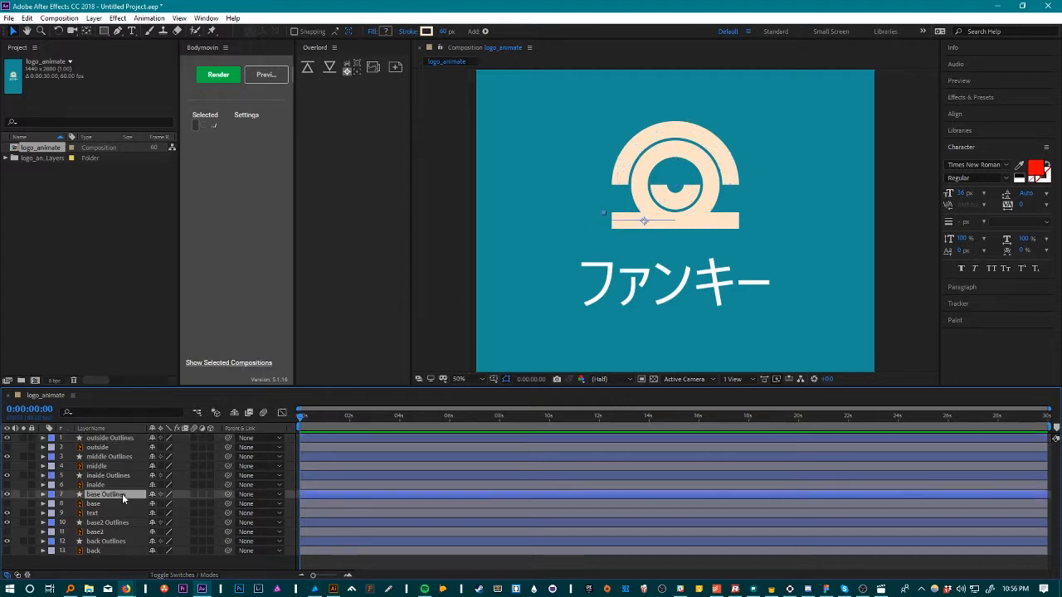
pyautogui.click(104, 504)
pyautogui.click(108, 495)
pyautogui.click(43, 495)
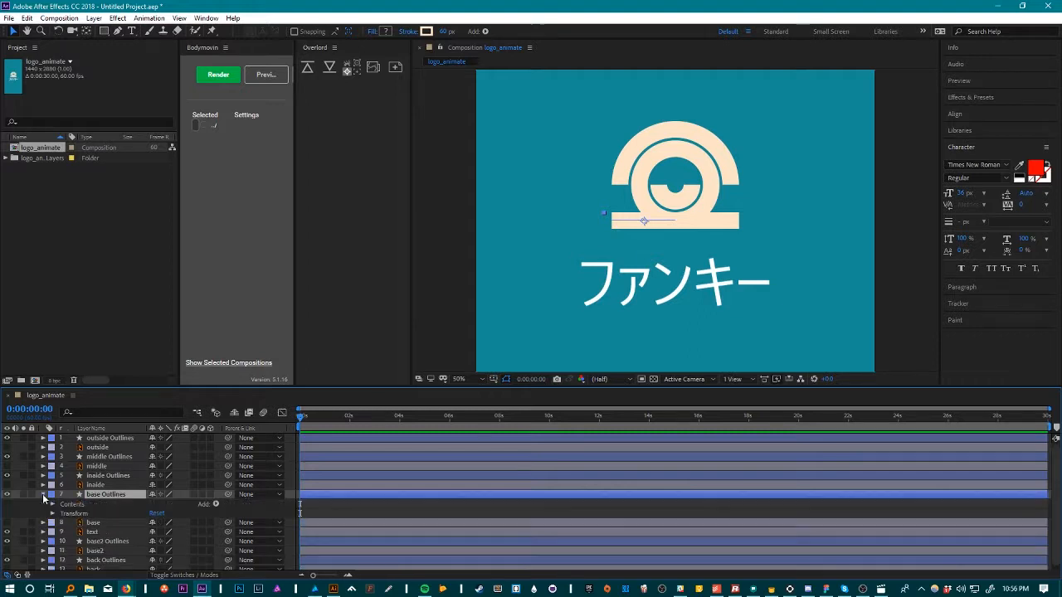
pyautogui.click(216, 504)
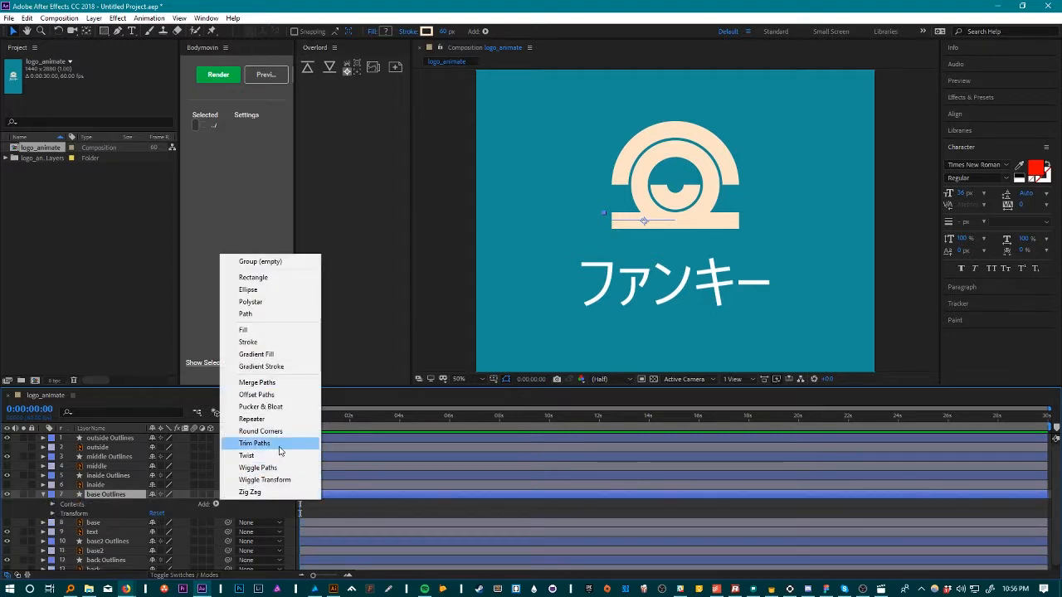
pyautogui.click(281, 445)
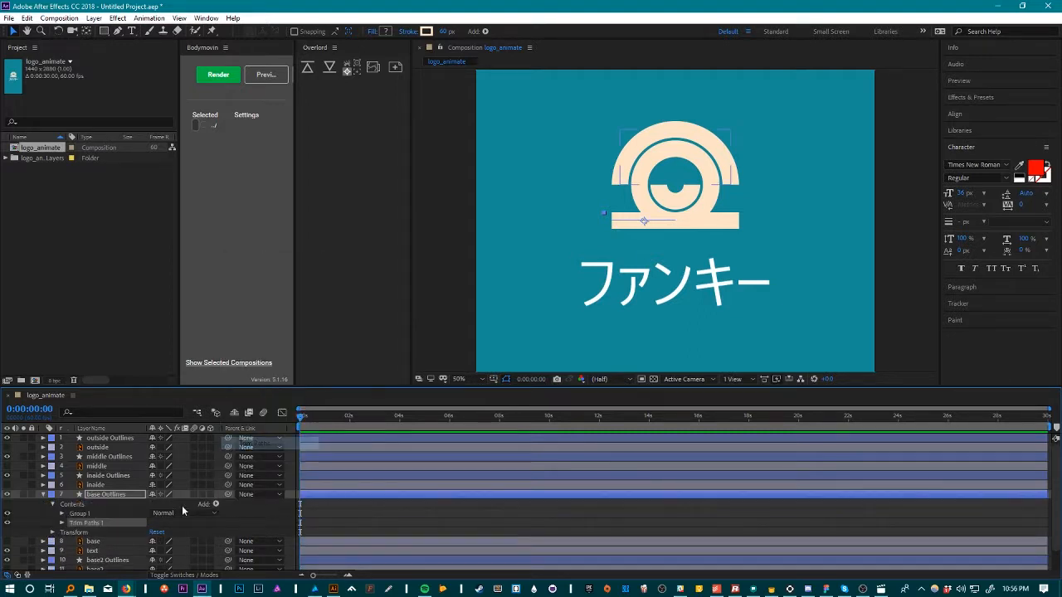
pyautogui.click(62, 523)
pyautogui.scroll(-2, 124, 506)
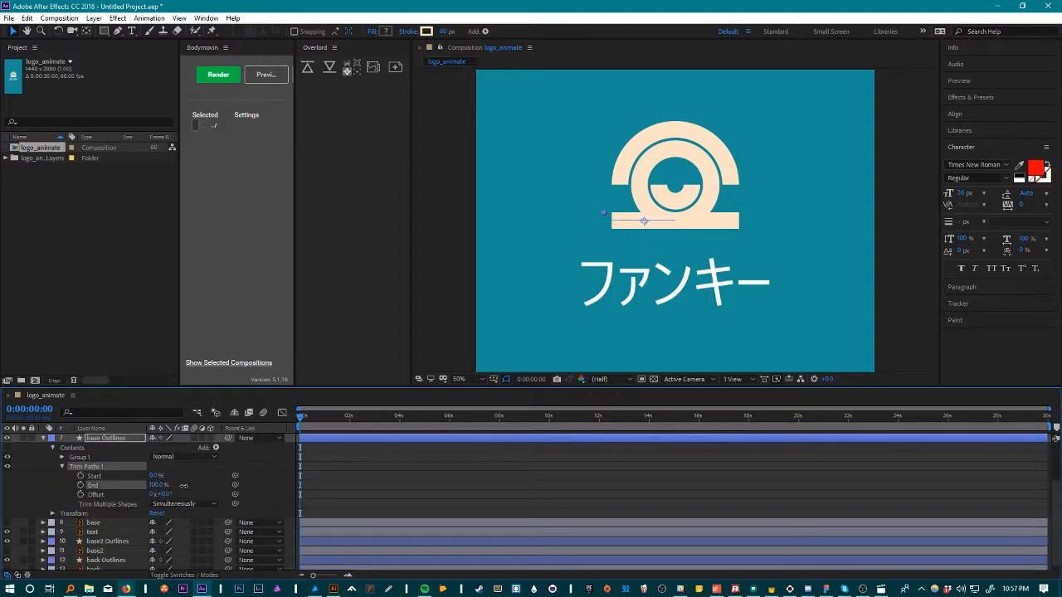
# Set the base Outlines trim End to 0% and keyframe it at 0:00:00:00
pyautogui.moveTo(183, 486)
pyautogui.mouseDown()
pyautogui.moveTo(122, 485)
pyautogui.moveTo(247, 484)
pyautogui.moveTo(154, 484)
pyautogui.mouseUp()
pyautogui.moveTo(77, 486)
pyautogui.mouseDown()
pyautogui.moveTo(230, 490)
pyautogui.moveTo(72, 487)
pyautogui.mouseUp()
pyautogui.click(81, 486)
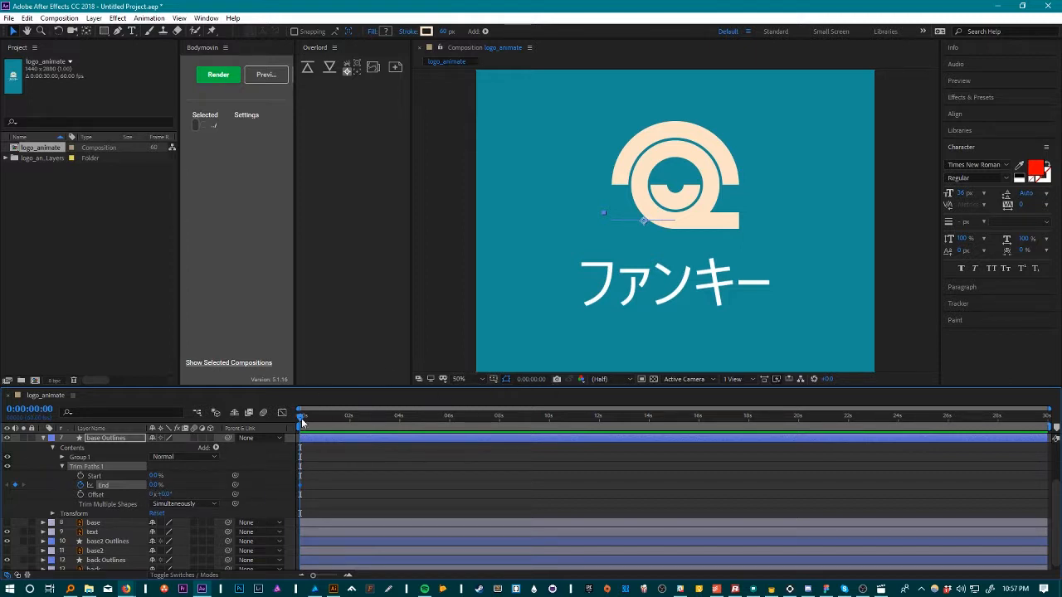
# Move the current time to 0:00:00:50 and set the base Outlines trim End to 100% there
pyautogui.moveTo(300, 418); pyautogui.dragTo(321, 419)
pyautogui.click(532, 379)
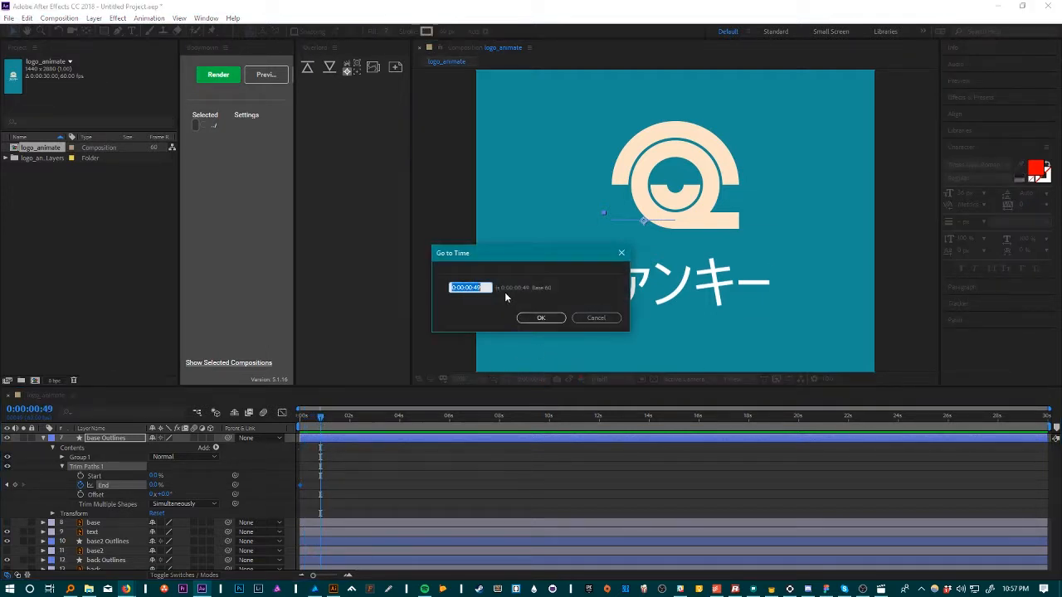
pyautogui.write('50')
pyautogui.press('Return')
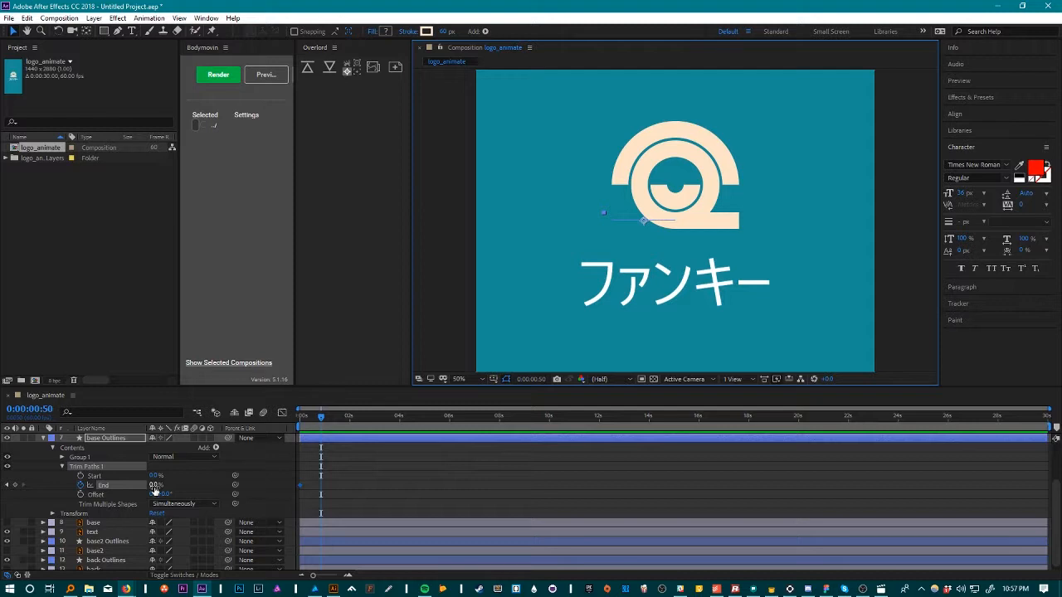
pyautogui.moveTo(153, 488); pyautogui.dragTo(359, 496)
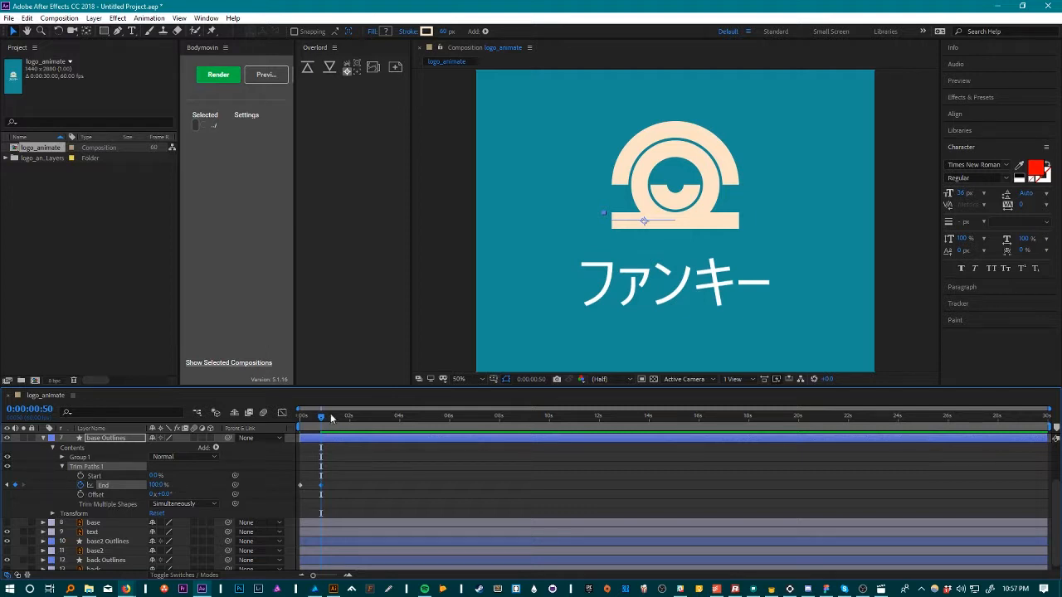
# Play back the base bar's reveal from the start of the timeline with the layer deselected, and return to 0:00:00:00
pyautogui.moveTo(319, 414); pyautogui.dragTo(251, 414)
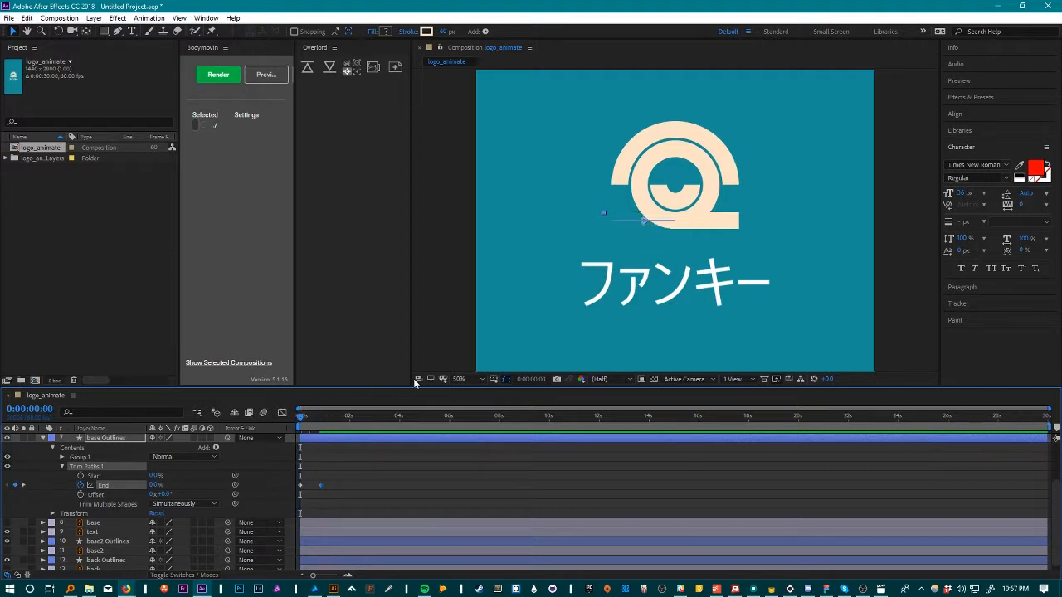
pyautogui.click(450, 333)
pyautogui.press('space')
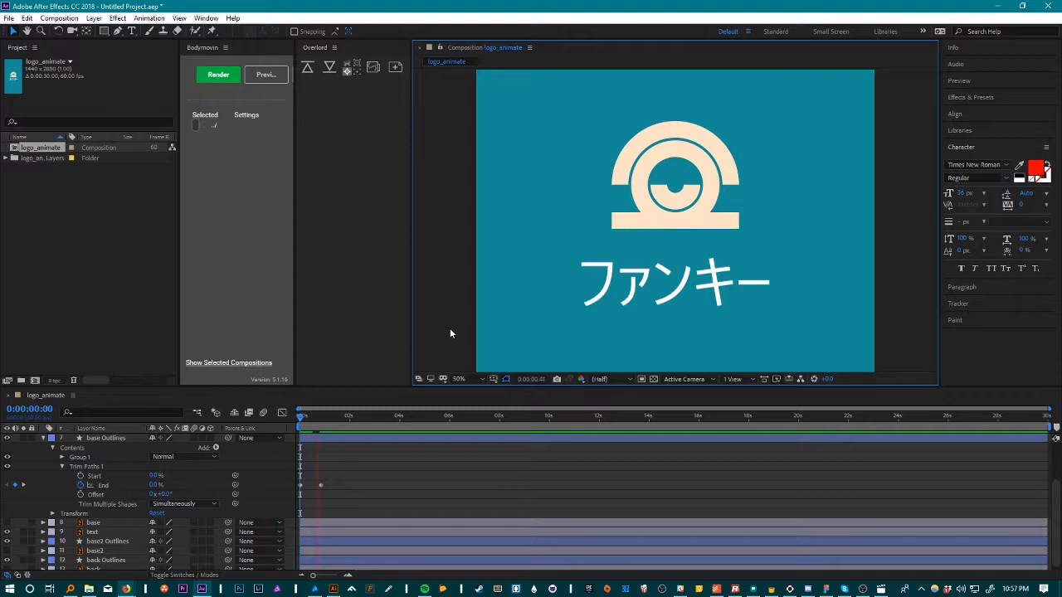
pyautogui.press('space')
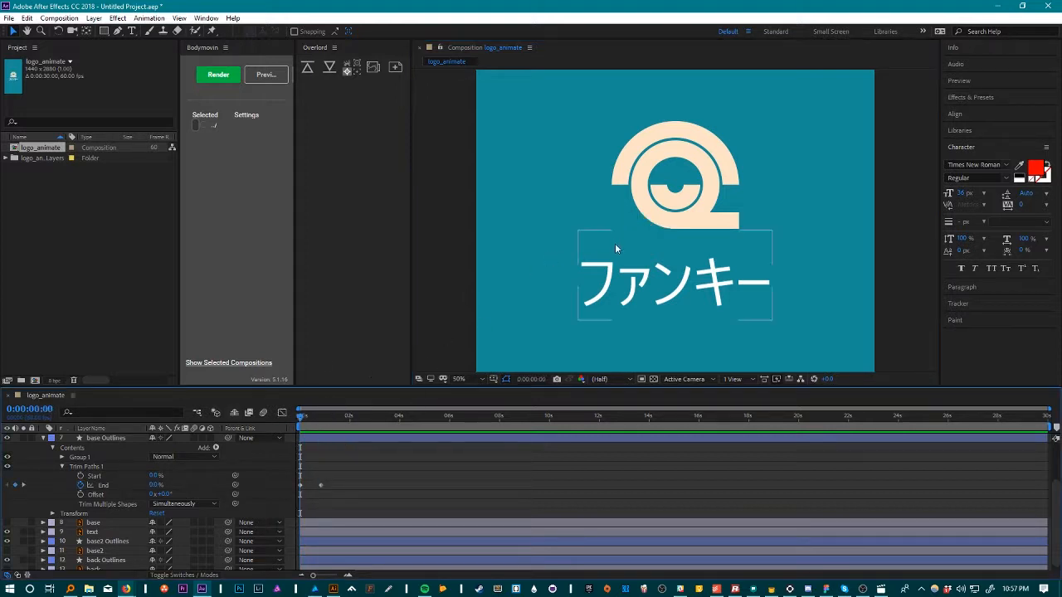
pyautogui.press('space')
pyautogui.press('space')
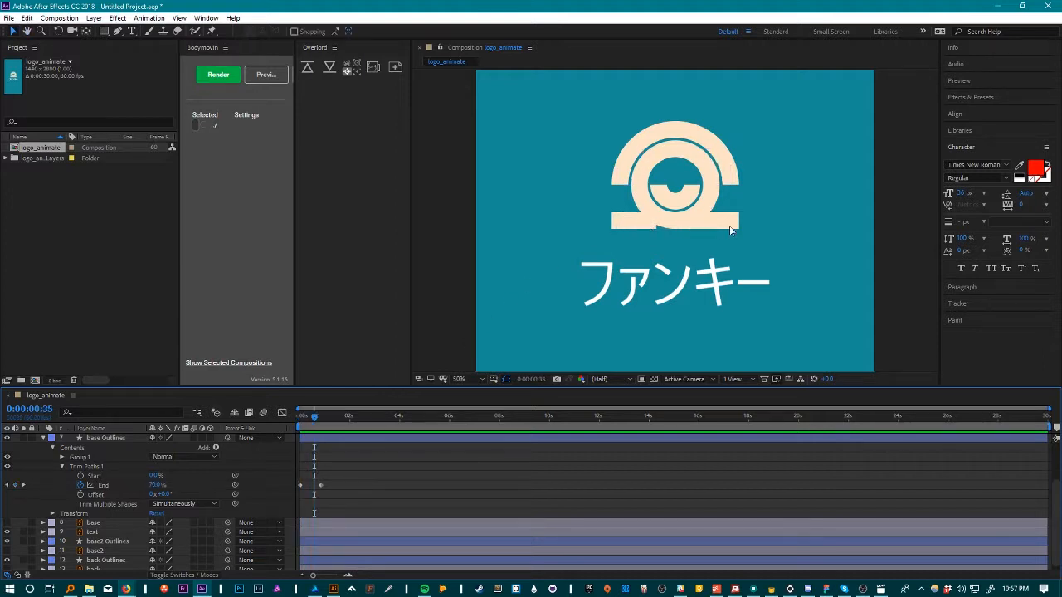
pyautogui.moveTo(312, 424); pyautogui.dragTo(281, 423)
# Collapse the base Outlines layer, add Trim Paths to the middle Outlines layer and expand its trim settings
pyautogui.scroll(1, 118, 488)
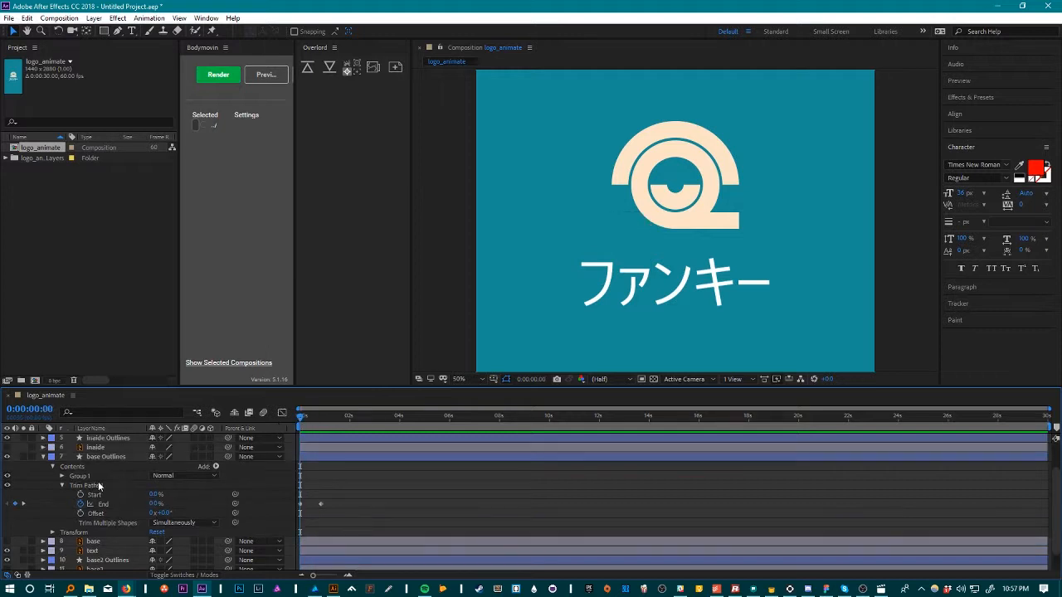
pyautogui.click(44, 457)
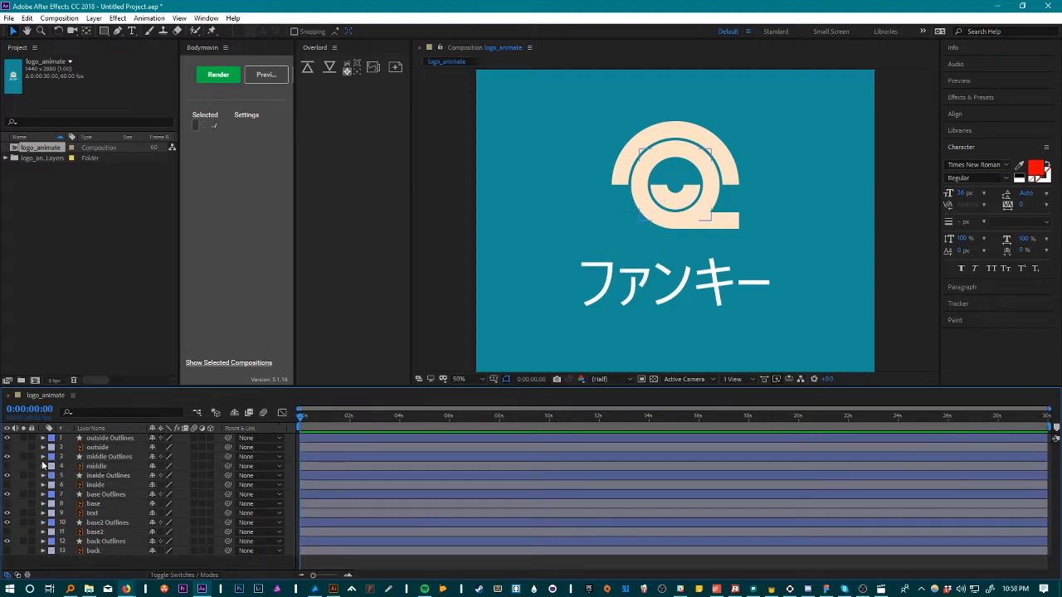
pyautogui.click(43, 458)
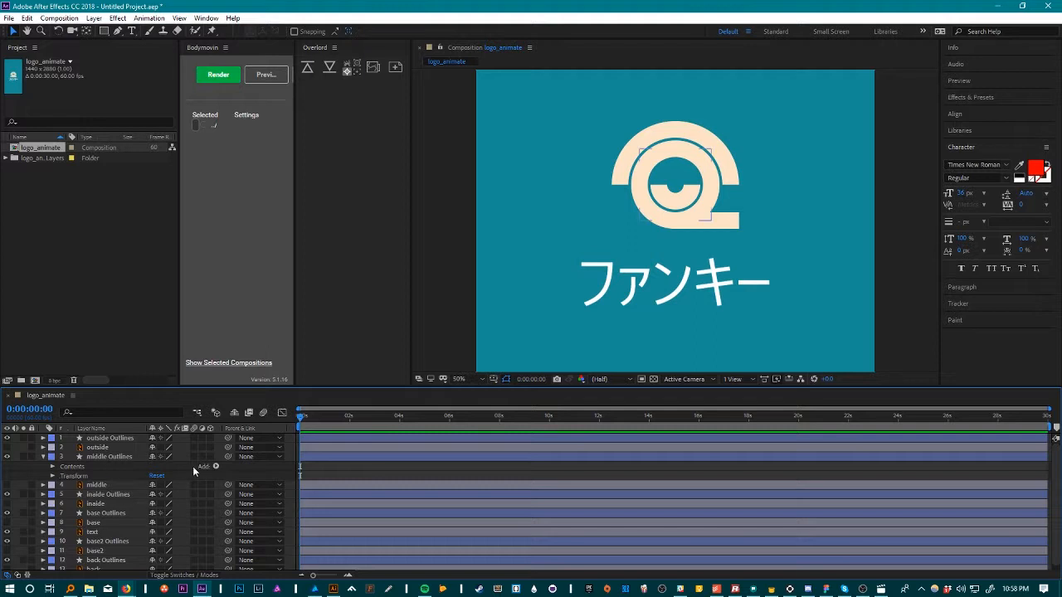
pyautogui.click(216, 467)
pyautogui.click(254, 406)
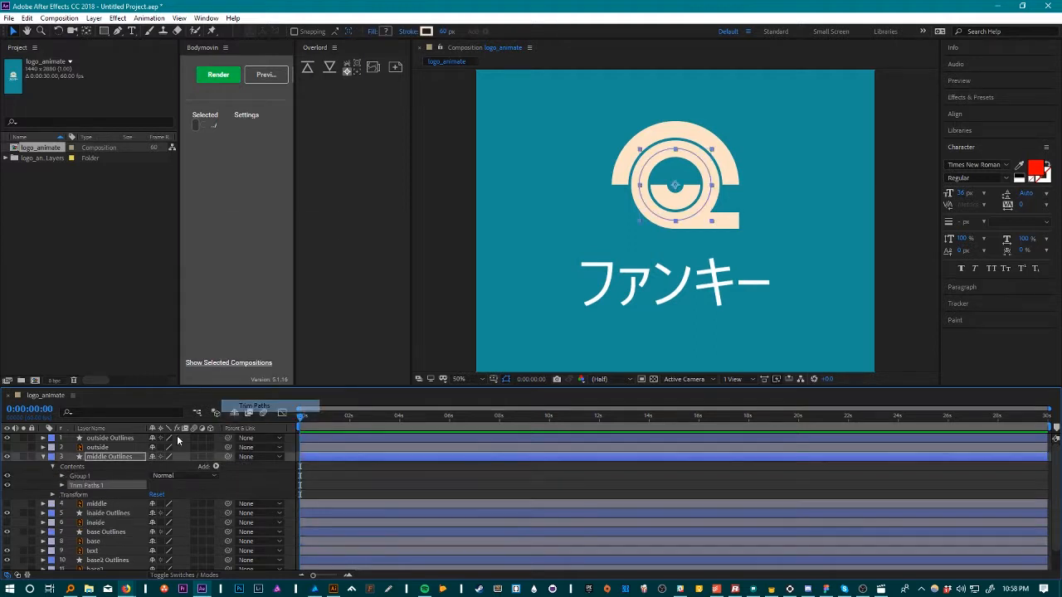
pyautogui.click(63, 485)
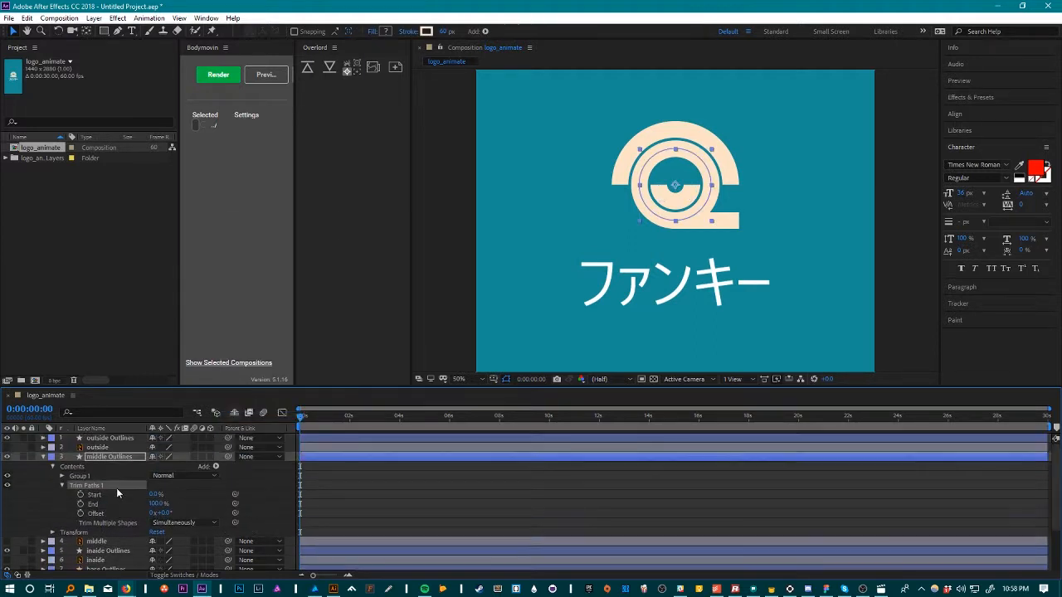
# Try out the middle Outlines trim Start and End values and set its Offset to 180°
pyautogui.moveTo(155, 495); pyautogui.dragTo(89, 495)
pyautogui.moveTo(139, 495)
pyautogui.mouseDown()
pyautogui.moveTo(85, 485)
pyautogui.moveTo(144, 493)
pyautogui.moveTo(43, 511)
pyautogui.mouseUp()
pyautogui.moveTo(157, 504)
pyautogui.mouseDown()
pyautogui.moveTo(81, 495)
pyautogui.moveTo(210, 515)
pyautogui.mouseUp()
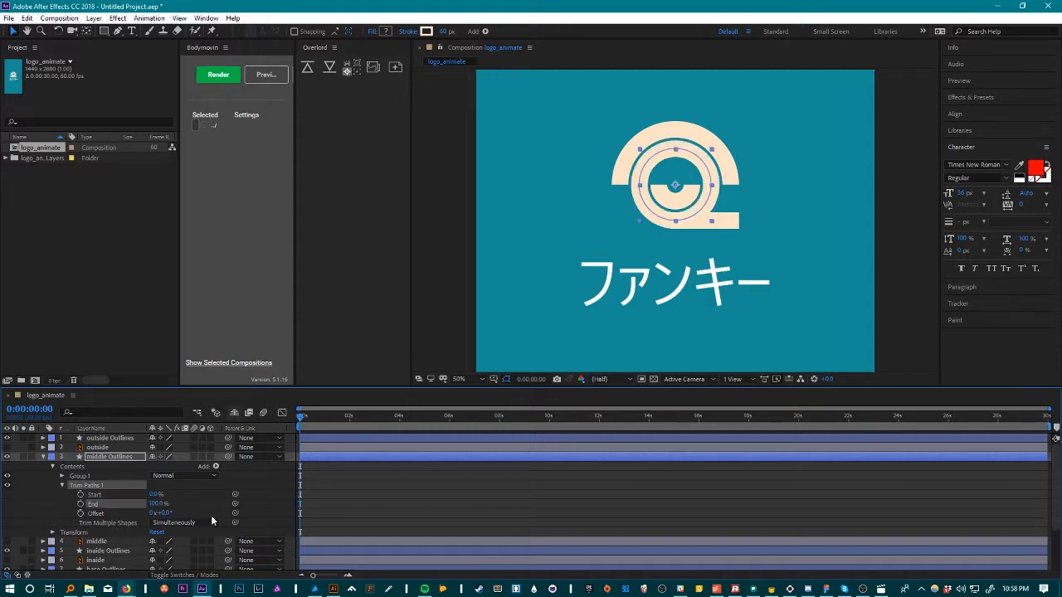
pyautogui.click(166, 514)
pyautogui.write('180')
pyautogui.press('Return')
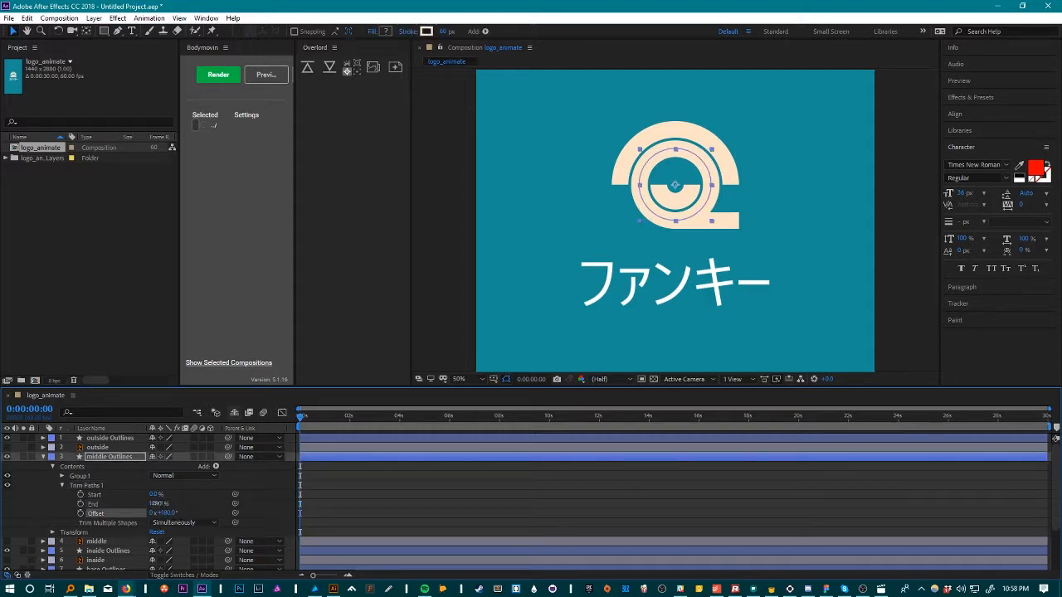
pyautogui.moveTo(159, 504)
pyautogui.mouseDown()
pyautogui.moveTo(108, 498)
pyautogui.moveTo(176, 496)
pyautogui.moveTo(23, 491)
pyautogui.mouseUp()
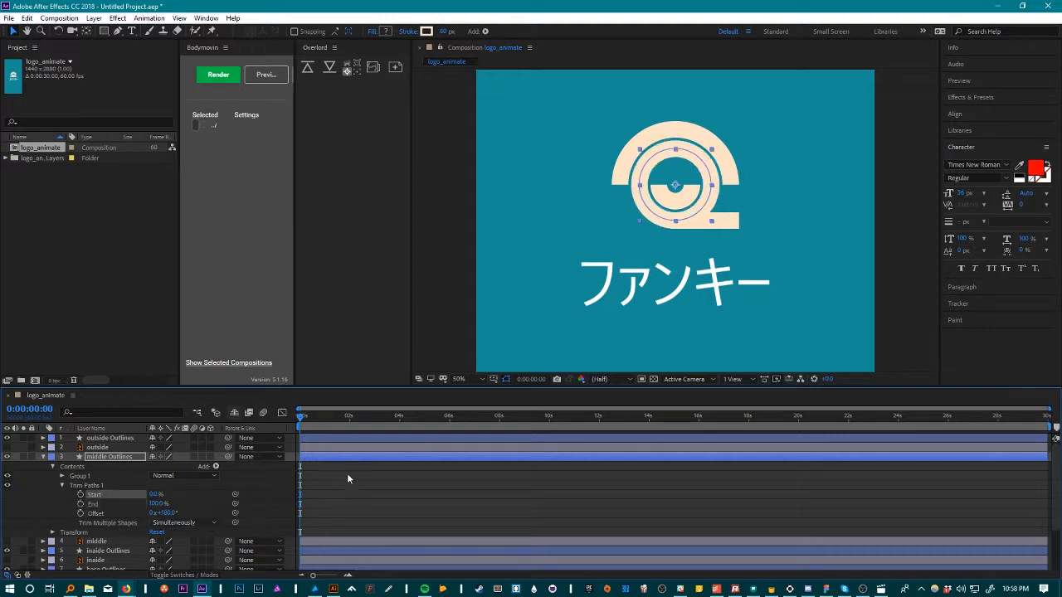
# Go to 0:00:00:50, set the middle Outlines trim Start to 100% and keyframe it there
pyautogui.click(524, 379)
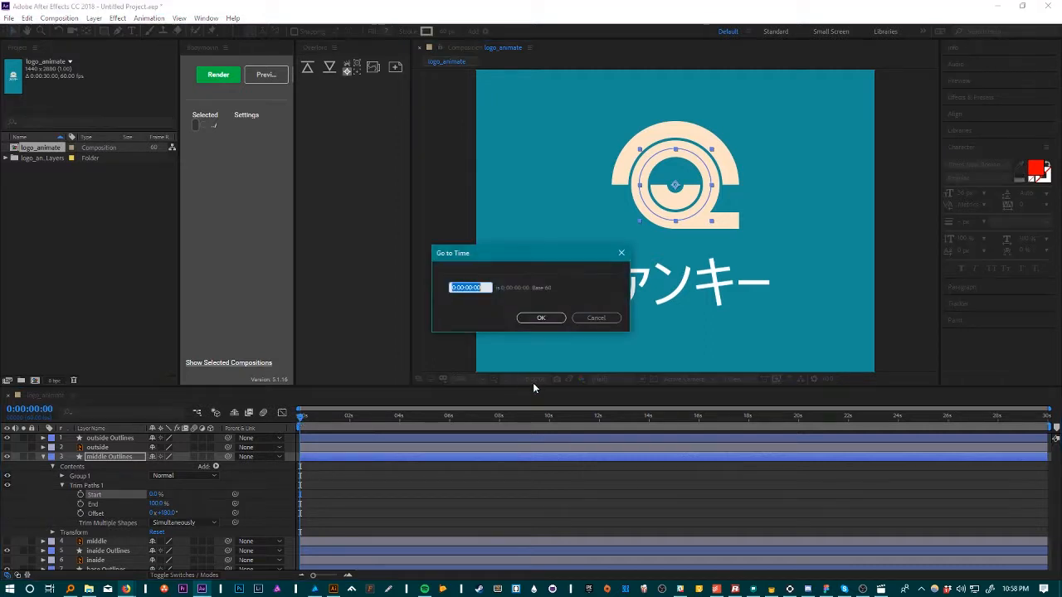
pyautogui.write('50')
pyautogui.press('Return')
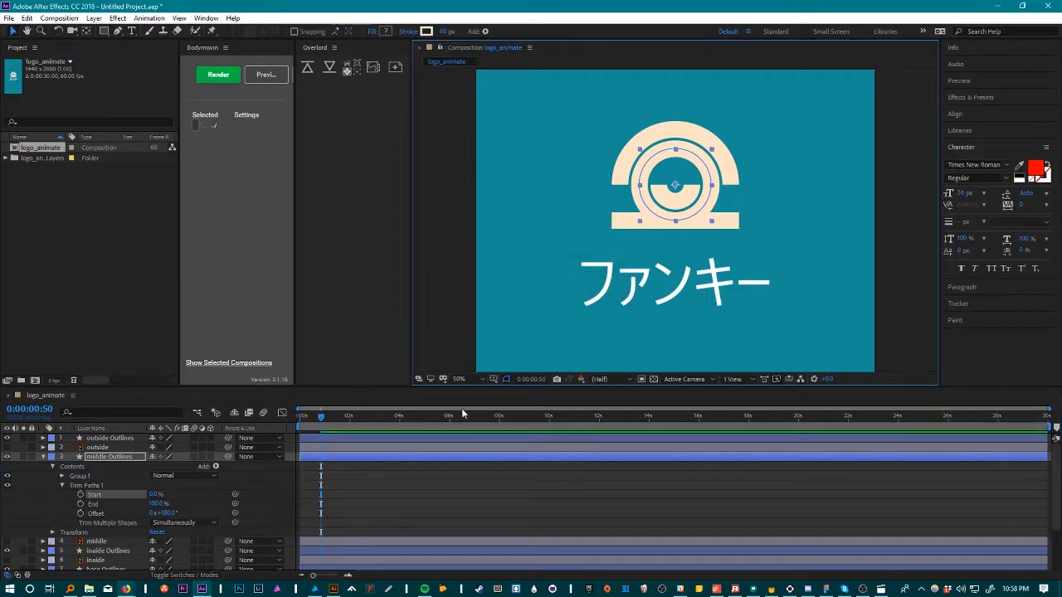
pyautogui.moveTo(156, 504)
pyautogui.mouseDown()
pyautogui.moveTo(129, 500)
pyautogui.moveTo(199, 510)
pyautogui.moveTo(141, 496)
pyautogui.moveTo(207, 499)
pyautogui.mouseUp()
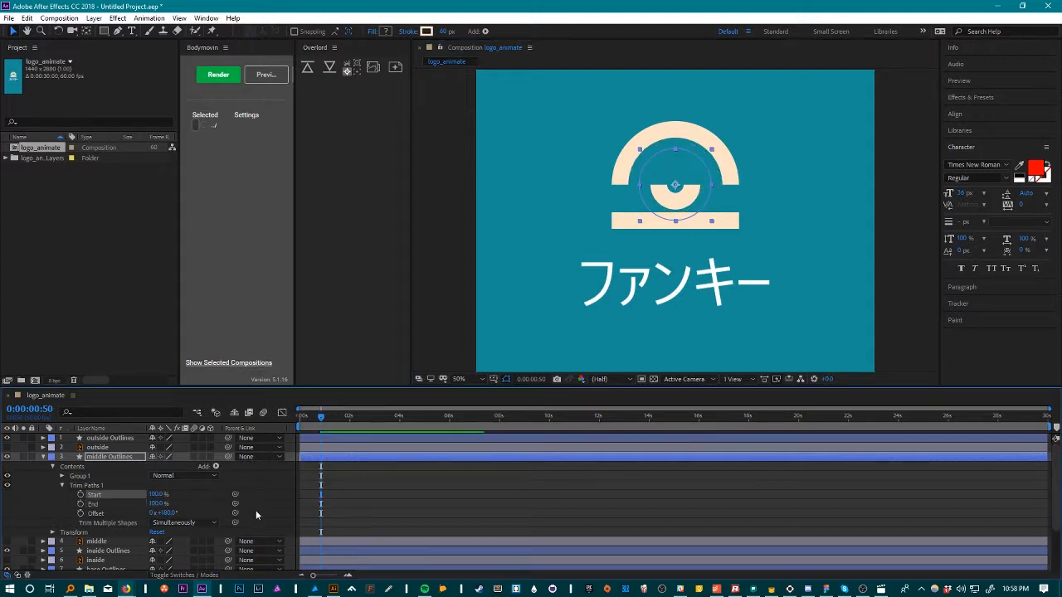
pyautogui.click(80, 495)
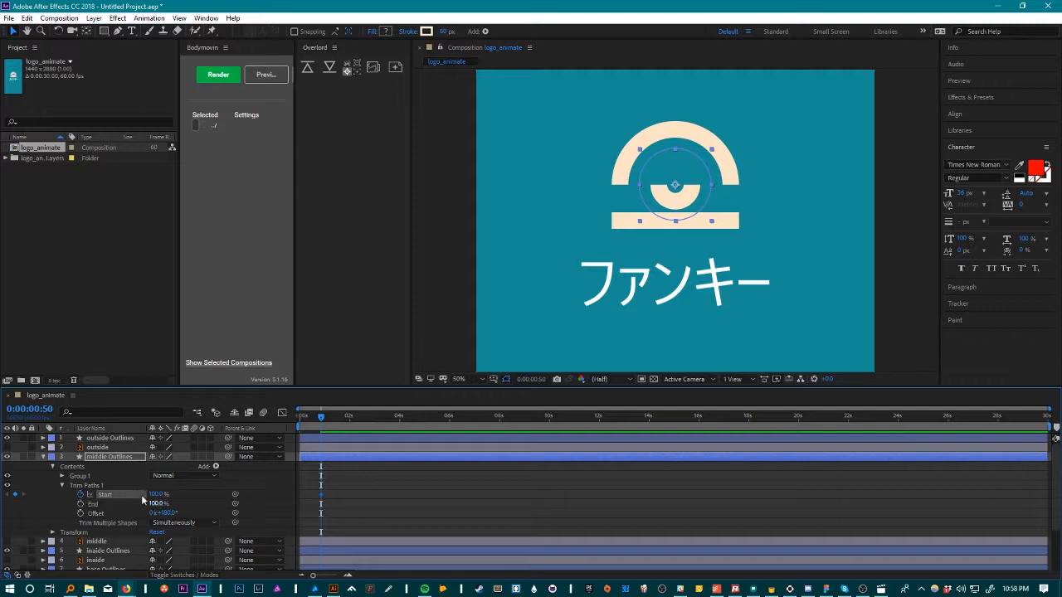
# Go to 0:00:01:50 and set the middle Outlines trim Start to 0%, keeping both Start keyframes
pyautogui.moveTo(319, 417)
pyautogui.mouseDown()
pyautogui.moveTo(370, 419)
pyautogui.moveTo(336, 420)
pyautogui.mouseUp()
pyautogui.click(545, 379)
pyautogui.write('1:50')
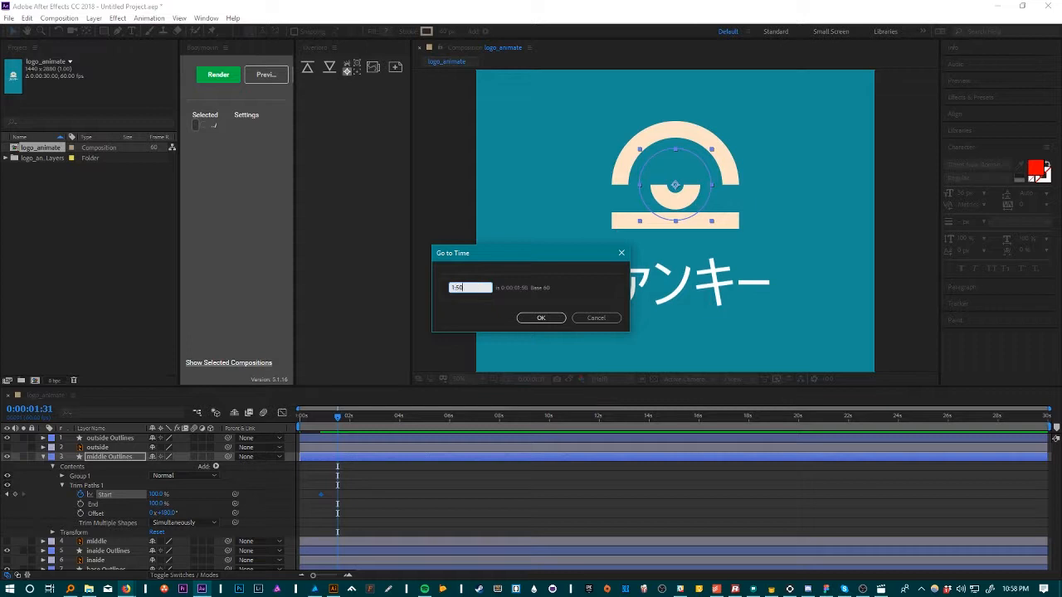
pyautogui.press('Return')
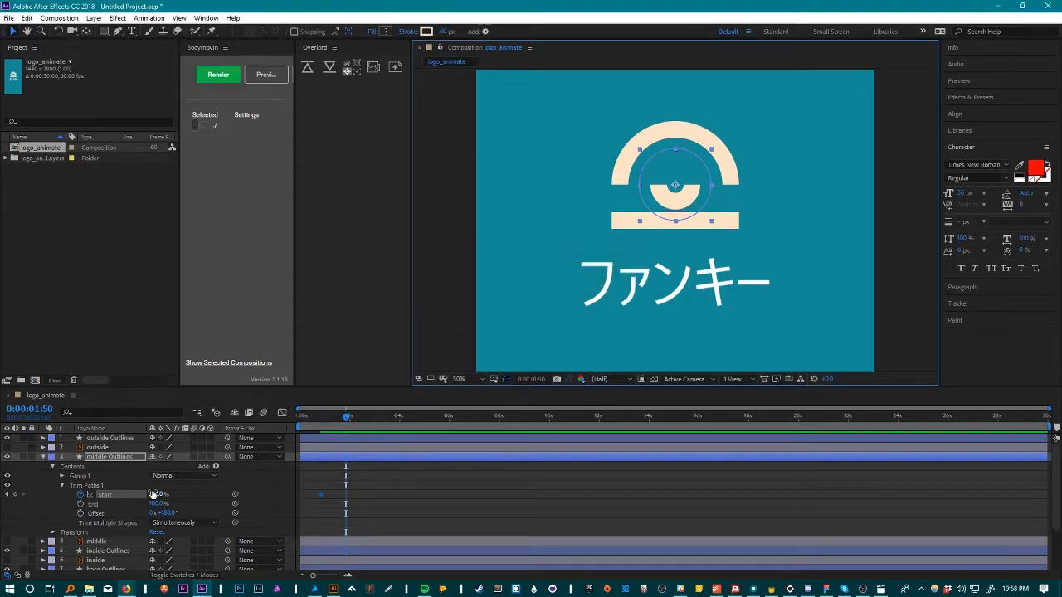
pyautogui.moveTo(156, 494); pyautogui.dragTo(77, 489)
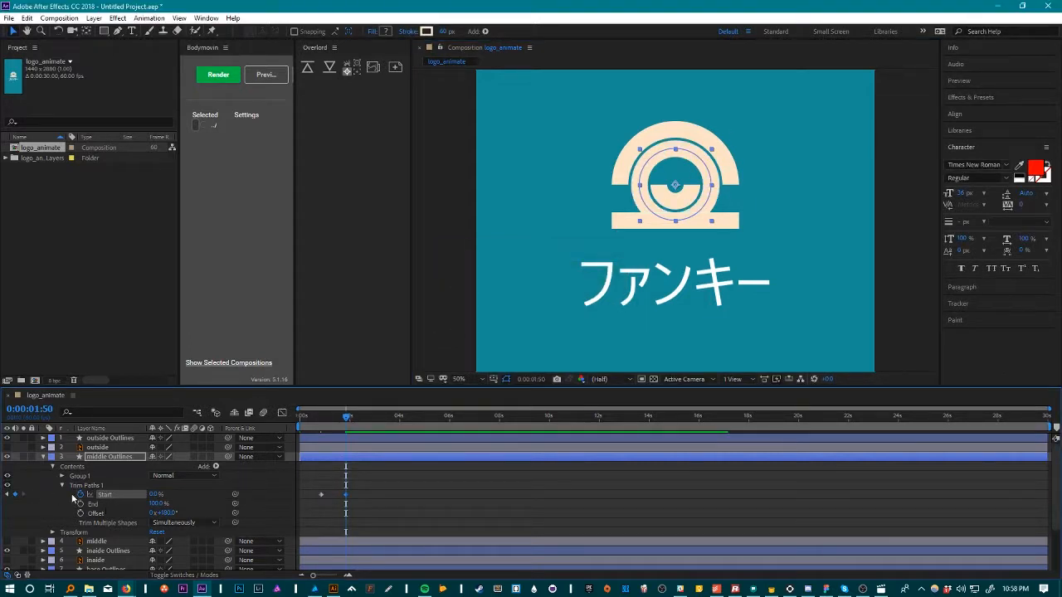
pyautogui.click(80, 496)
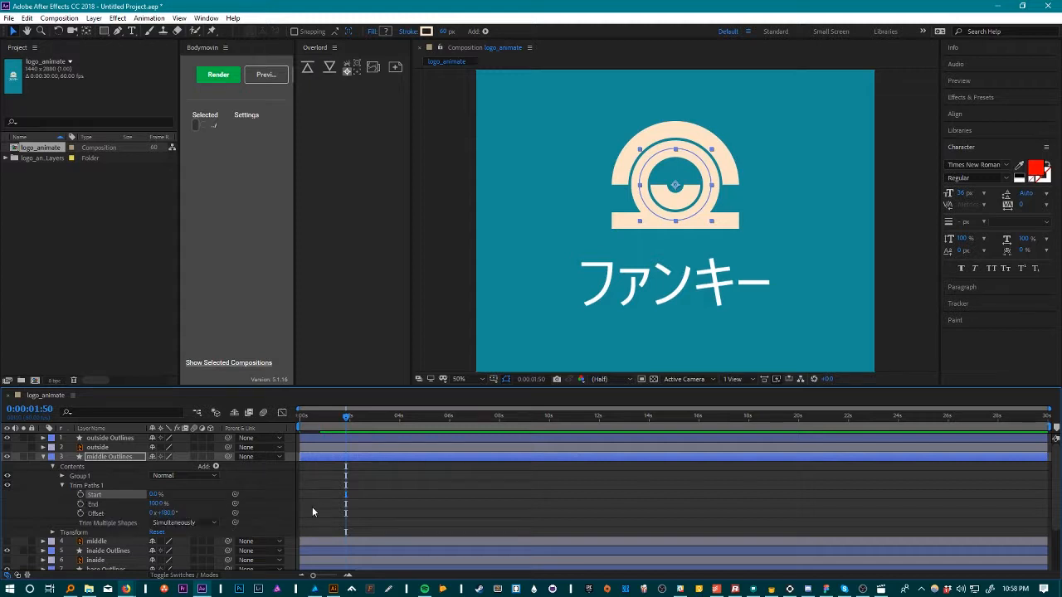
pyautogui.hotkey('ctrl', 'z')
# Review the middle circle's reveal from the start of the timeline and collapse the middle Outlines layer
pyautogui.moveTo(344, 420); pyautogui.dragTo(256, 420)
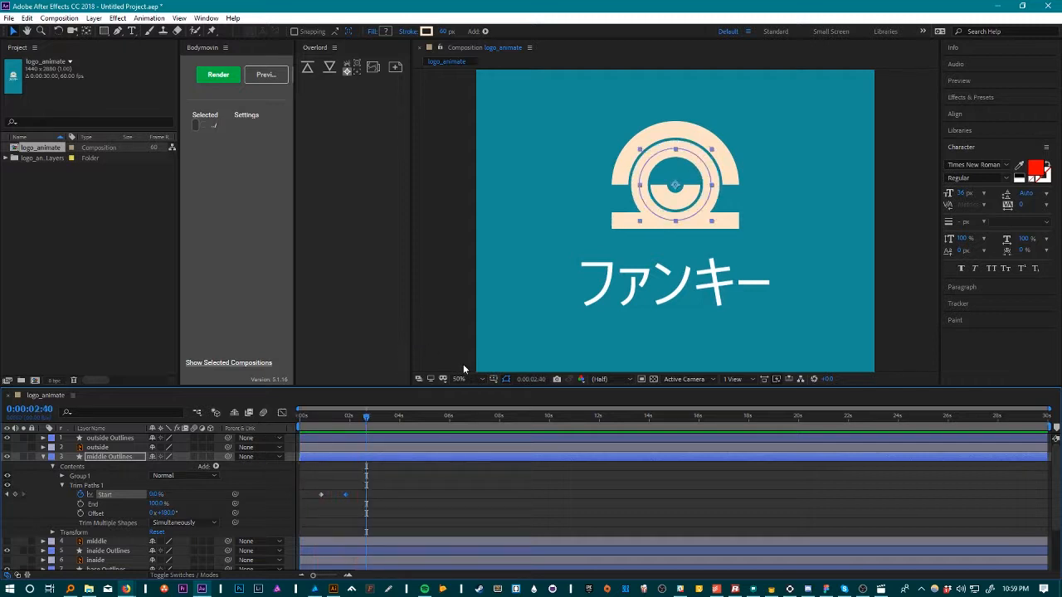
pyautogui.press('space')
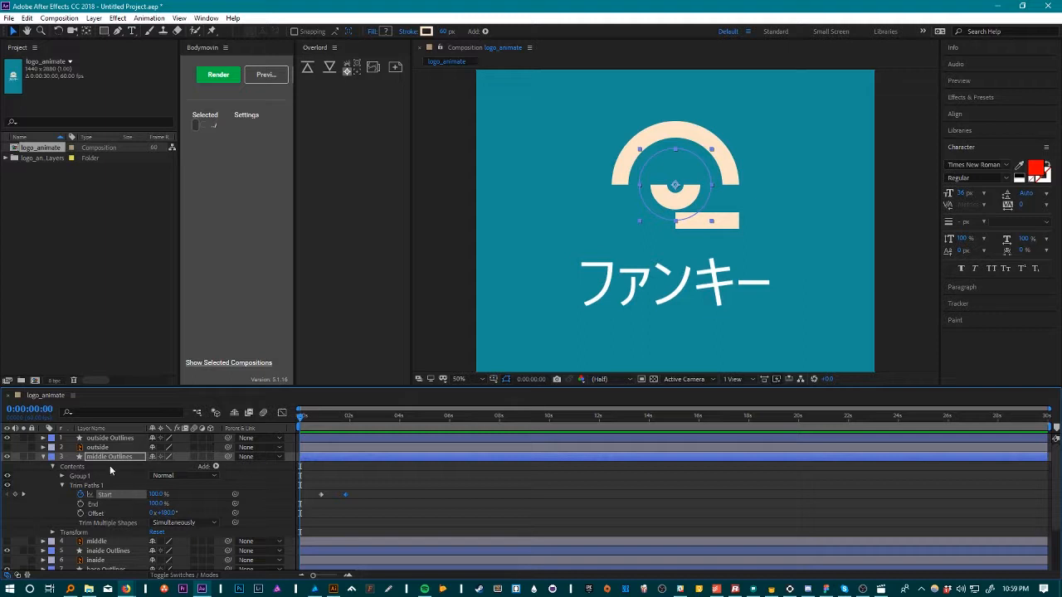
pyautogui.click(43, 457)
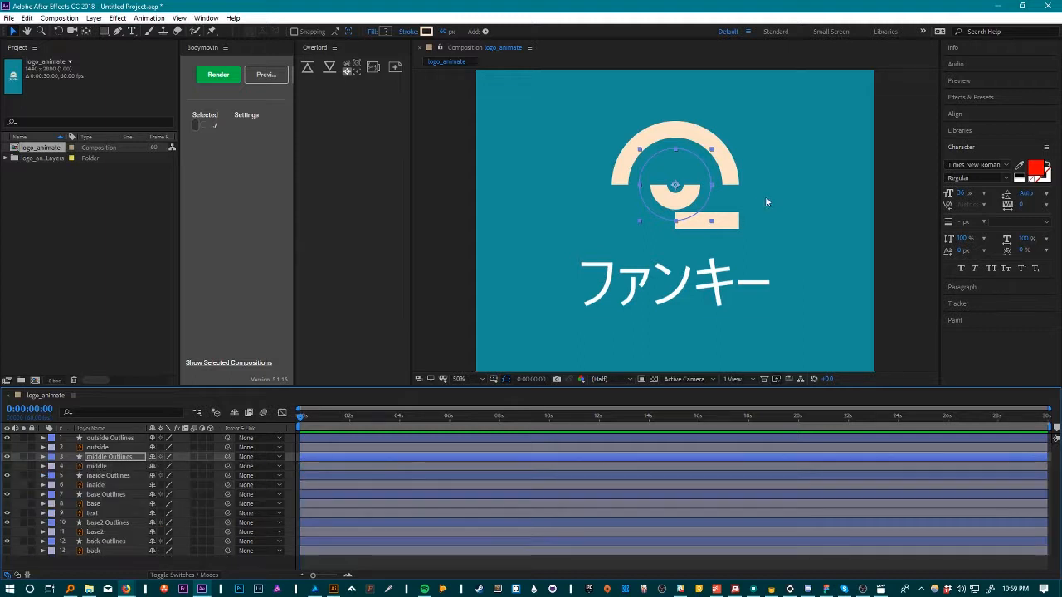
# Add Trim Paths to the base2 Outlines layer and expand its trim settings
pyautogui.click(106, 523)
pyautogui.click(44, 523)
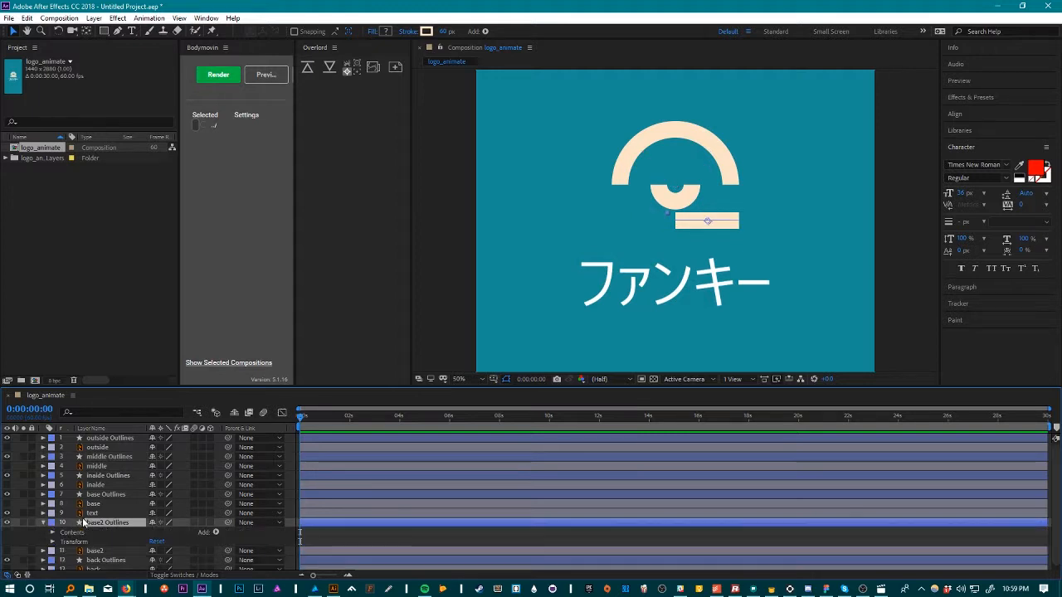
pyautogui.click(212, 527)
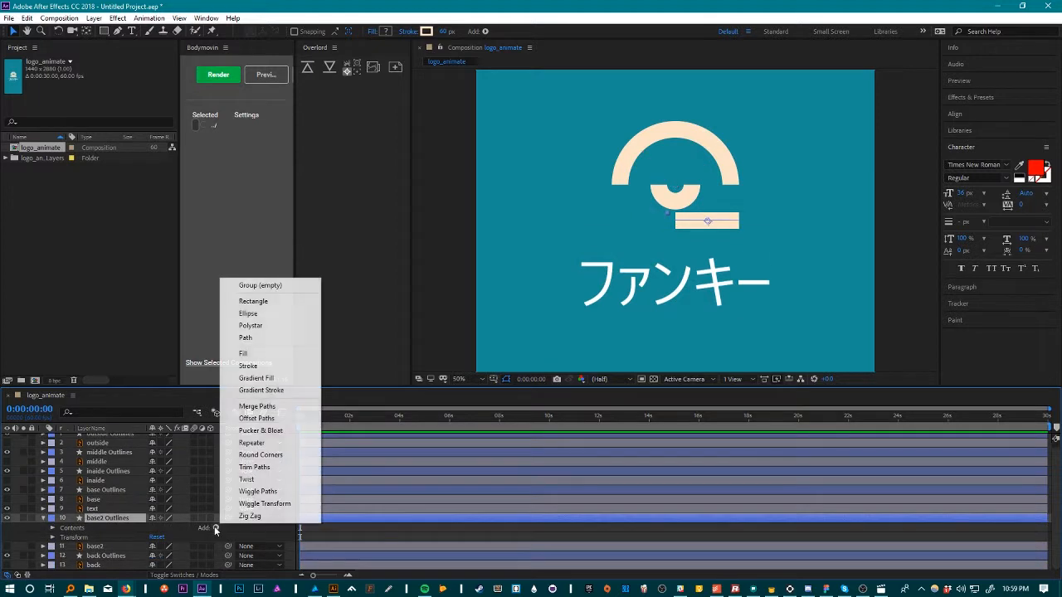
pyautogui.click(304, 469)
pyautogui.scroll(-1, 67, 527)
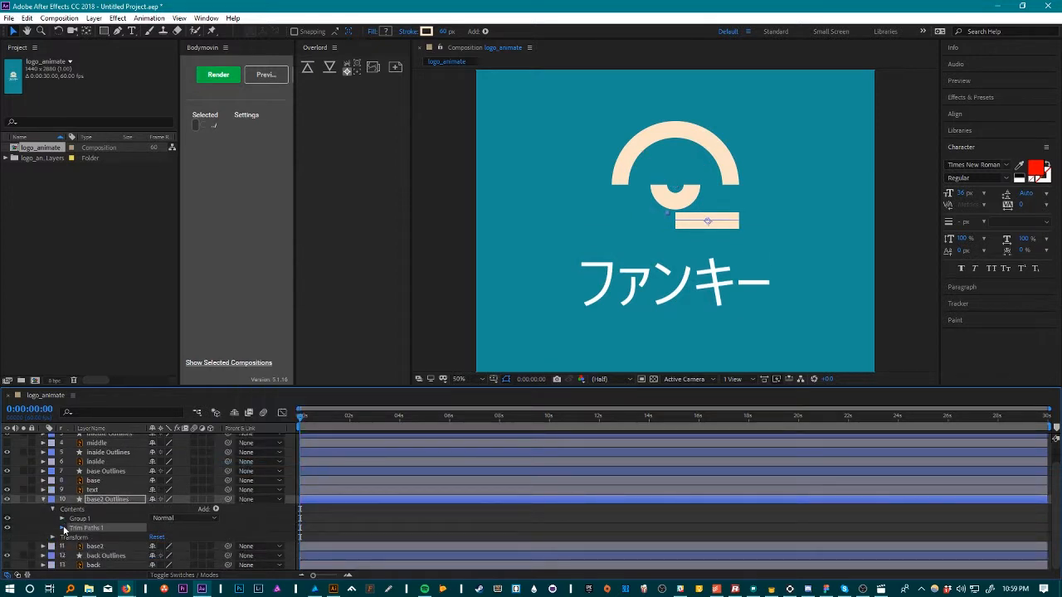
pyautogui.click(62, 528)
# Go to 0:00:01:50, set the base2 Outlines trim End to 0% and keyframe it there
pyautogui.moveTo(301, 417); pyautogui.dragTo(346, 427)
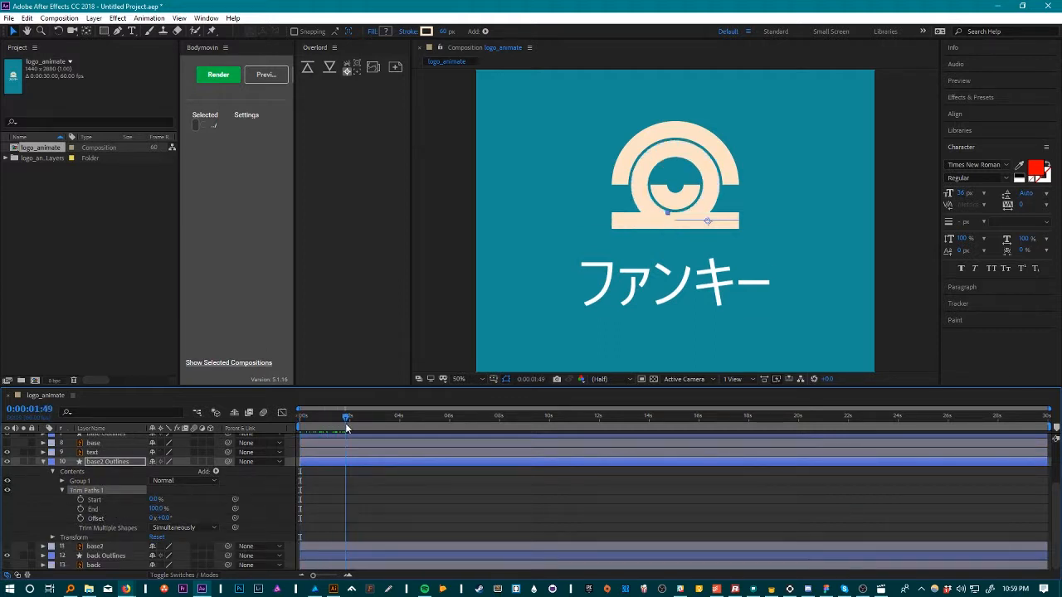
pyautogui.click(548, 378)
pyautogui.write('1')
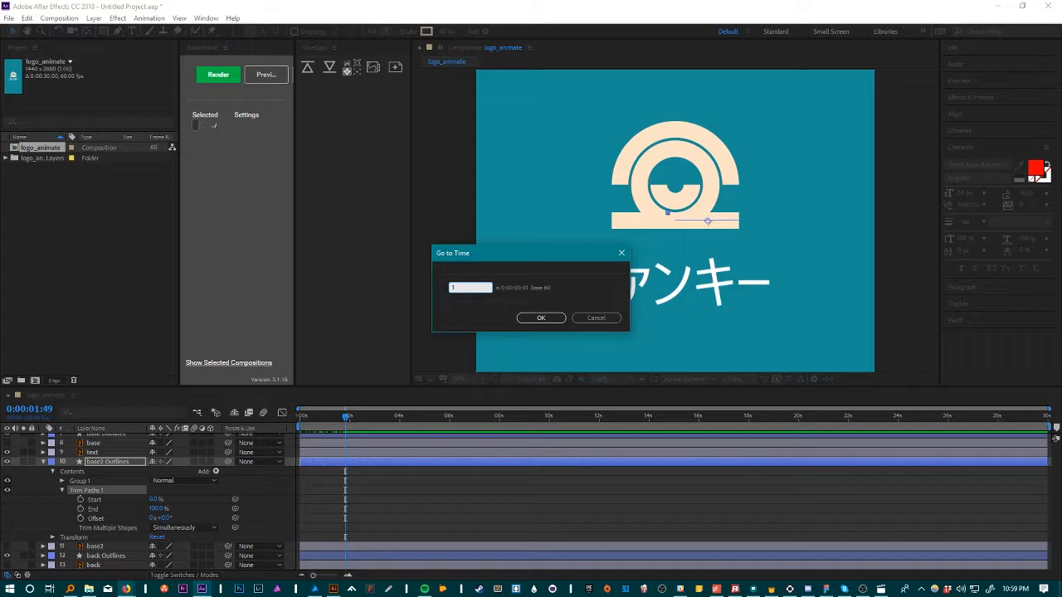
pyautogui.write(':50')
pyautogui.press('Return')
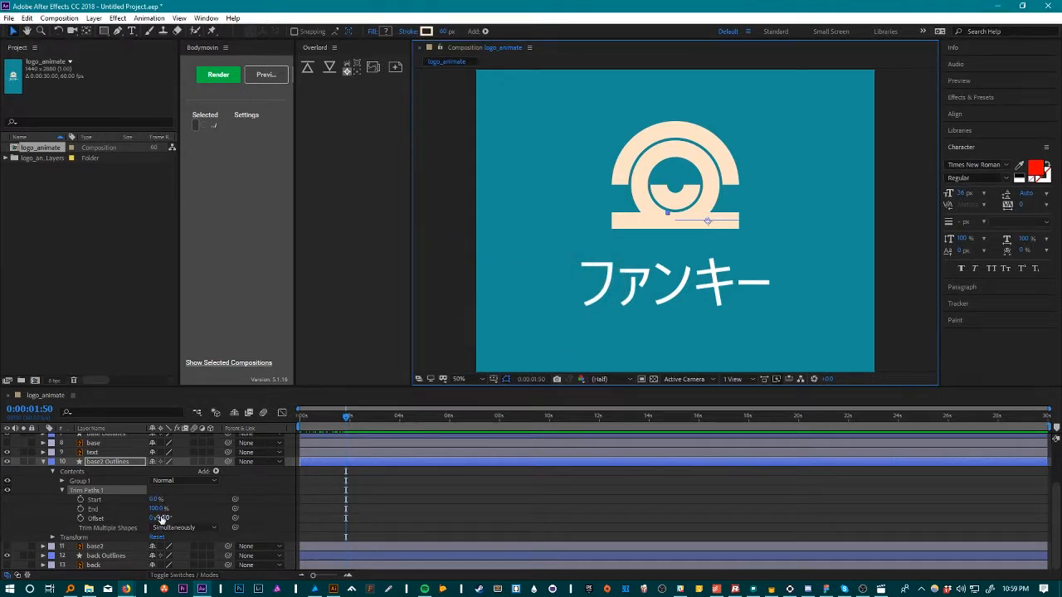
pyautogui.moveTo(157, 509)
pyautogui.mouseDown()
pyautogui.moveTo(86, 505)
pyautogui.moveTo(223, 510)
pyautogui.moveTo(121, 509)
pyautogui.mouseUp()
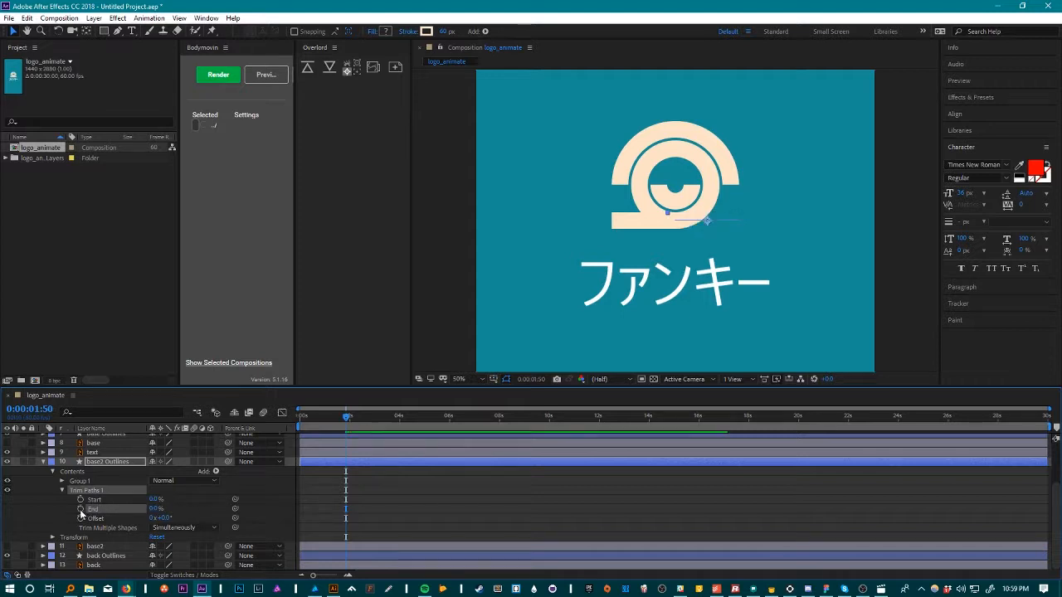
pyautogui.click(80, 509)
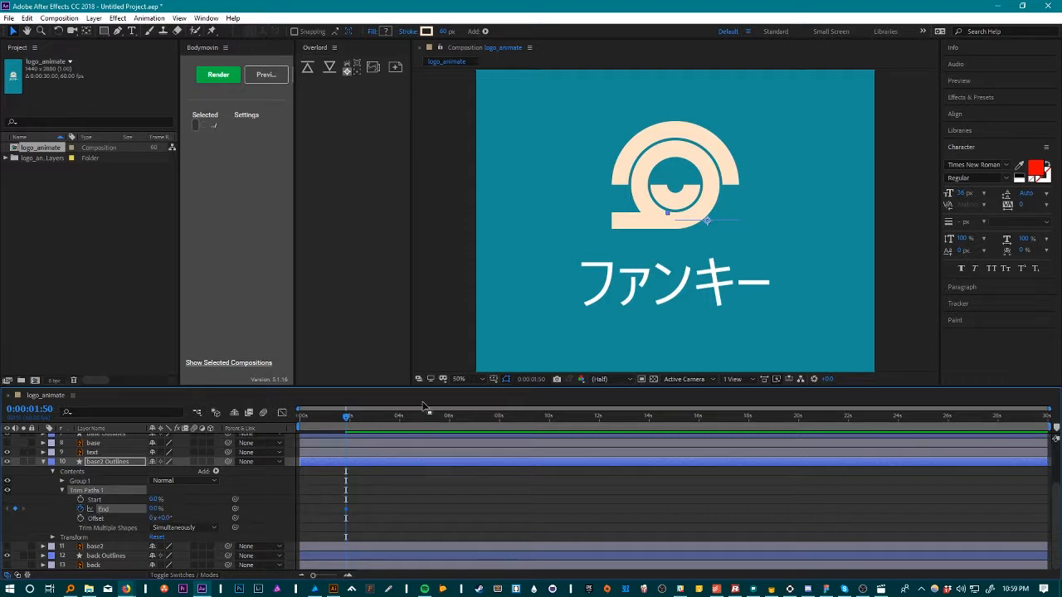
# Go to 0:00:02:00 and set the base2 Outlines trim End to 100% there
pyautogui.hotkey('alt', 'shift', 'j')
pyautogui.write('2')
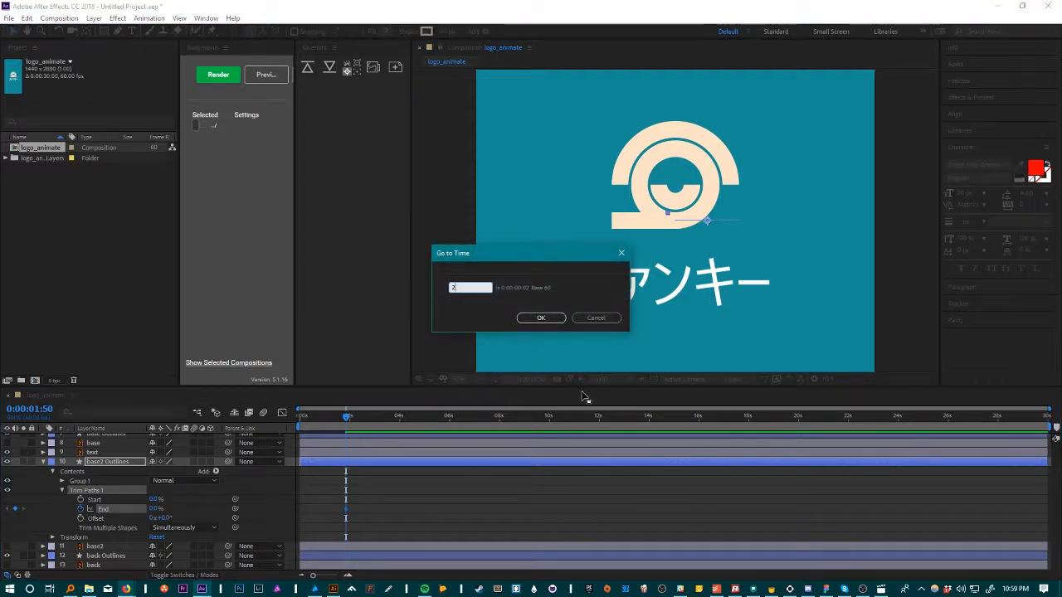
pyautogui.write(':00')
pyautogui.press('Return')
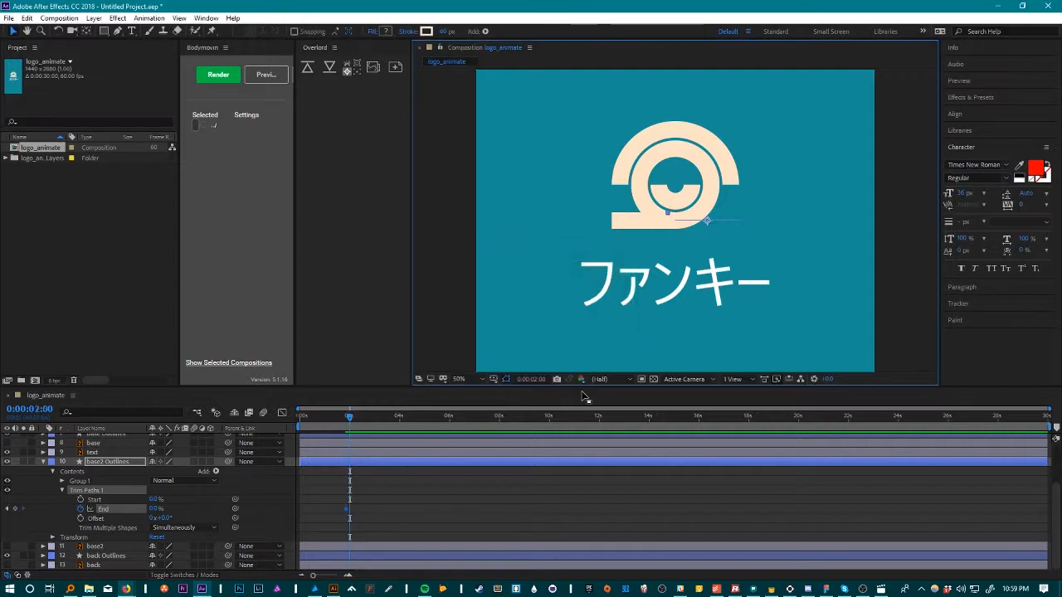
pyautogui.moveTo(149, 511); pyautogui.dragTo(390, 514)
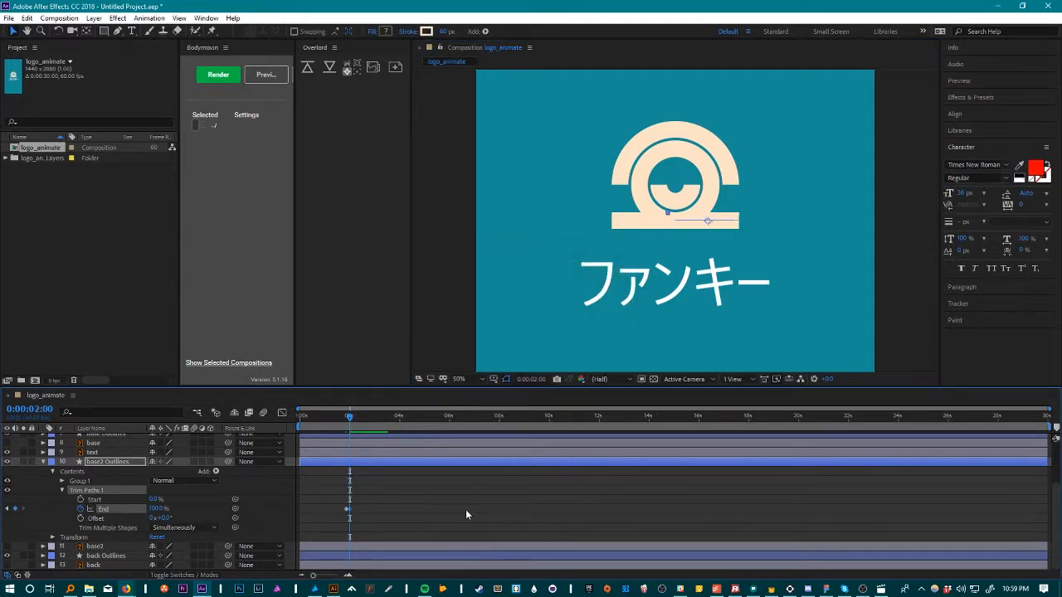
# Play back the animation from the start of the timeline and collapse the base2 Outlines layer
pyautogui.moveTo(349, 417); pyautogui.dragTo(239, 414)
pyautogui.click(453, 317)
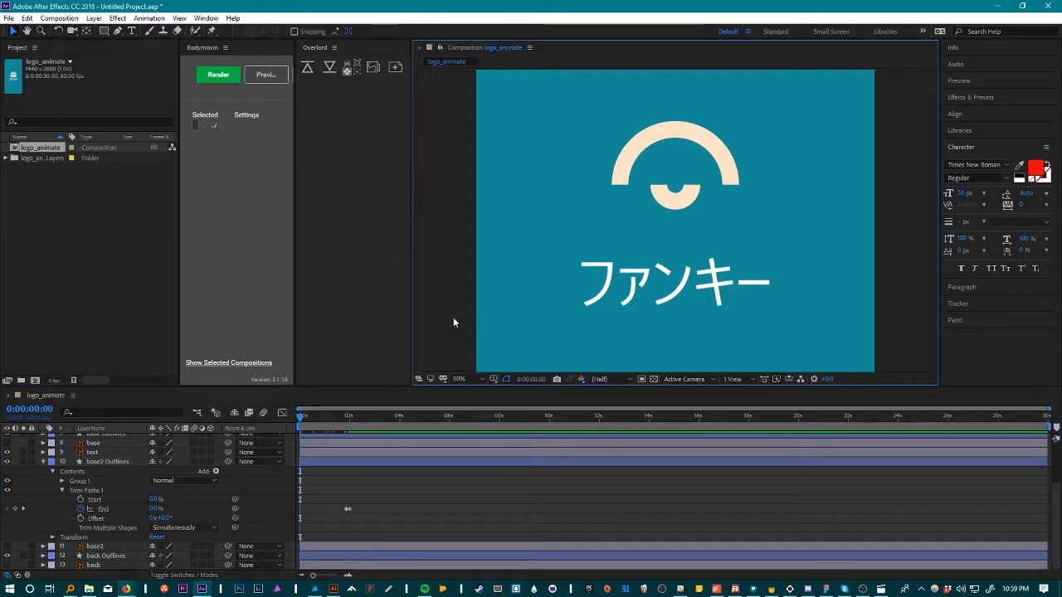
pyautogui.press('space')
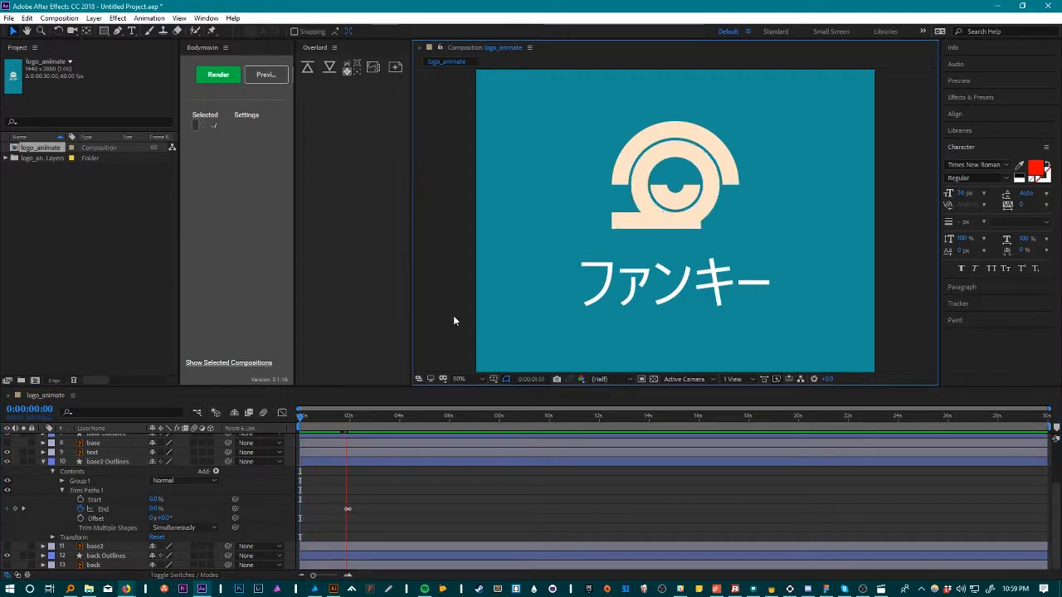
pyautogui.press('space')
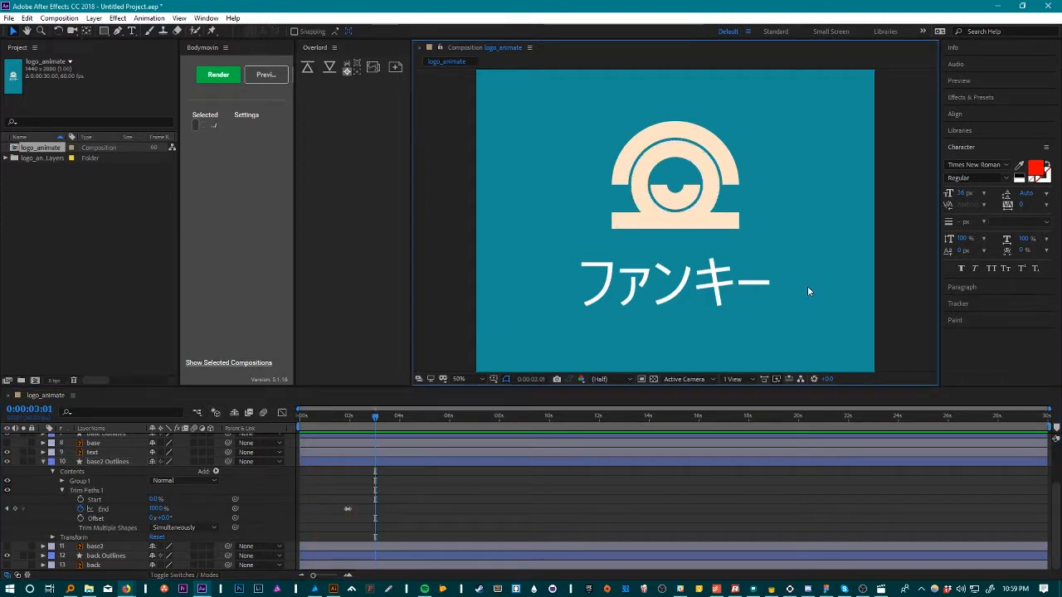
pyautogui.scroll(5, 324, 452)
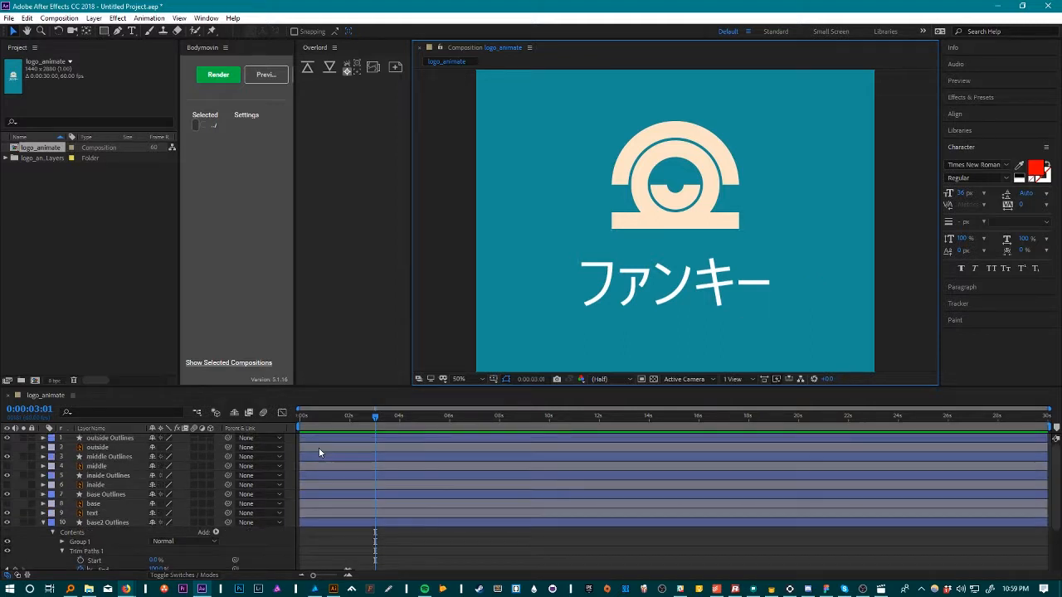
pyautogui.scroll(-5, 319, 447)
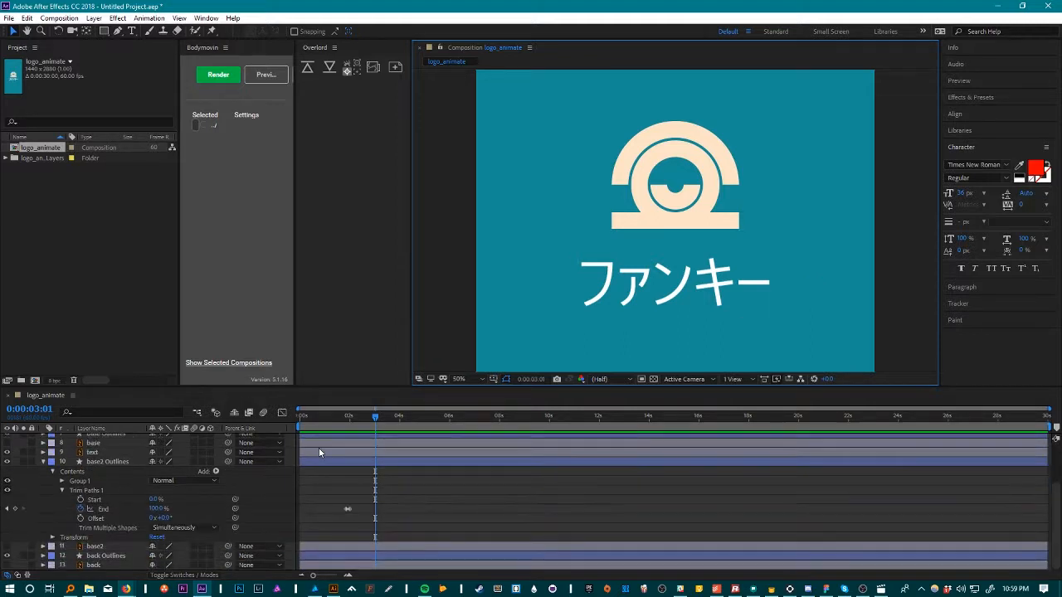
pyautogui.click(43, 462)
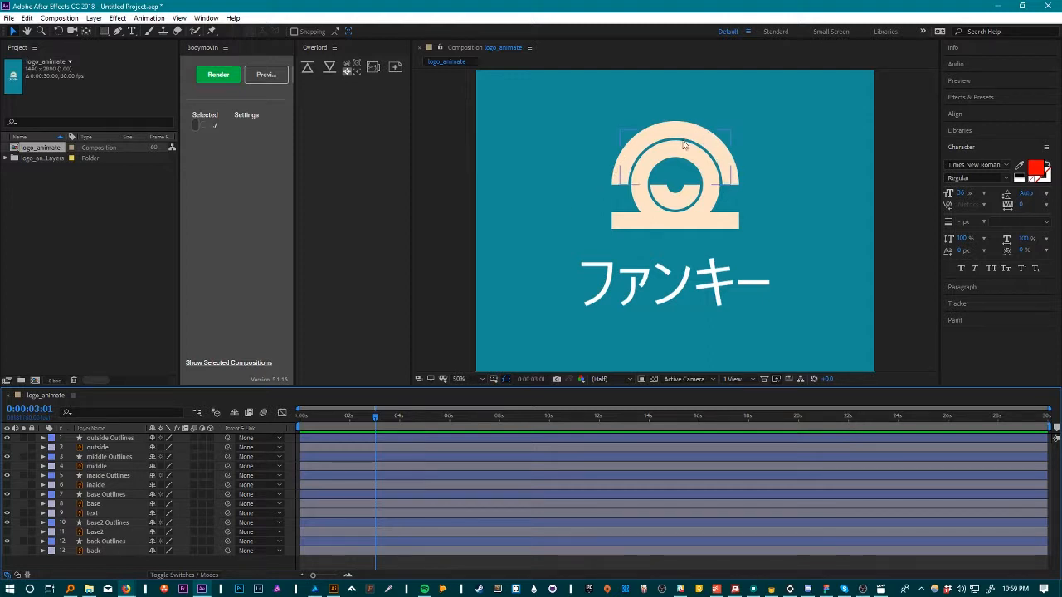
# Expand the outside Outlines layer, test its trim End value and scrub back to the start of the timeline
pyautogui.click(43, 438)
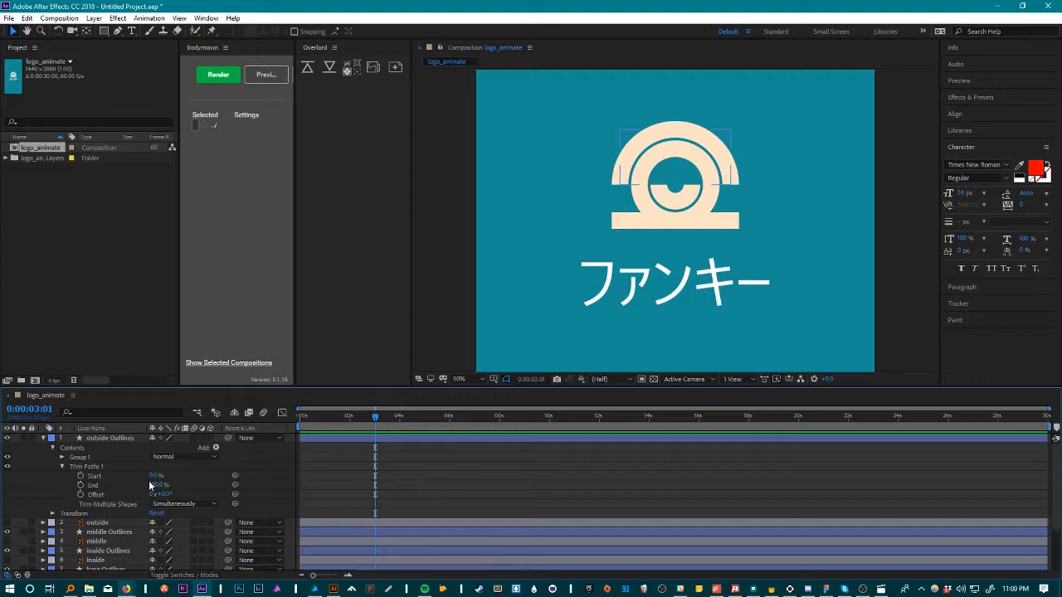
pyautogui.moveTo(158, 485)
pyautogui.mouseDown()
pyautogui.moveTo(79, 483)
pyautogui.moveTo(141, 487)
pyautogui.mouseUp()
pyautogui.moveTo(238, 493); pyautogui.dragTo(262, 486)
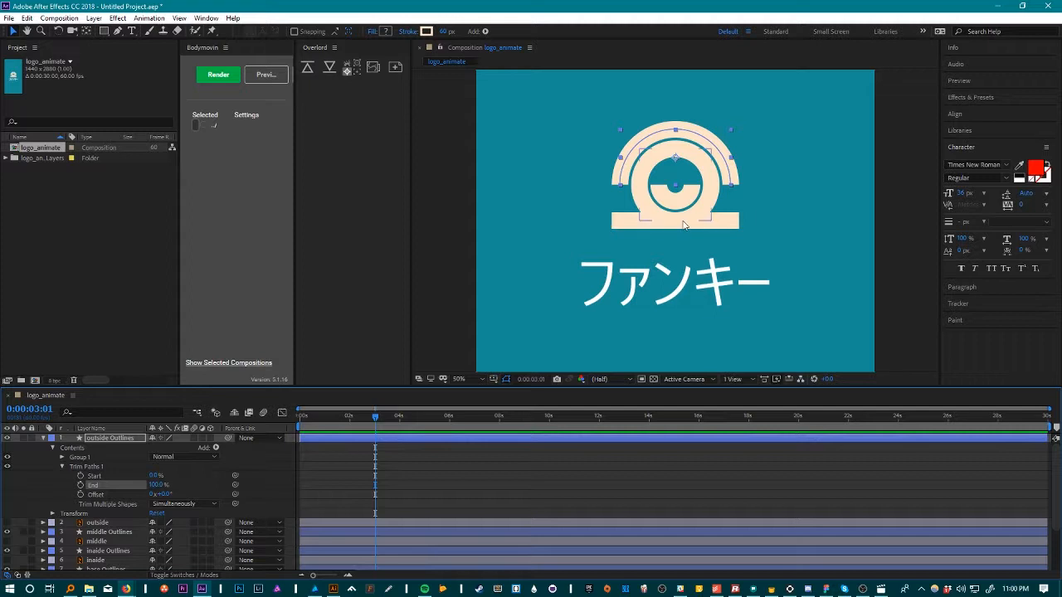
pyautogui.moveTo(332, 417)
pyautogui.mouseDown()
pyautogui.moveTo(303, 419)
pyautogui.moveTo(319, 420)
pyautogui.mouseUp()
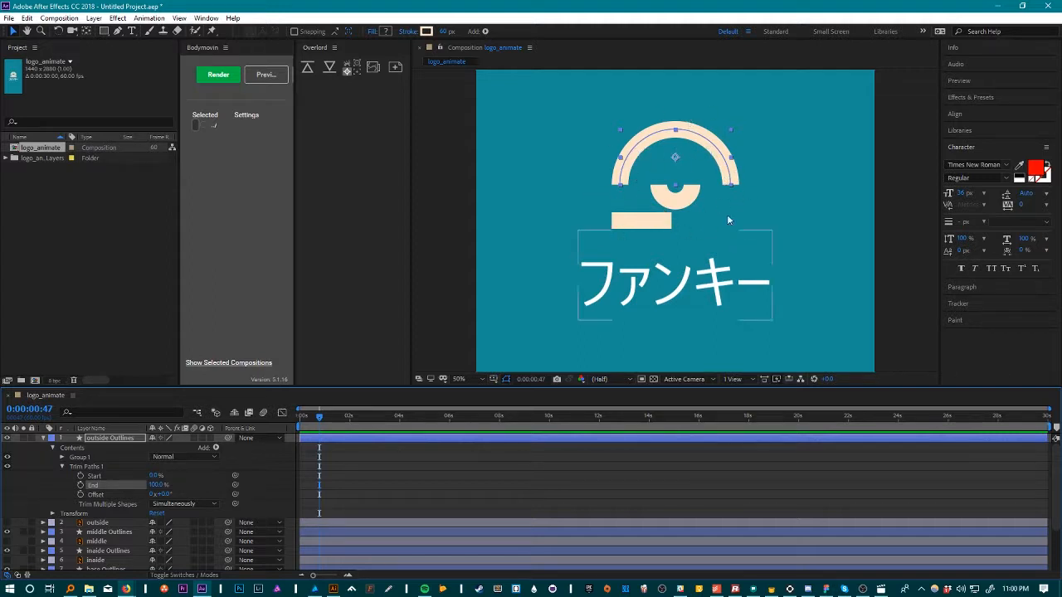
pyautogui.moveTo(322, 421); pyautogui.dragTo(295, 417)
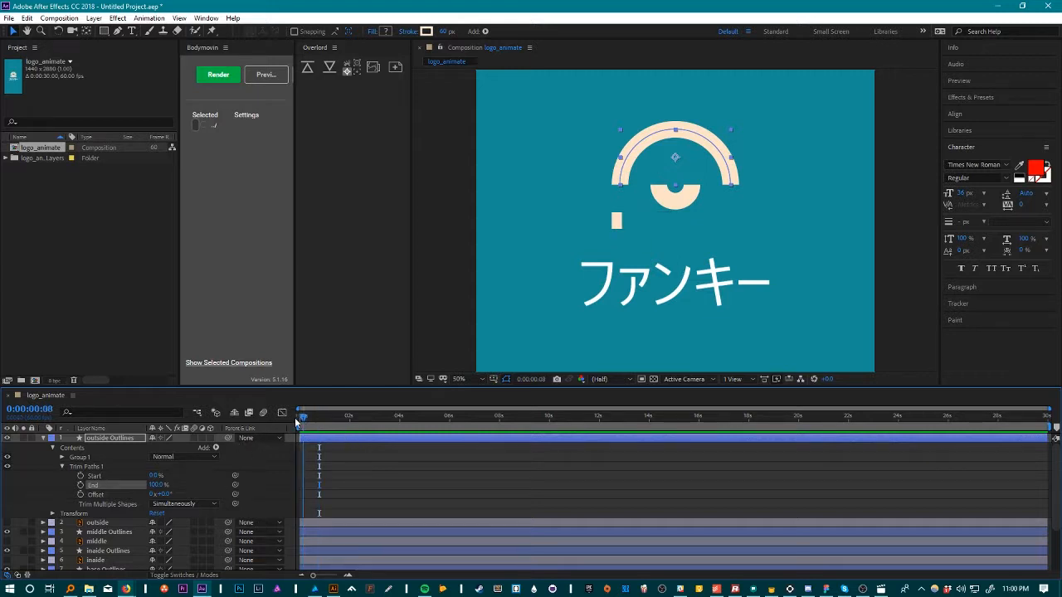
# Go to 0:00:00:50, set the outside Outlines trim End to 0% and keyframe it there
pyautogui.click(530, 379)
pyautogui.write('50')
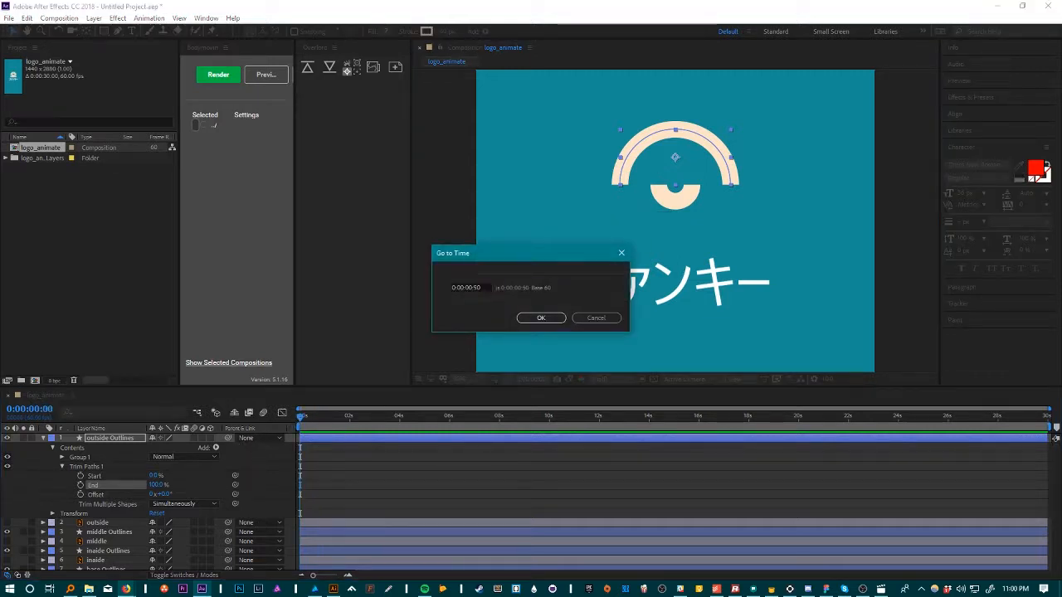
pyautogui.press('Return')
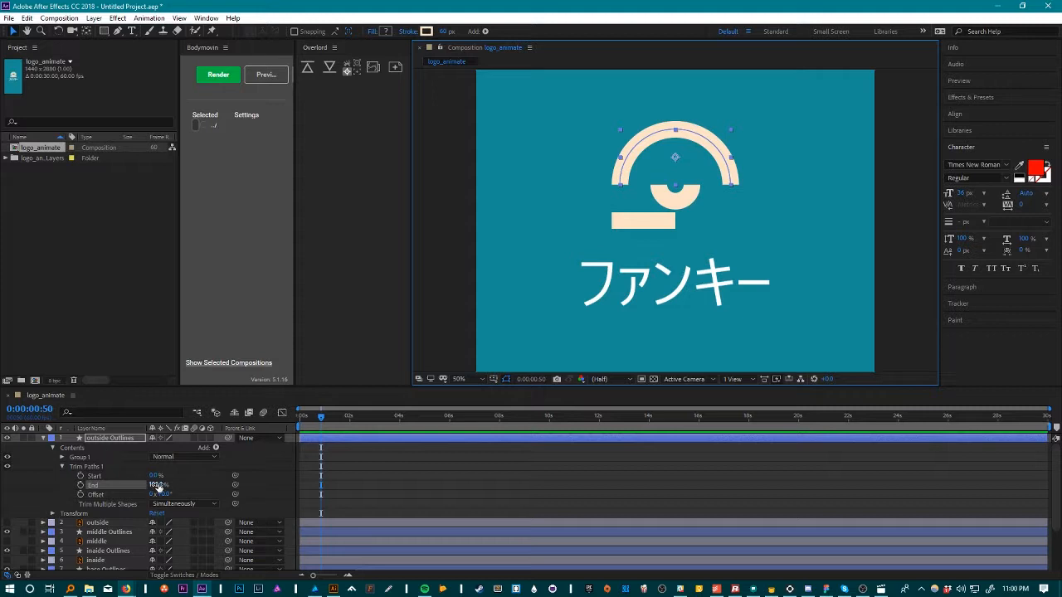
pyautogui.moveTo(155, 485); pyautogui.dragTo(5, 495)
pyautogui.click(80, 486)
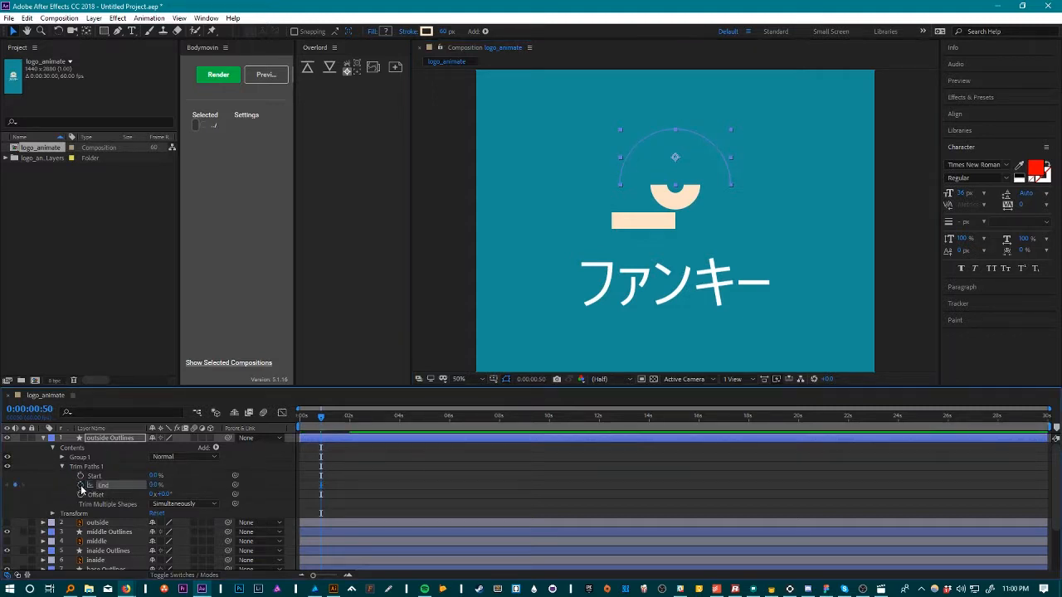
# Go to 0:00:01:00 and set the outside Outlines trim End to 100% there
pyautogui.hotkey('alt', 'shift', 'j')
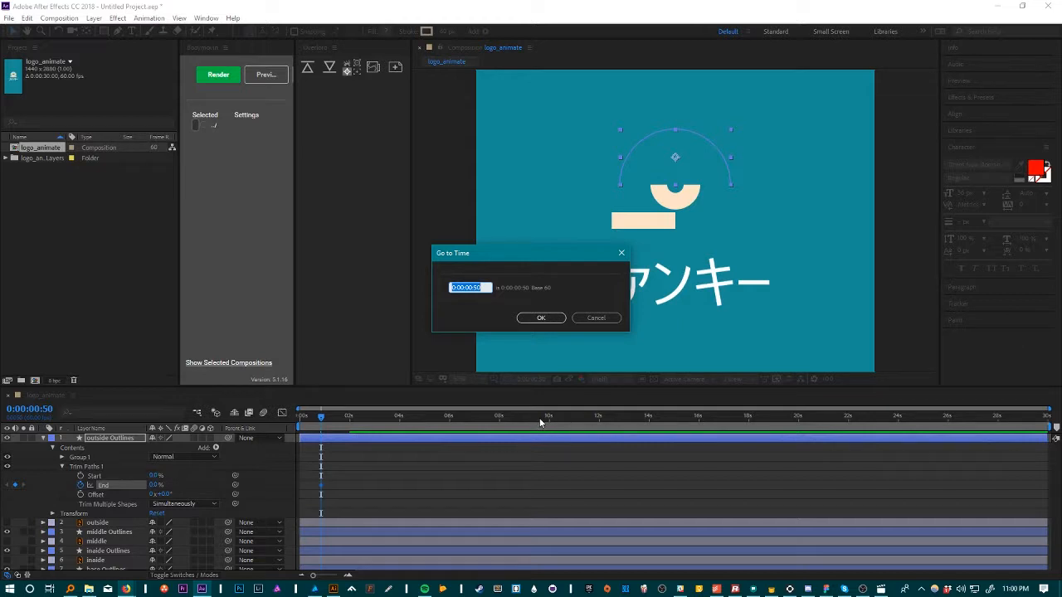
pyautogui.write('1:00')
pyautogui.press('Return')
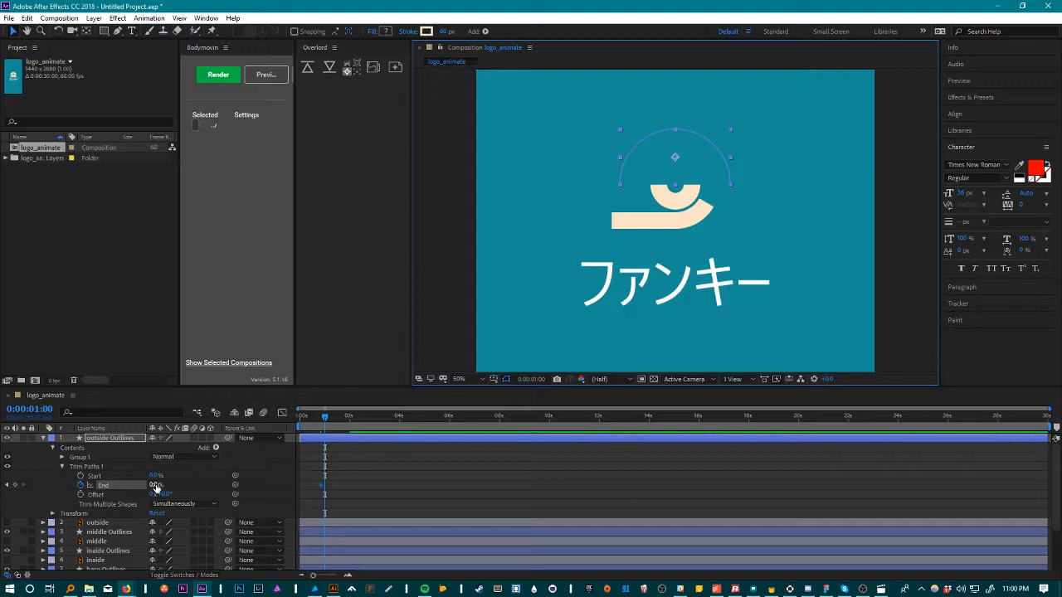
pyautogui.moveTo(155, 488); pyautogui.dragTo(472, 496)
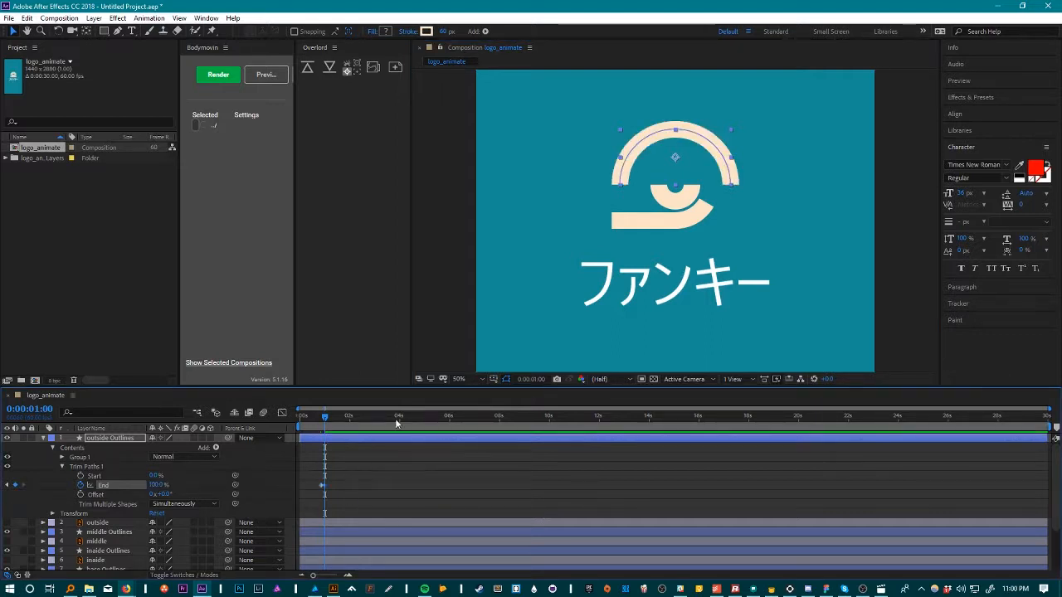
# Play back the outer arc's reveal and return to the start of the timeline
pyautogui.press('space')
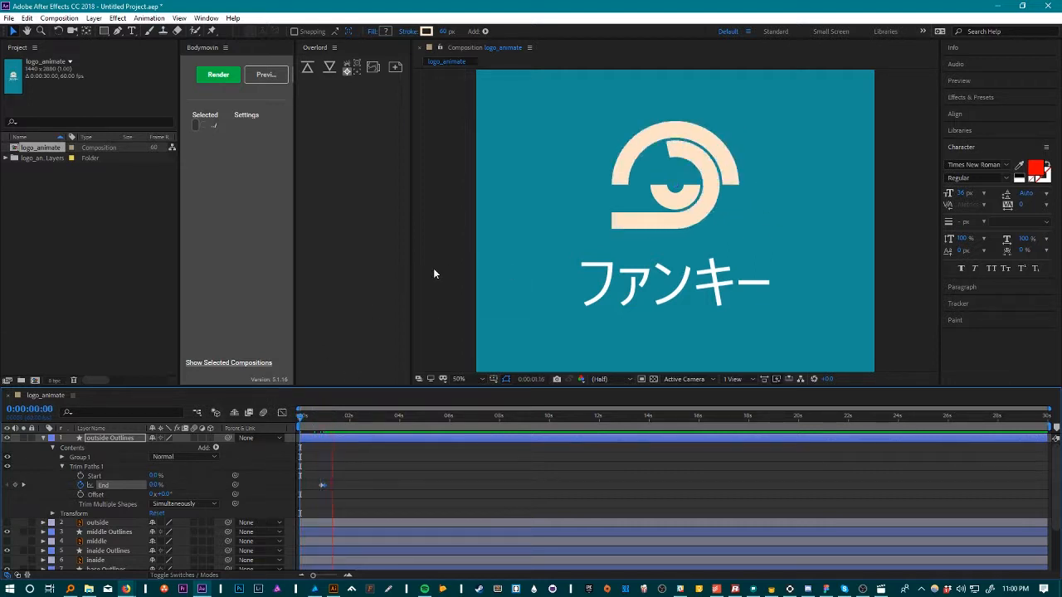
pyautogui.click(352, 420)
pyautogui.moveTo(352, 424); pyautogui.dragTo(278, 424)
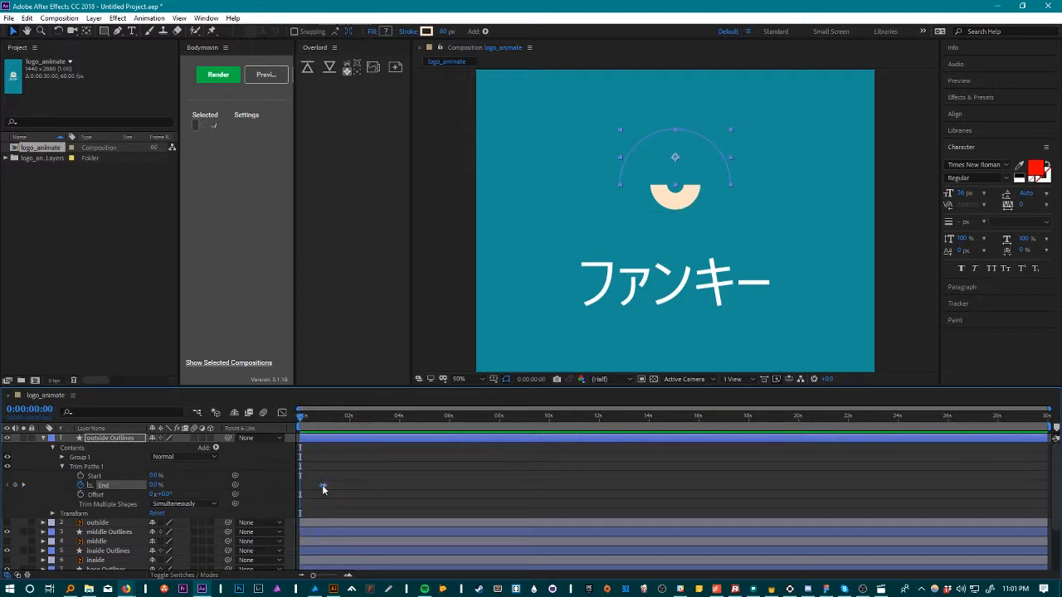
# Move the outside Outlines trim's first End keyframe to about half a second, replay the reveal and collapse the layer
pyautogui.moveTo(323, 486); pyautogui.dragTo(312, 492)
pyautogui.press('space')
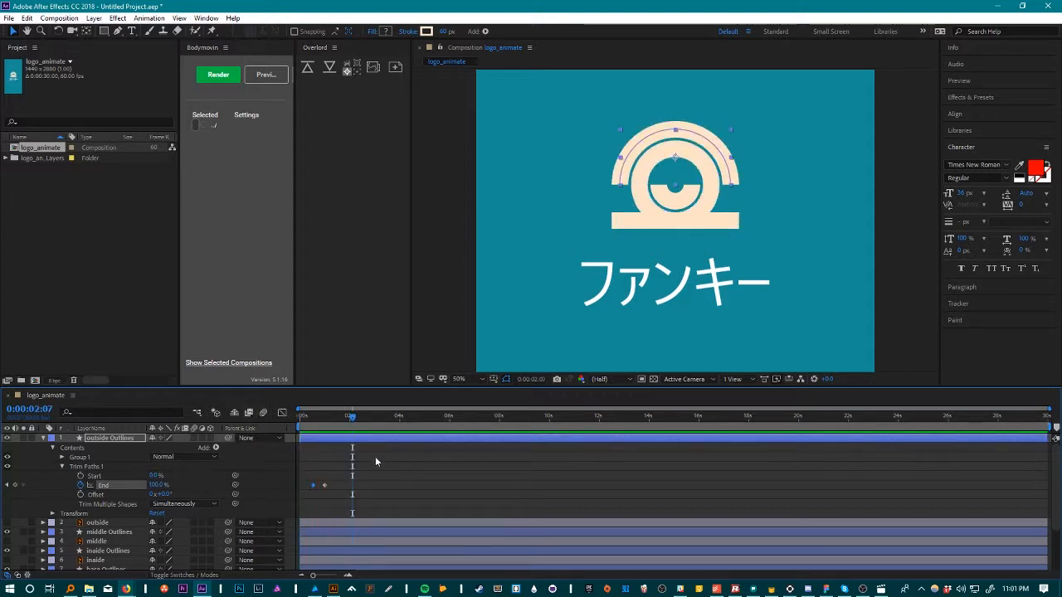
pyautogui.press('space')
pyautogui.click(314, 417)
pyautogui.moveTo(313, 418); pyautogui.dragTo(319, 430)
pyautogui.click(43, 438)
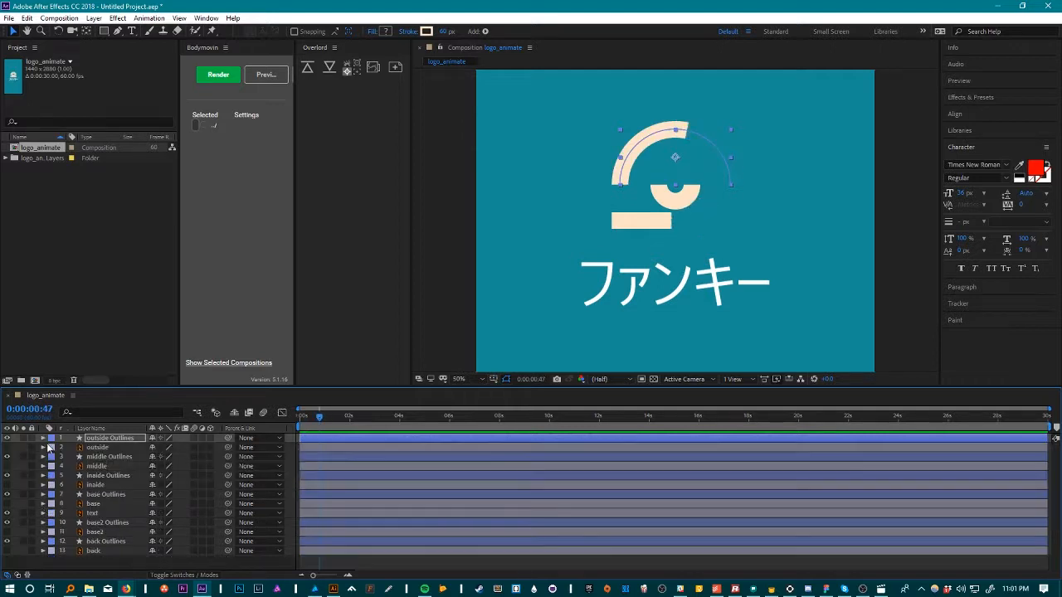
# Expand the base2 Outlines layer and move its first trim End keyframe to 0:00:01:30
pyautogui.click(43, 523)
pyautogui.scroll(-2, 47, 525)
pyautogui.click(350, 417)
pyautogui.click(344, 509)
pyautogui.moveTo(344, 509); pyautogui.dragTo(337, 510)
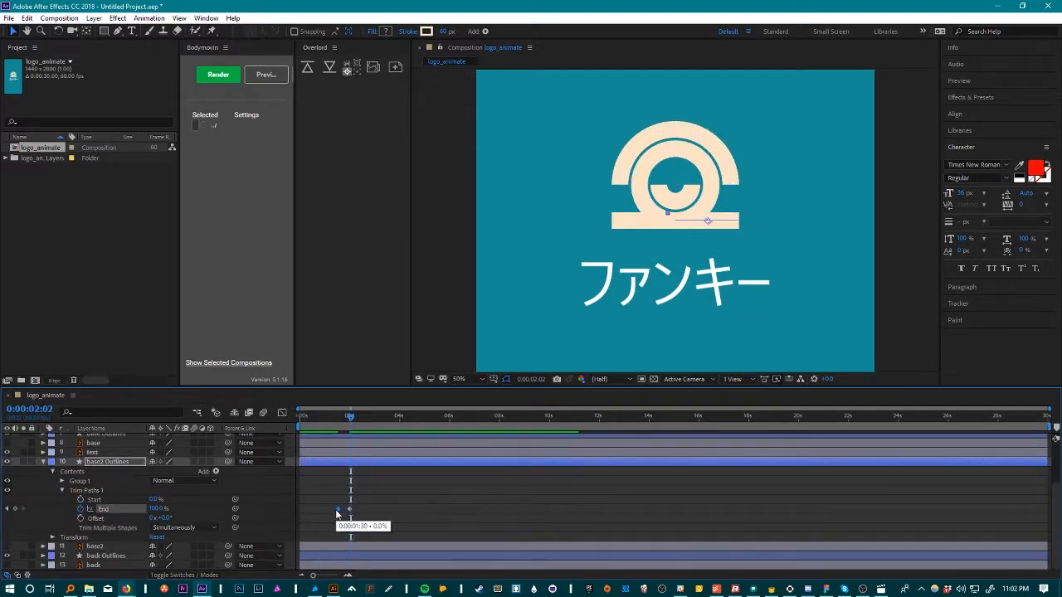
# Replay the retimed animation from the start and collapse the base2 Outlines layer
pyautogui.moveTo(350, 418); pyautogui.dragTo(285, 420)
pyautogui.press('space')
pyautogui.press('space')
pyautogui.click(43, 461)
# Move the middle Outlines trim's two Start keyframes earlier, to about half a second and about one and a half seconds
pyautogui.scroll(3, 43, 461)
pyautogui.click(44, 457)
pyautogui.doubleClick(320, 495)
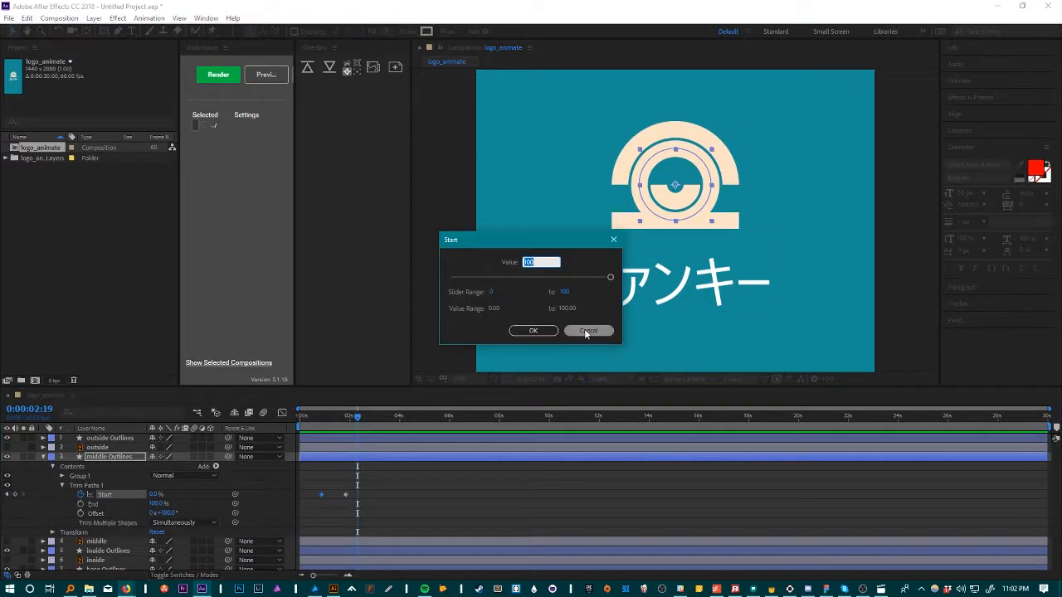
pyautogui.press('Return')
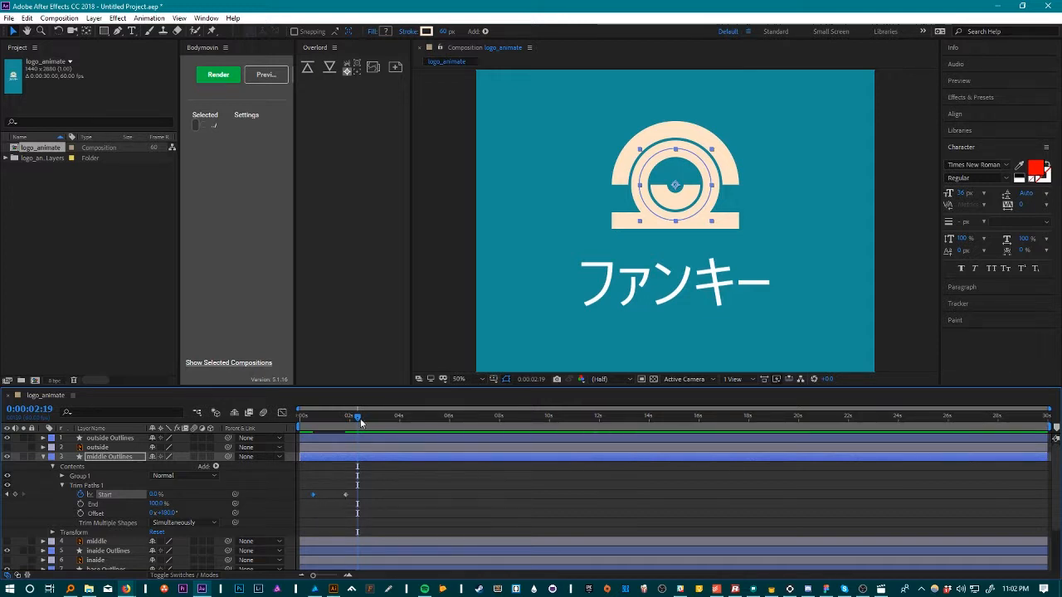
pyautogui.moveTo(360, 419); pyautogui.dragTo(325, 420)
pyautogui.moveTo(345, 497); pyautogui.dragTo(336, 496)
pyautogui.moveTo(327, 420); pyautogui.dragTo(291, 423)
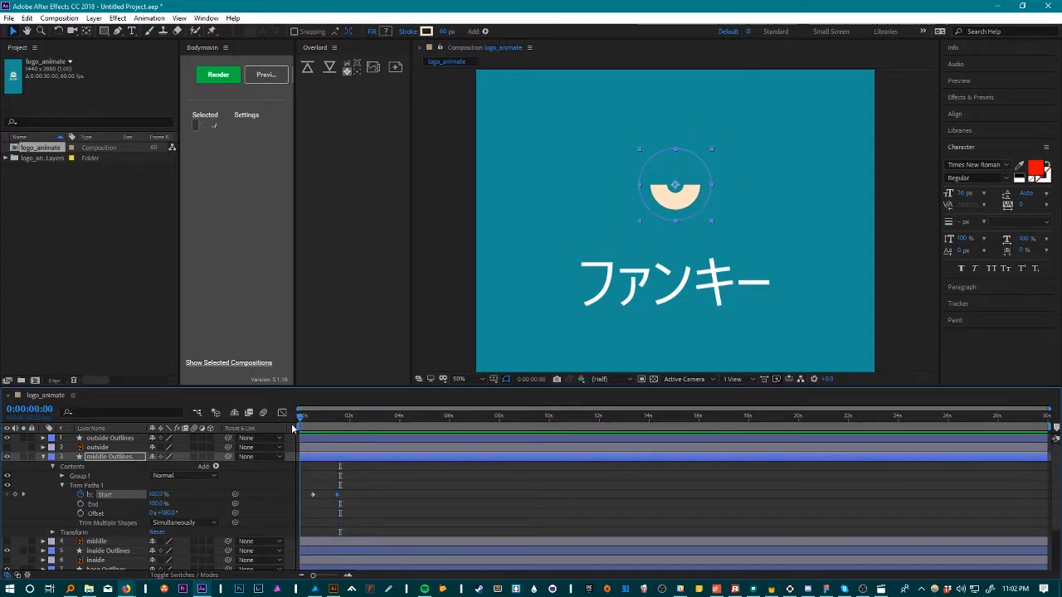
# Collapse middle Outlines, then move the base Outlines trim's second End keyframe to about half a second and collapse that layer
pyautogui.click(43, 457)
pyautogui.click(101, 485)
pyautogui.click(98, 522)
pyautogui.click(100, 495)
pyautogui.click(43, 495)
pyautogui.click(320, 538)
pyautogui.doubleClick(320, 539)
pyautogui.press('Escape')
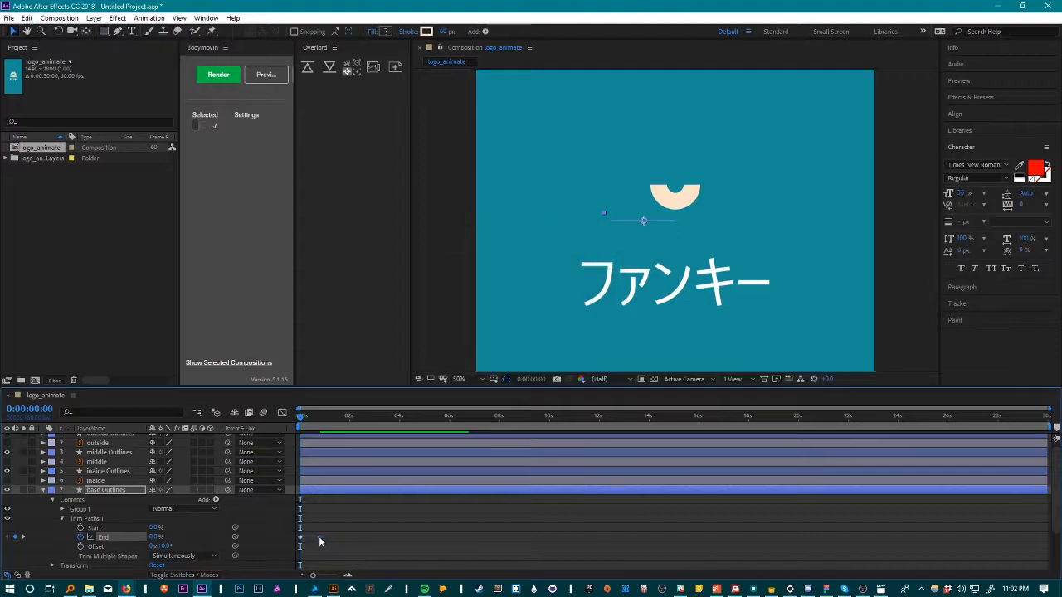
pyautogui.moveTo(320, 539); pyautogui.dragTo(312, 539)
pyautogui.moveTo(301, 418)
pyautogui.mouseDown()
pyautogui.moveTo(354, 419)
pyautogui.moveTo(295, 419)
pyautogui.mouseUp()
pyautogui.click(43, 491)
# Expand the base2 Outlines layer and place its first trim End keyframe at about one and a half seconds
pyautogui.click(106, 523)
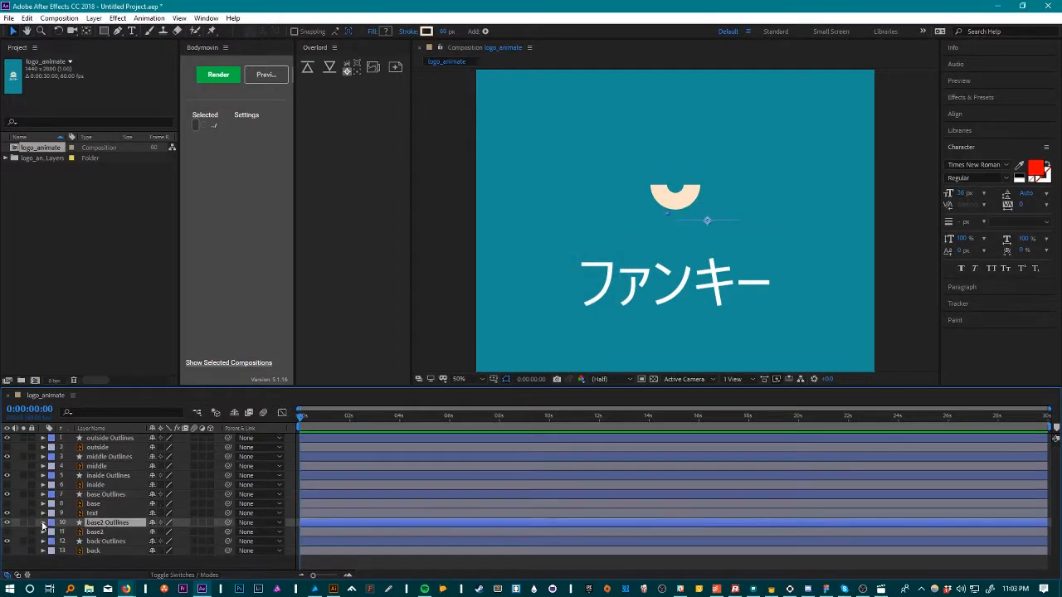
pyautogui.click(43, 523)
pyautogui.moveTo(342, 528); pyautogui.dragTo(383, 554)
pyautogui.moveTo(346, 537); pyautogui.dragTo(338, 537)
# Play the whole logo animation from the start several times to review the timing of all the reveals
pyautogui.scroll(2, 332, 514)
pyautogui.press('space')
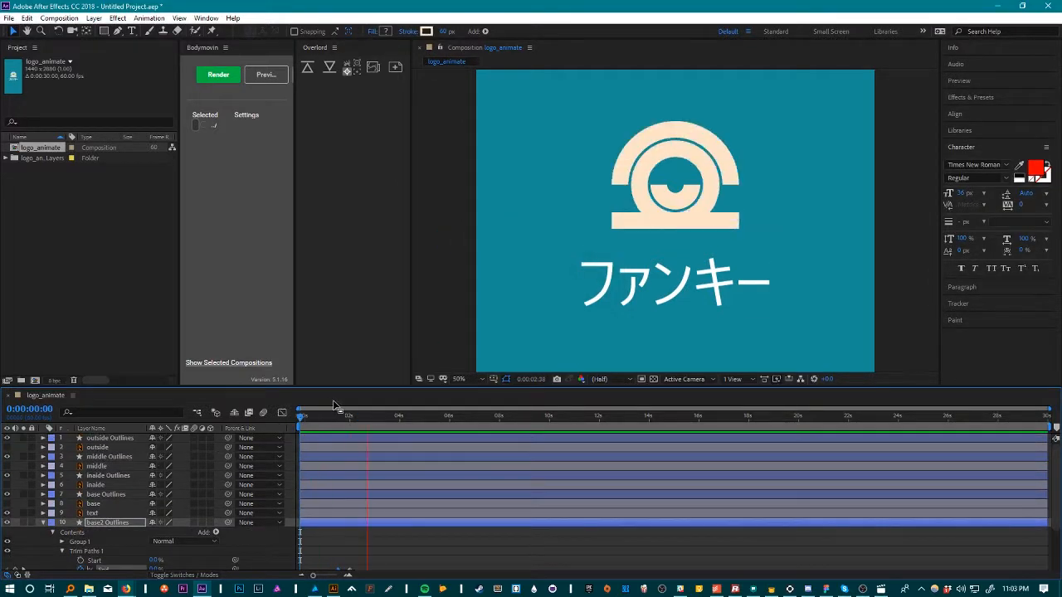
pyautogui.press('space')
pyautogui.press('space')
pyautogui.press('space')
pyautogui.moveTo(302, 416); pyautogui.dragTo(398, 413)
pyautogui.click(445, 330)
pyautogui.press('space')
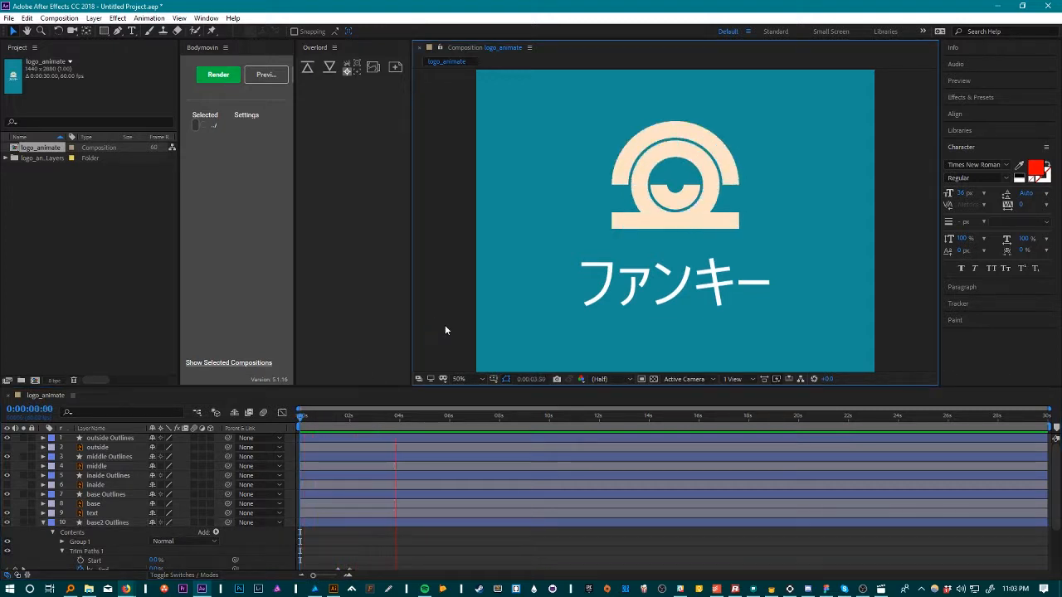
pyautogui.moveTo(358, 418); pyautogui.dragTo(227, 420)
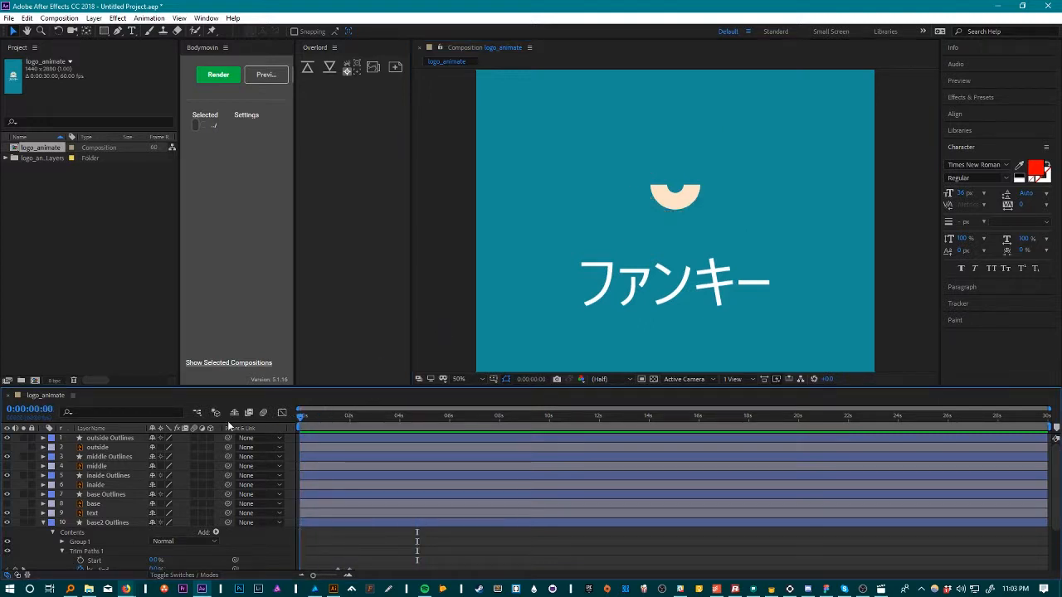
pyautogui.press('space')
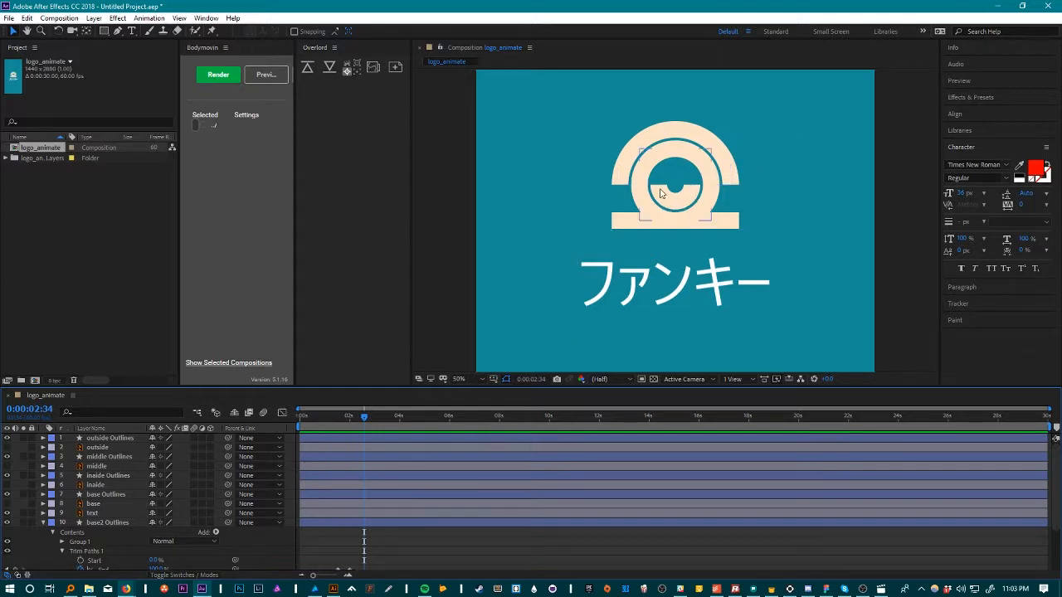
# Add Trim Paths to the inside Outlines layer and expand its trim settings
pyautogui.click(103, 475)
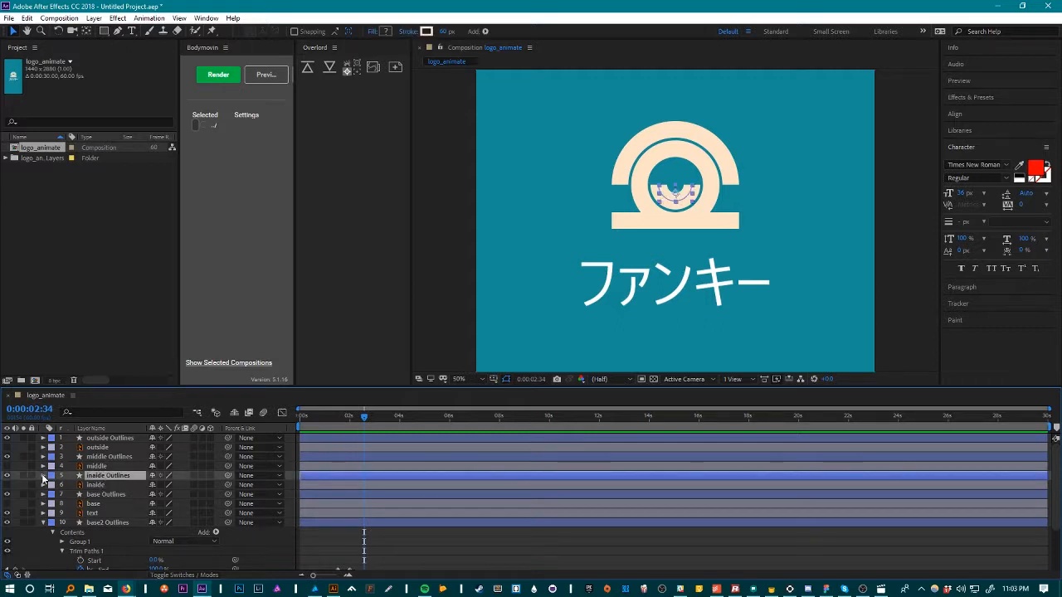
pyautogui.hotkey('ctrl', 'Right')
pyautogui.click(216, 486)
pyautogui.click(254, 424)
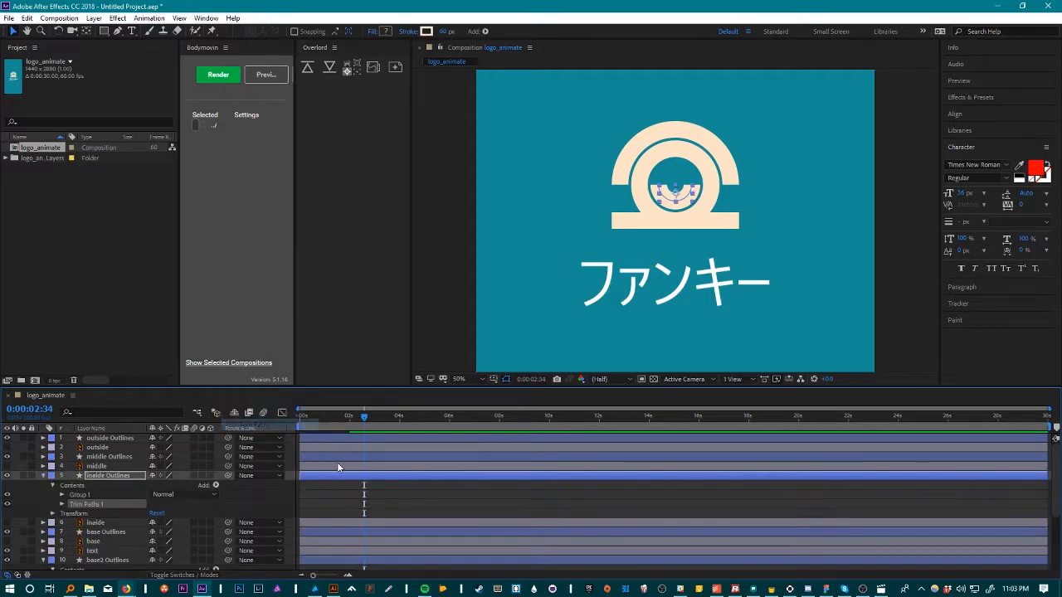
pyautogui.click(62, 504)
pyautogui.scroll(-1, 116, 498)
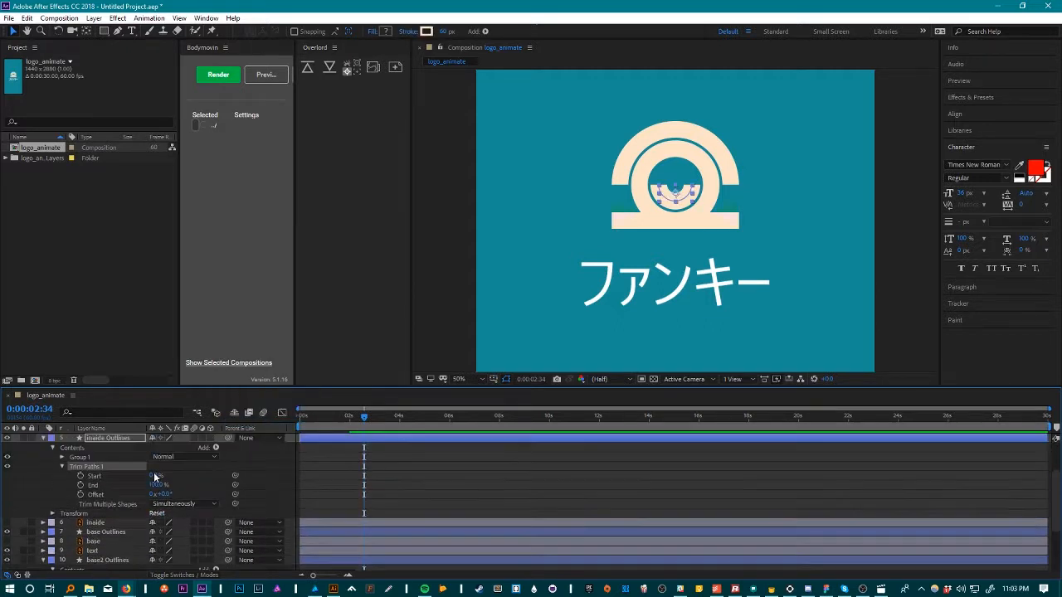
# Keyframe the inside Outlines trim's End at 0% at the one-second mark
pyautogui.moveTo(143, 503)
pyautogui.mouseDown()
pyautogui.moveTo(80, 496)
pyautogui.moveTo(206, 510)
pyautogui.mouseUp()
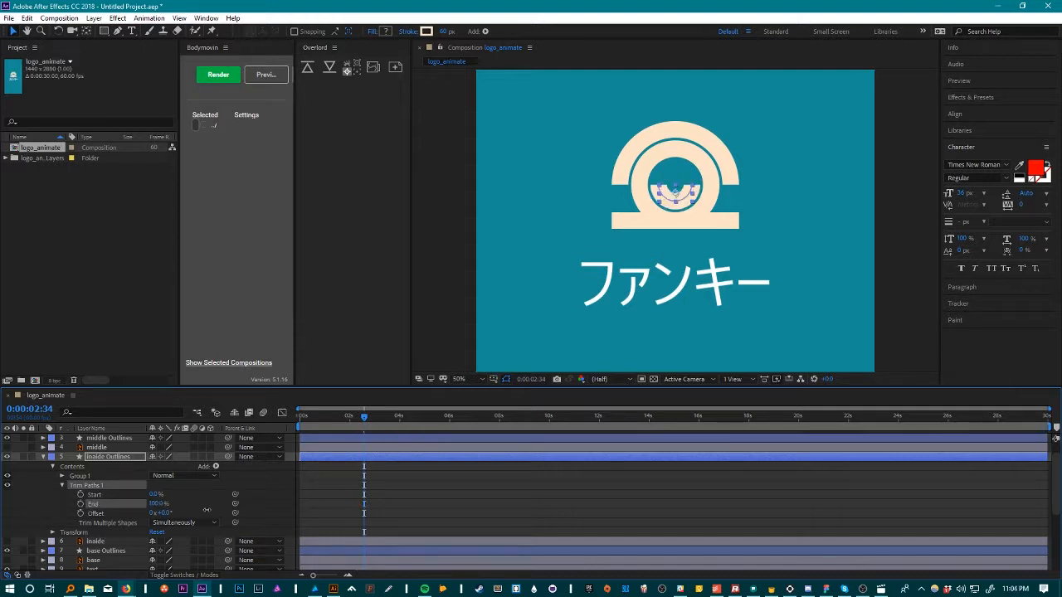
pyautogui.click(359, 417)
pyautogui.moveTo(357, 420); pyautogui.dragTo(325, 418)
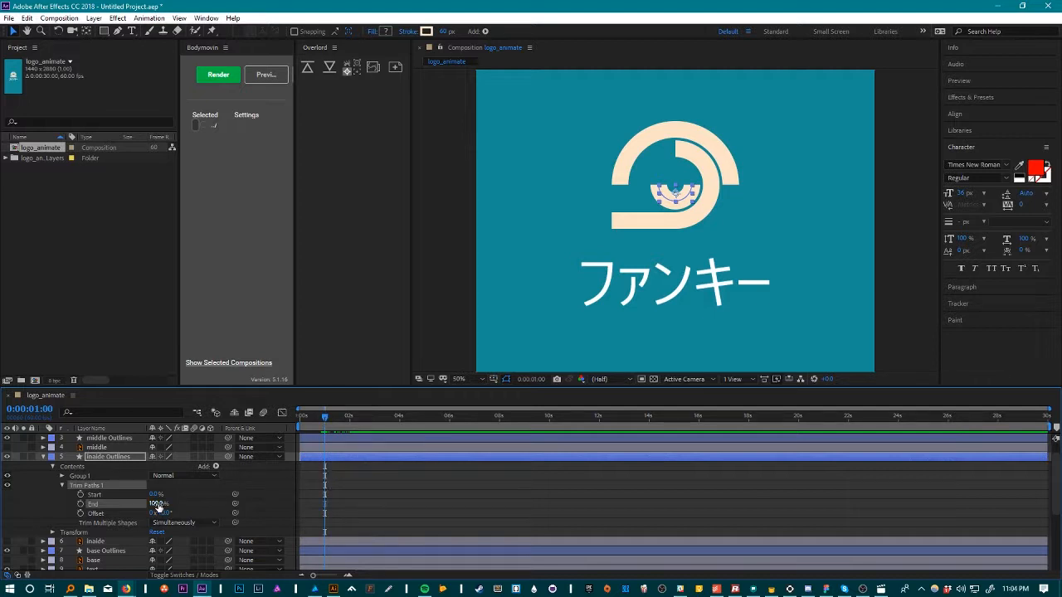
pyautogui.moveTo(160, 506); pyautogui.dragTo(1, 501)
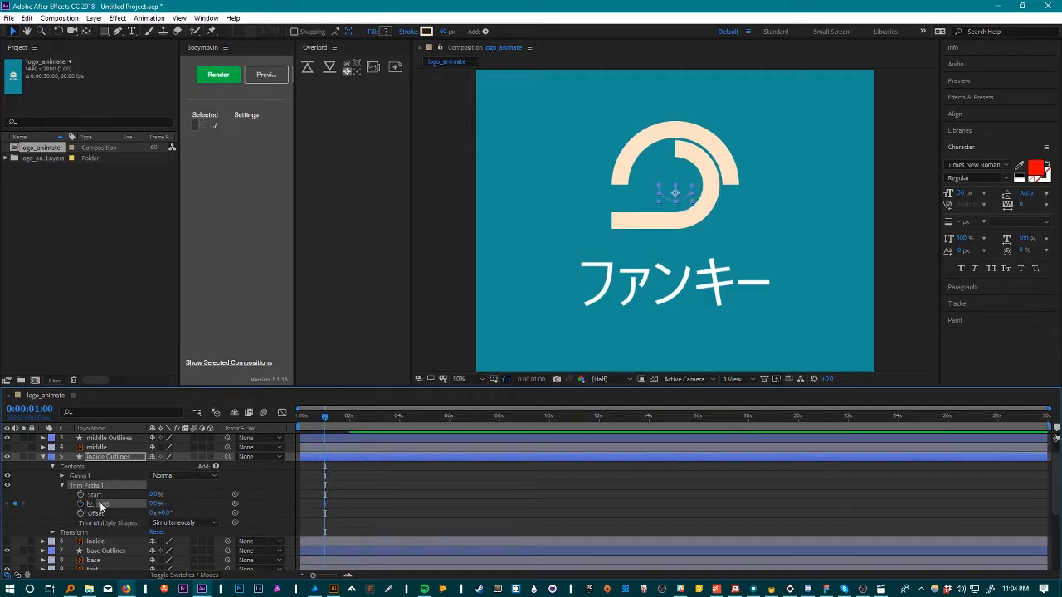
pyautogui.click(80, 504)
# Go to 0:00:01:30 and keyframe the inside Outlines trim's End at 100%
pyautogui.click(328, 421)
pyautogui.moveTo(326, 420); pyautogui.dragTo(337, 416)
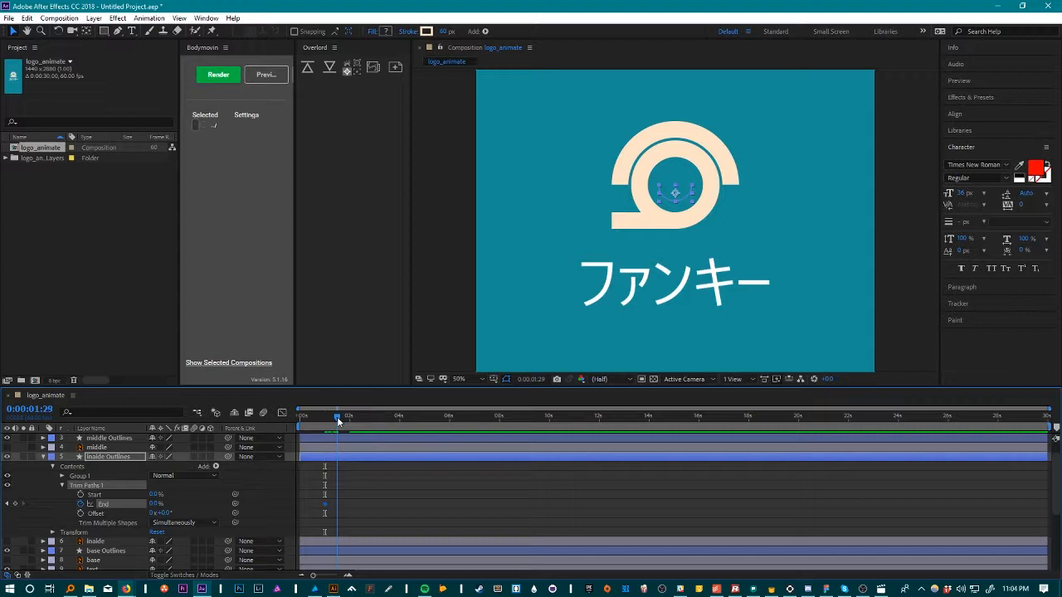
pyautogui.click(531, 379)
pyautogui.write('1:30')
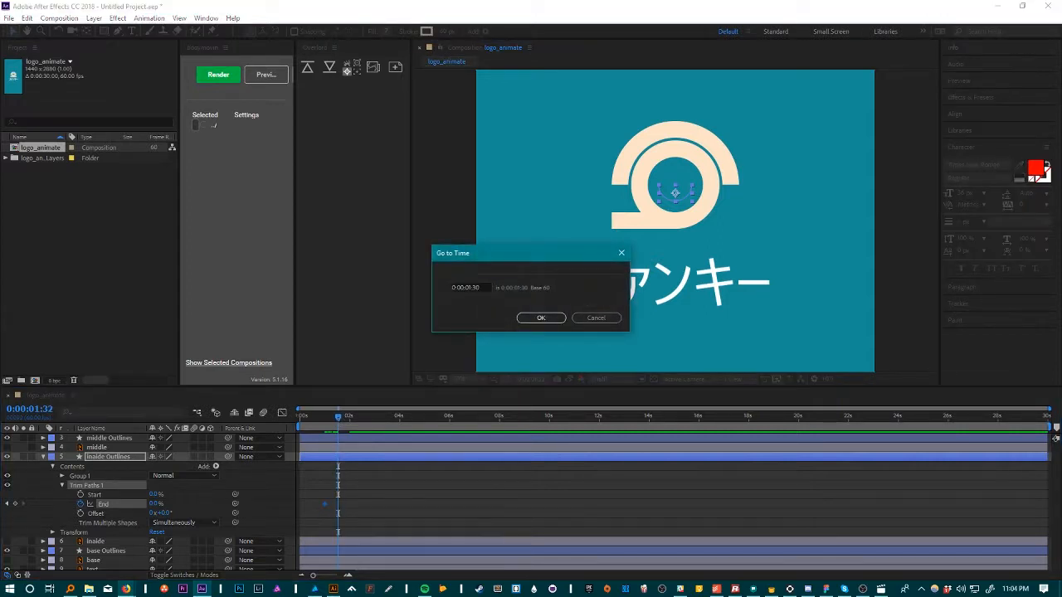
pyautogui.press('Return')
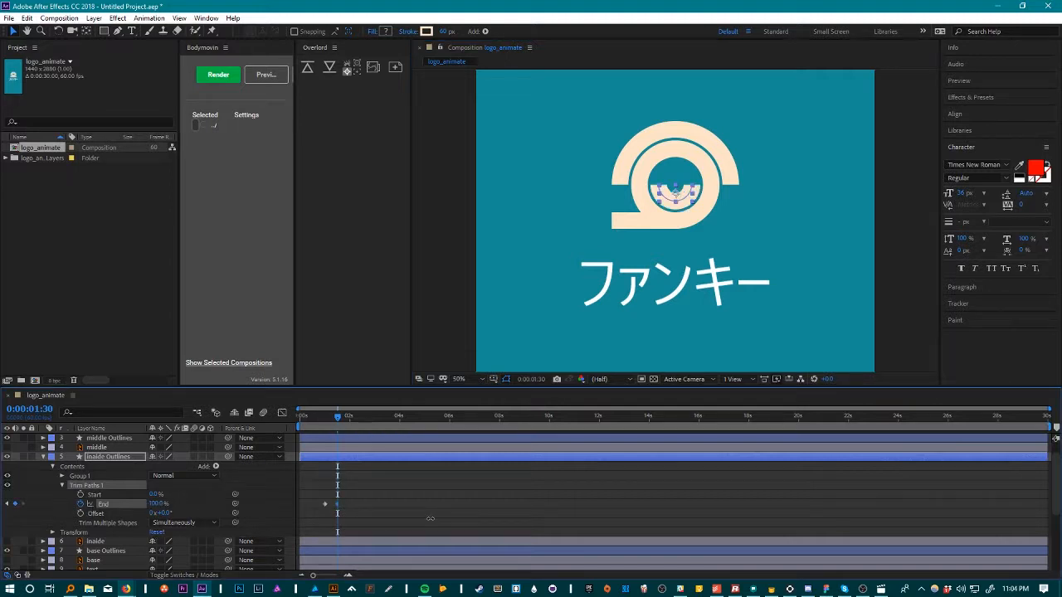
# Play the animation from the start with the whole composition in view to check the inside arc's reveal
pyautogui.moveTo(337, 418); pyautogui.dragTo(278, 418)
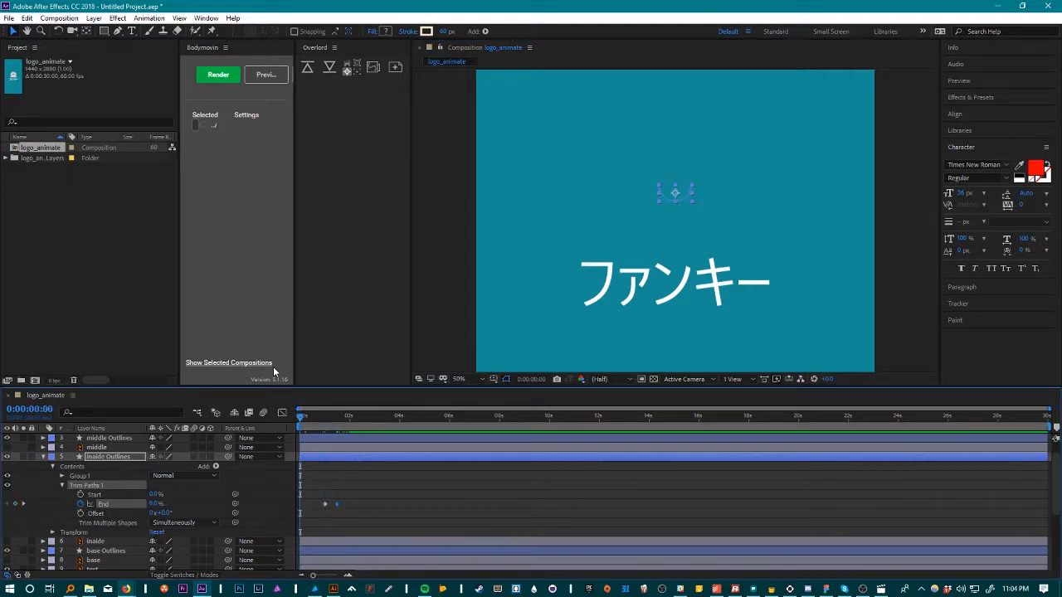
pyautogui.click(442, 291)
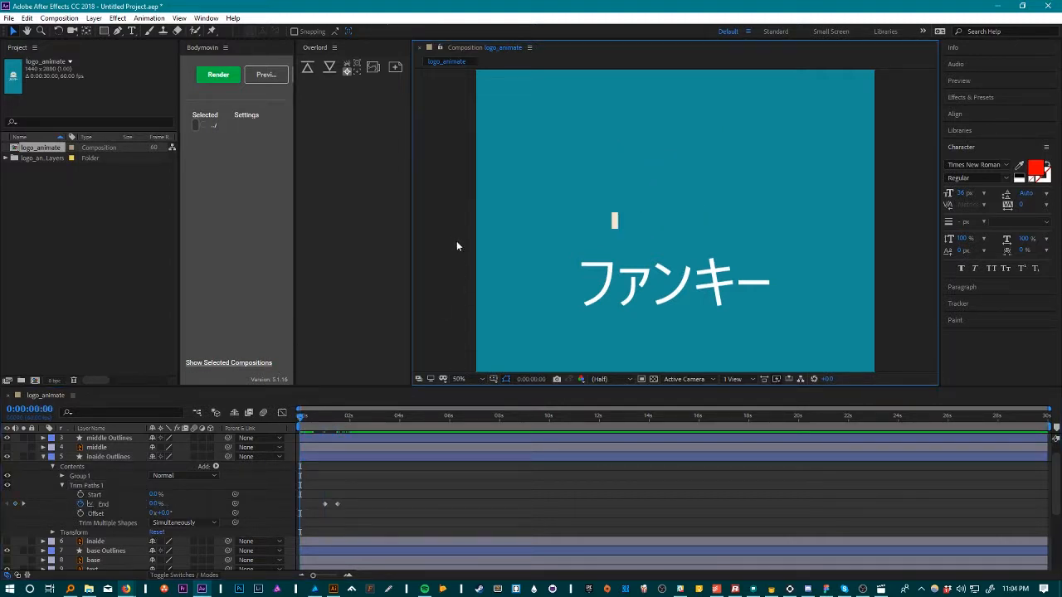
pyautogui.press('space')
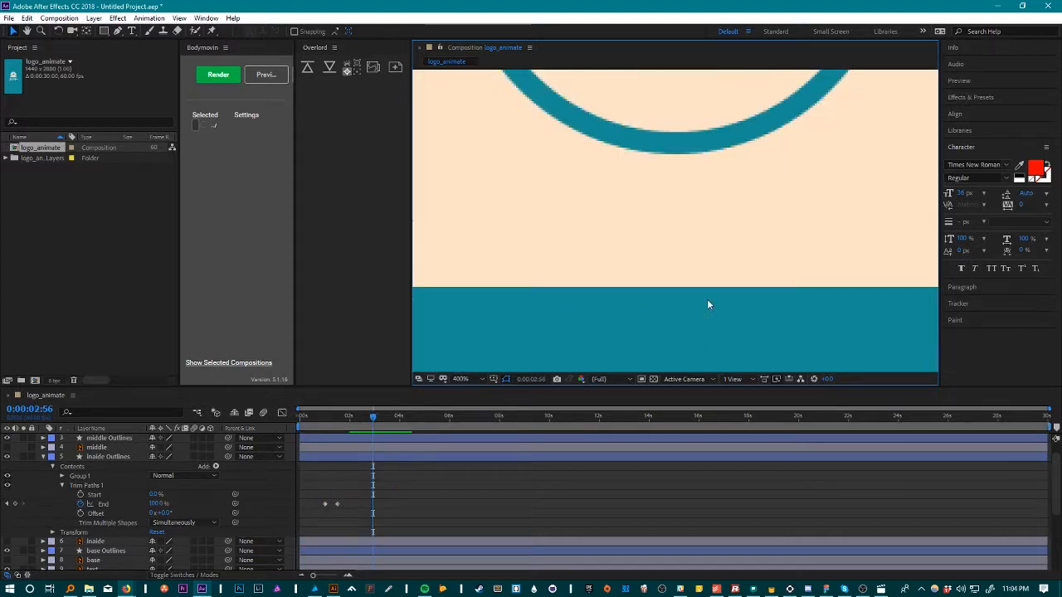
pyautogui.scroll(-5, 708, 305)
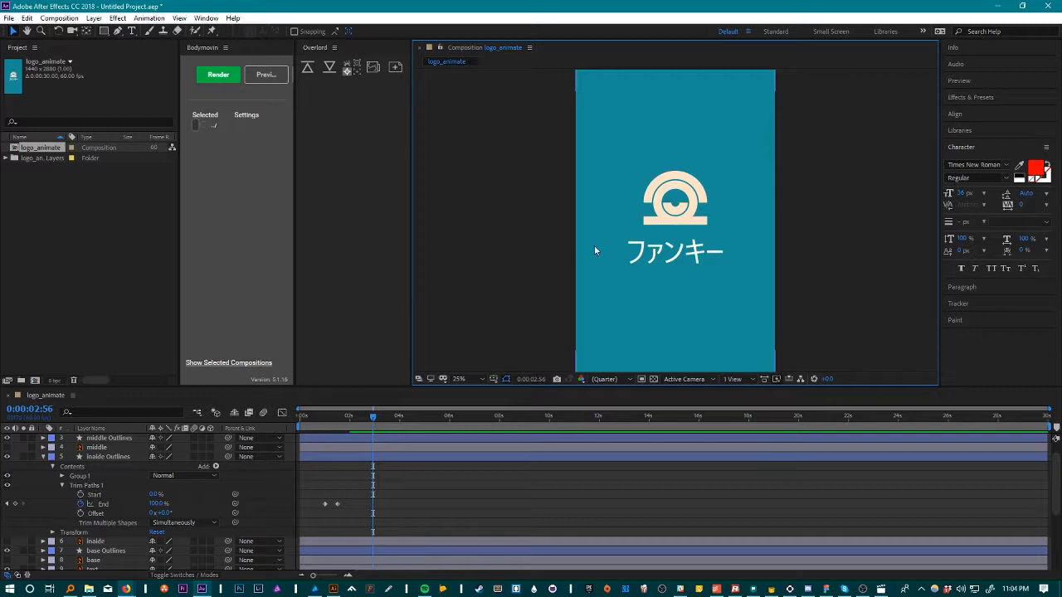
pyautogui.moveTo(336, 419); pyautogui.dragTo(300, 416)
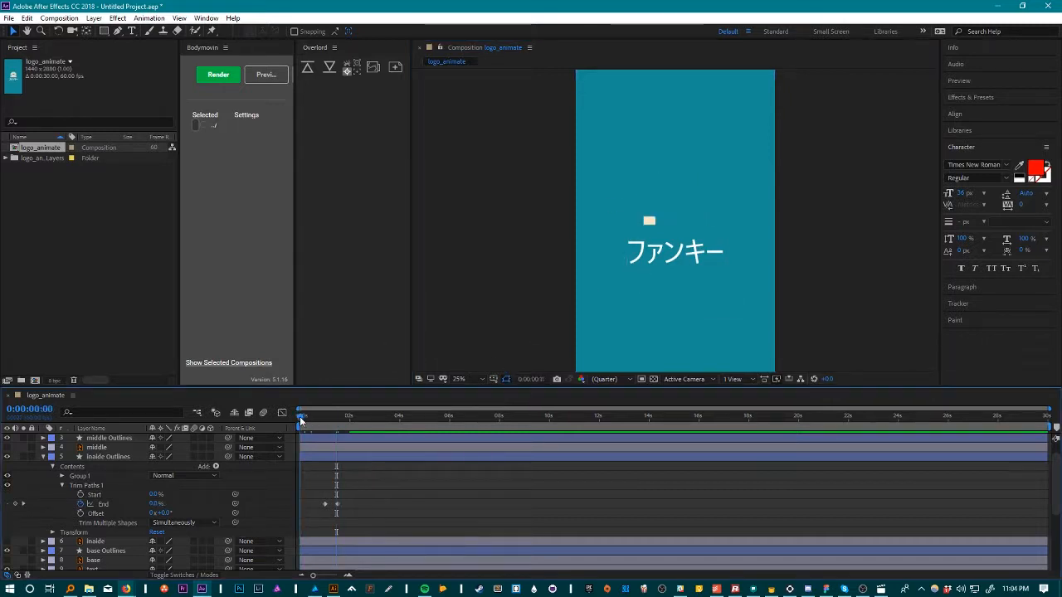
pyautogui.press('space')
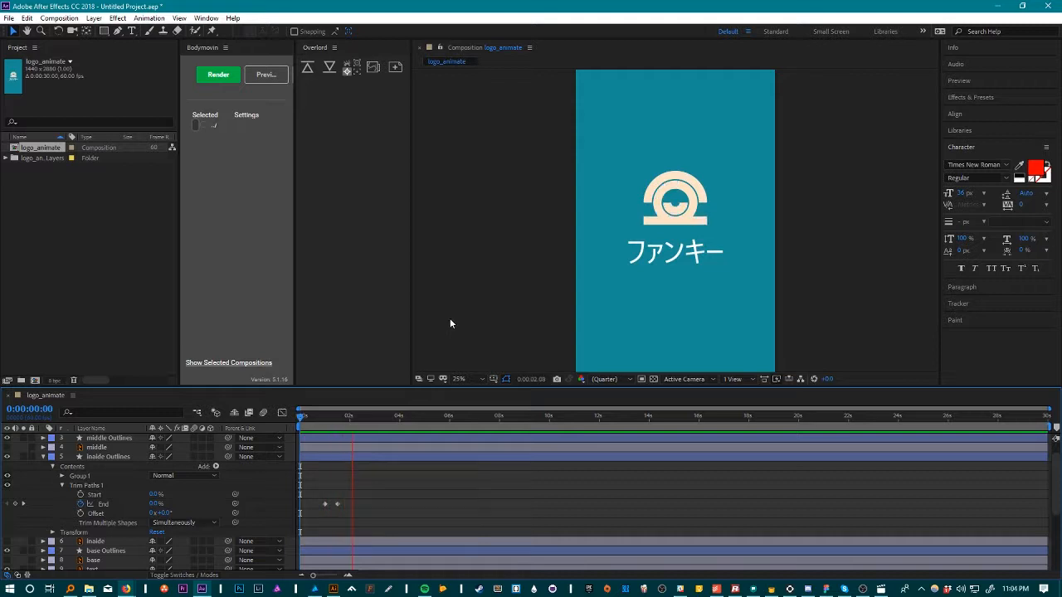
pyautogui.press('space')
pyautogui.moveTo(366, 419); pyautogui.dragTo(154, 454)
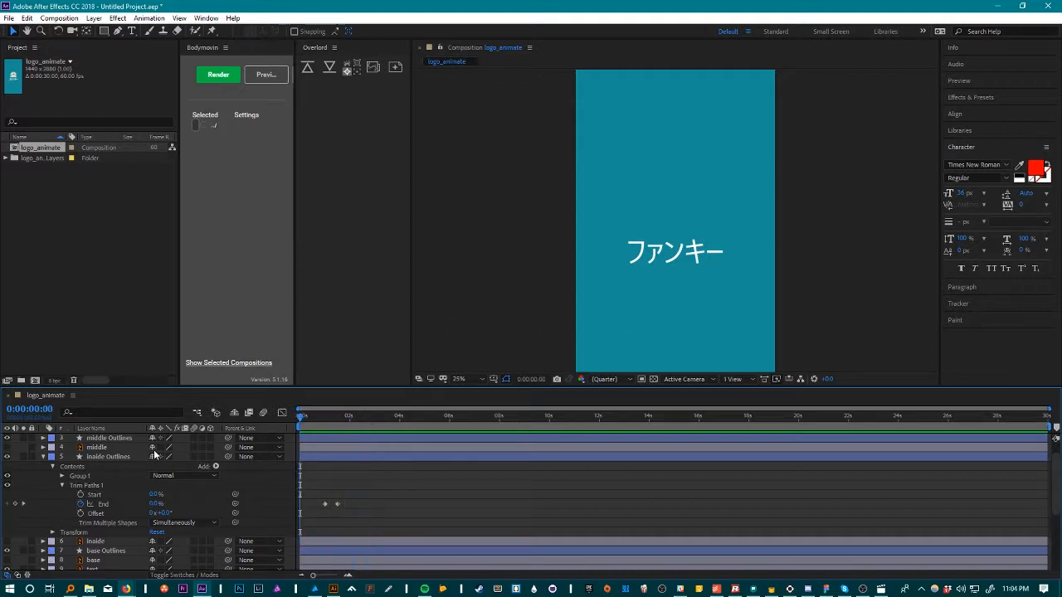
# Collapse the inside Outlines and base2 Outlines layers and expand the text layer
pyautogui.click(43, 457)
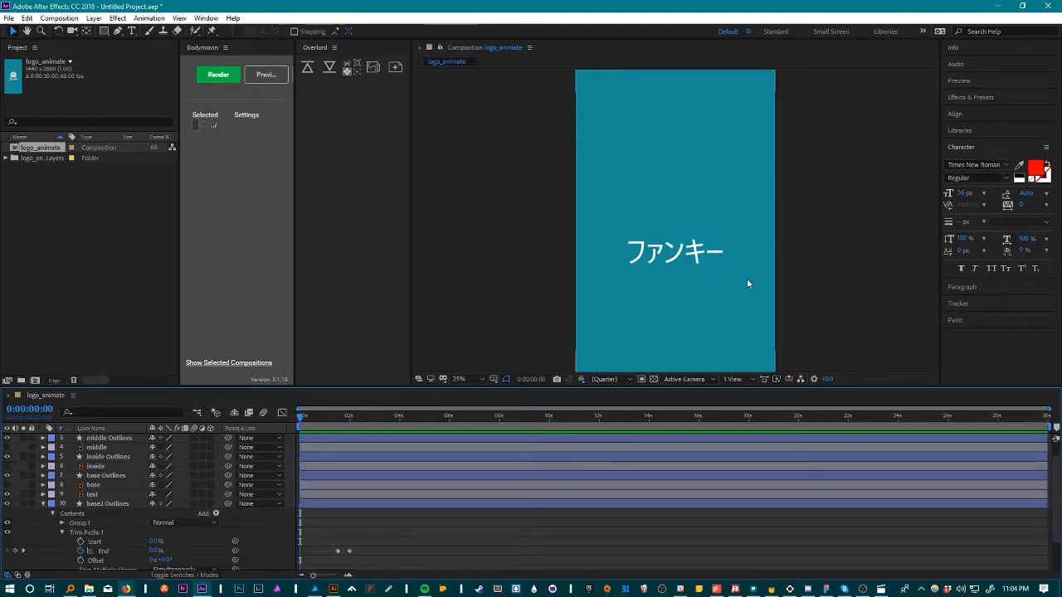
pyautogui.click(44, 504)
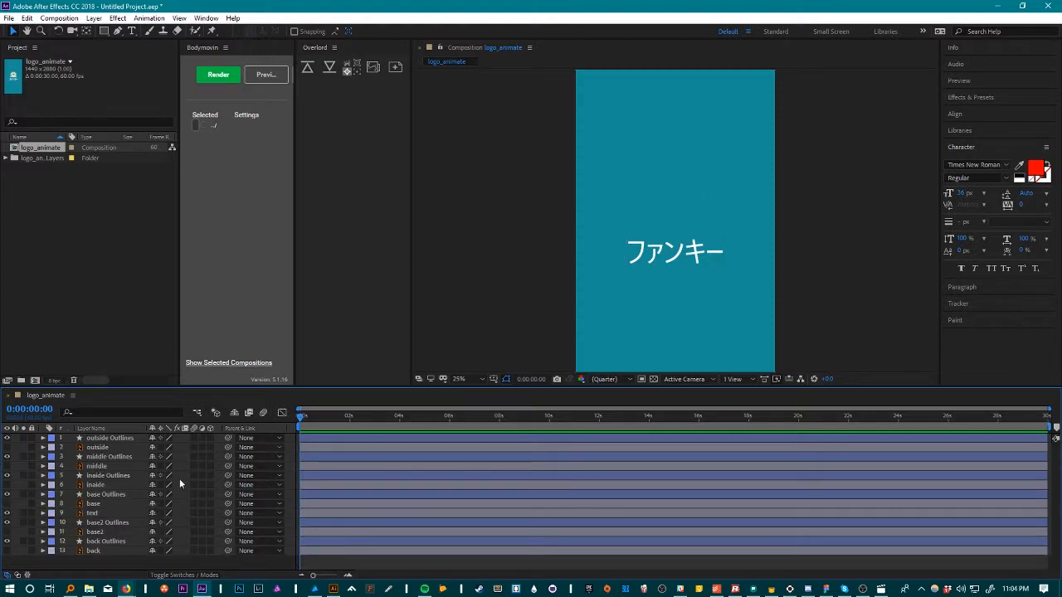
pyautogui.click(141, 516)
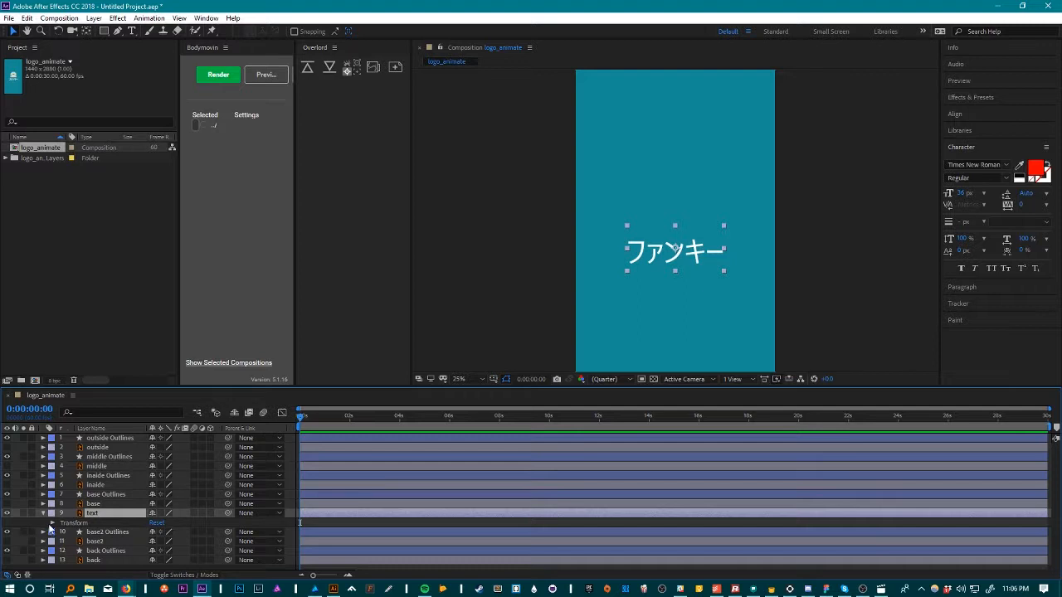
# Add a new mask around the Japanese word on the text layer and expand the mask's properties
pyautogui.rightClick(119, 514)
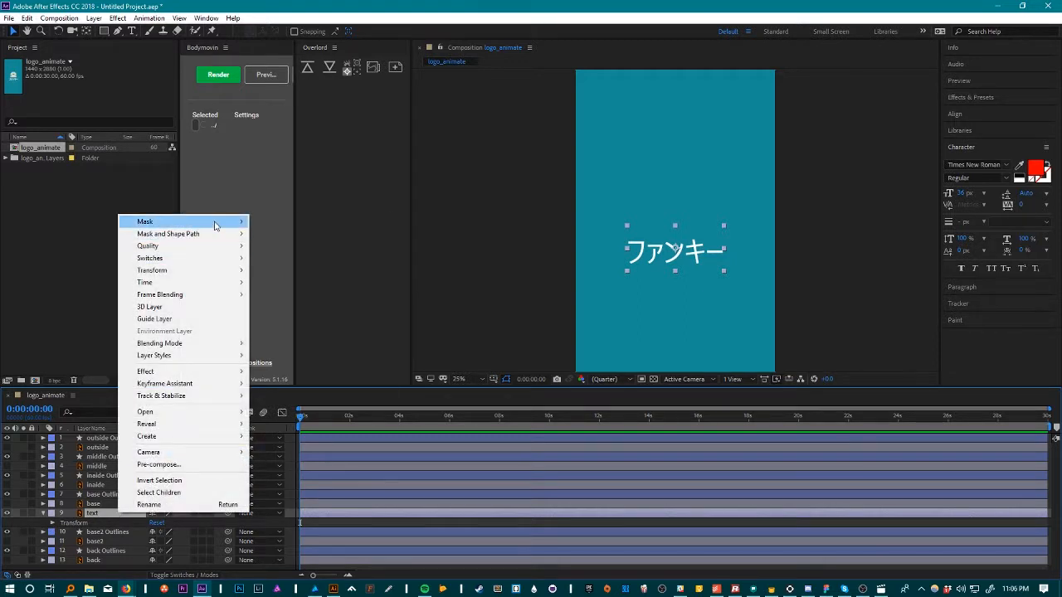
pyautogui.moveTo(213, 224)
pyautogui.click(280, 222)
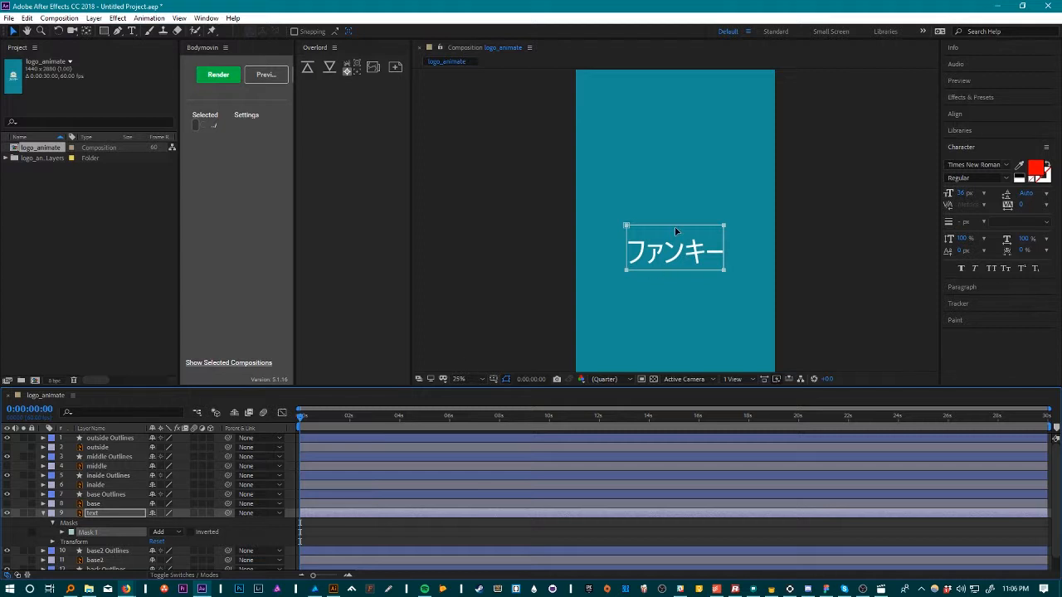
pyautogui.moveTo(674, 223)
pyautogui.mouseDown()
pyautogui.moveTo(652, 232)
pyautogui.moveTo(722, 211)
pyautogui.moveTo(702, 197)
pyautogui.moveTo(723, 254)
pyautogui.moveTo(700, 211)
pyautogui.moveTo(628, 229)
pyautogui.moveTo(650, 253)
pyautogui.moveTo(724, 222)
pyautogui.moveTo(707, 211)
pyautogui.moveTo(677, 231)
pyautogui.mouseUp()
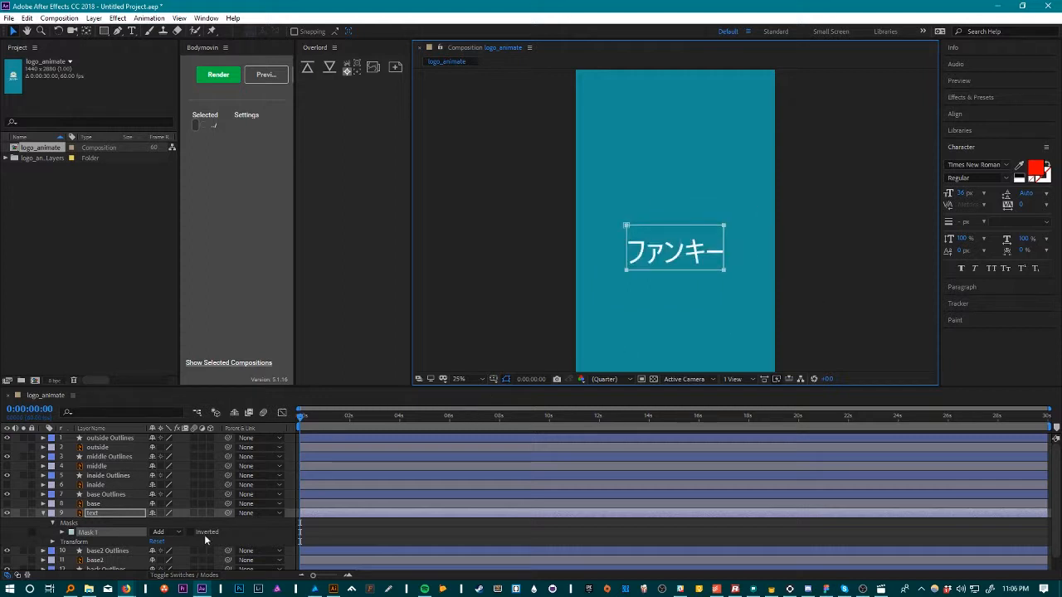
pyautogui.click(62, 532)
pyautogui.scroll(-2, 143, 525)
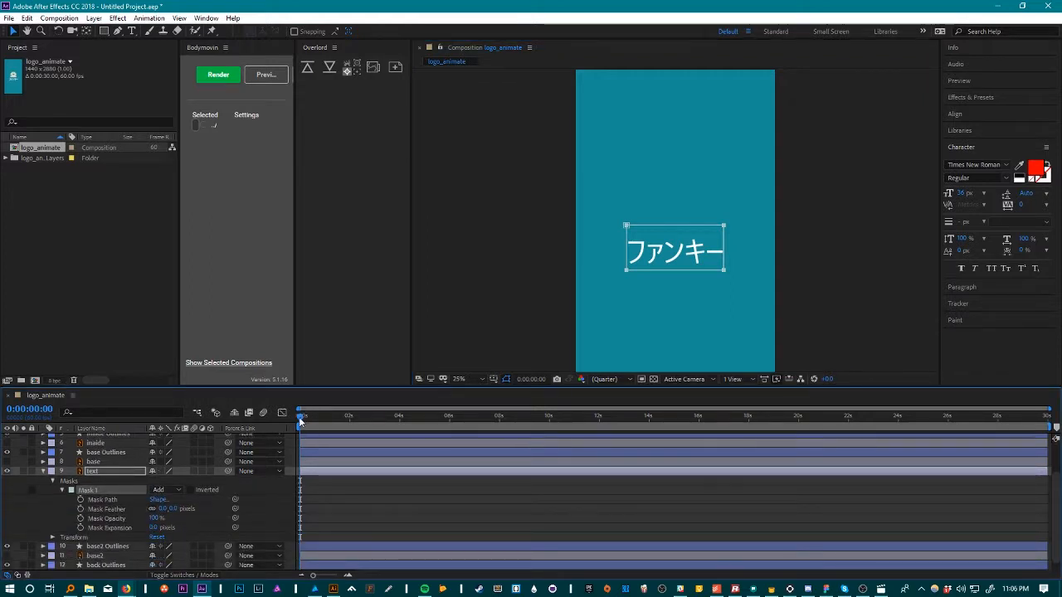
# Go to 0:00:02:00 and set a Mask Path keyframe with the mask covering the whole word
pyautogui.moveTo(299, 416); pyautogui.dragTo(349, 418)
pyautogui.click(531, 379)
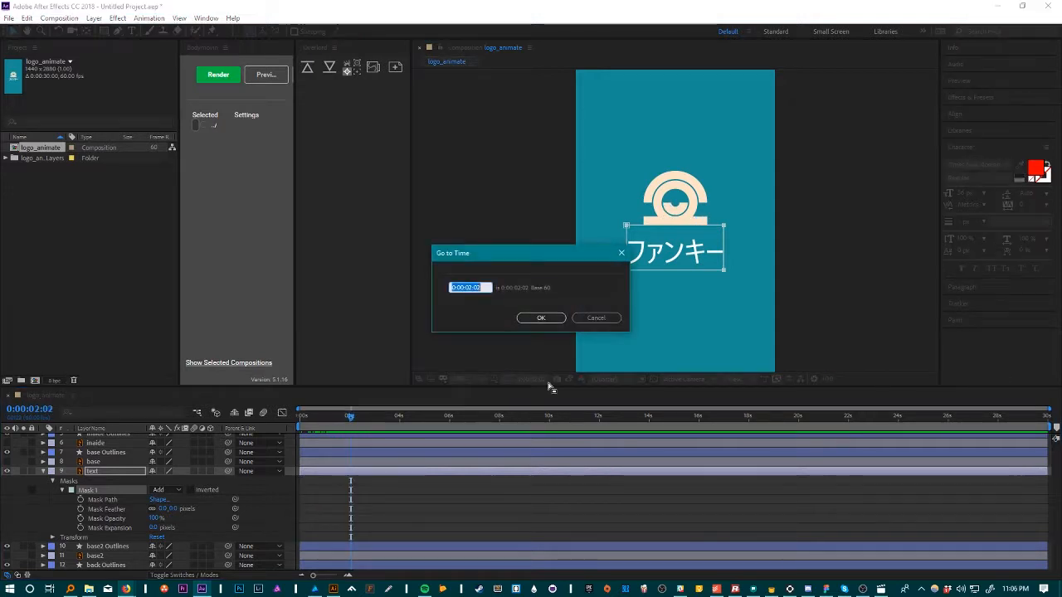
pyautogui.write('2:00')
pyautogui.press('Return')
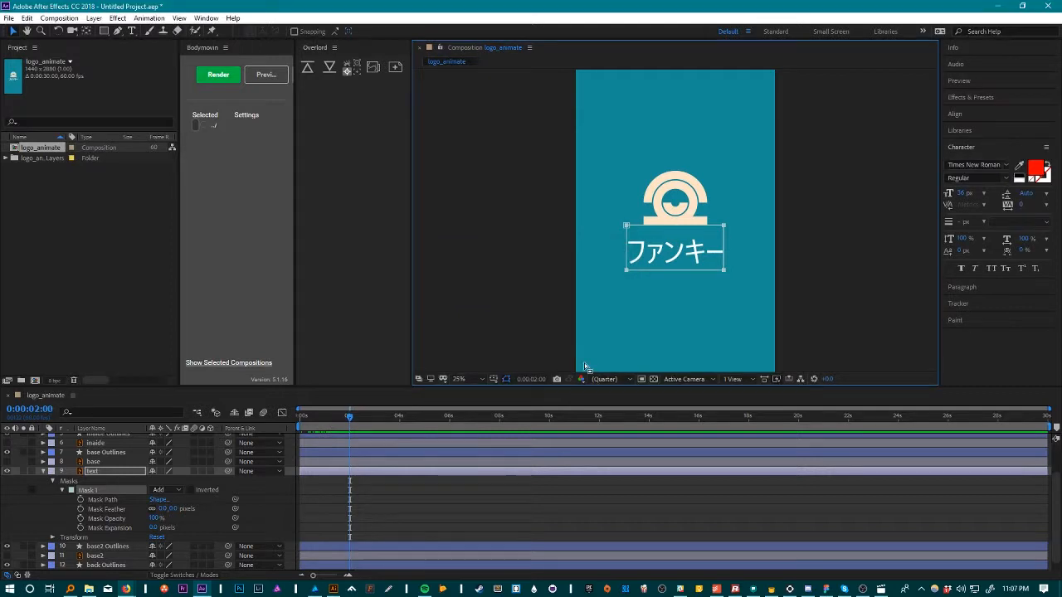
pyautogui.click(81, 500)
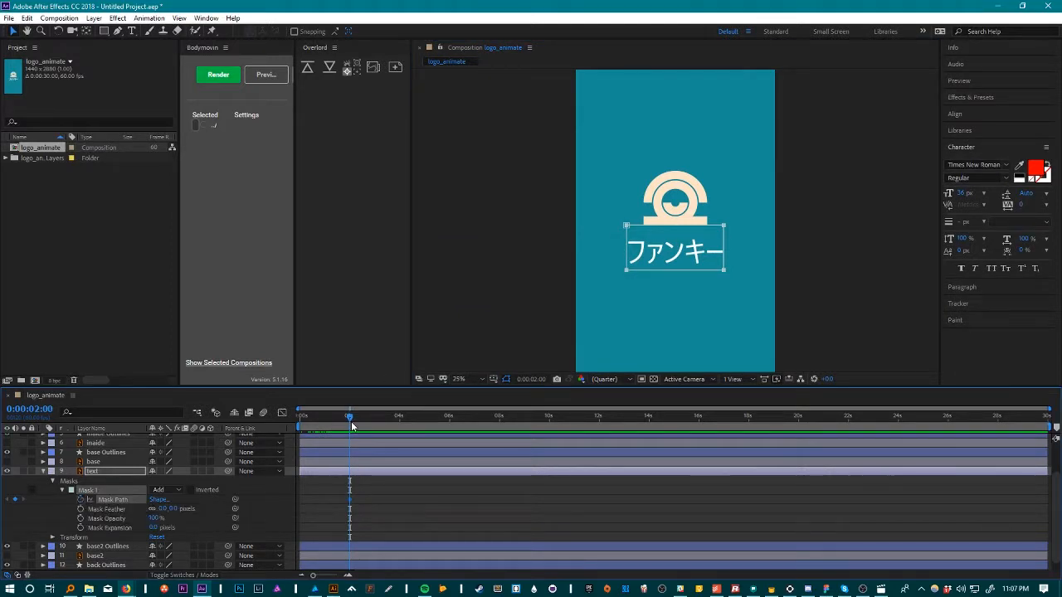
# At time zero, move the text mask one mask width left so it uncovers the word, and collapse the mask properties
pyautogui.moveTo(349, 419); pyautogui.dragTo(294, 405)
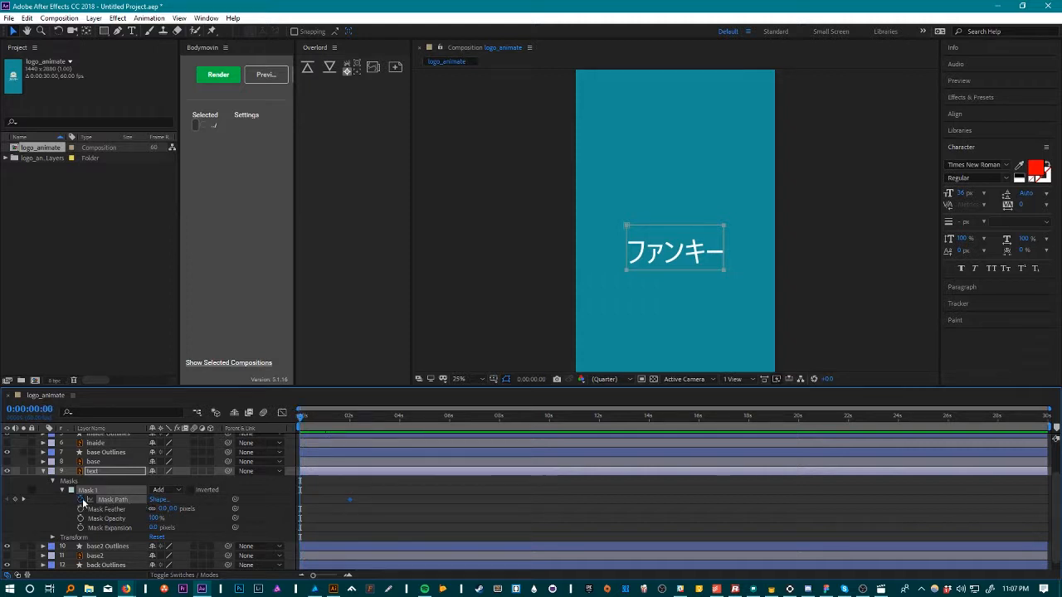
pyautogui.moveTo(626, 226); pyautogui.dragTo(528, 225)
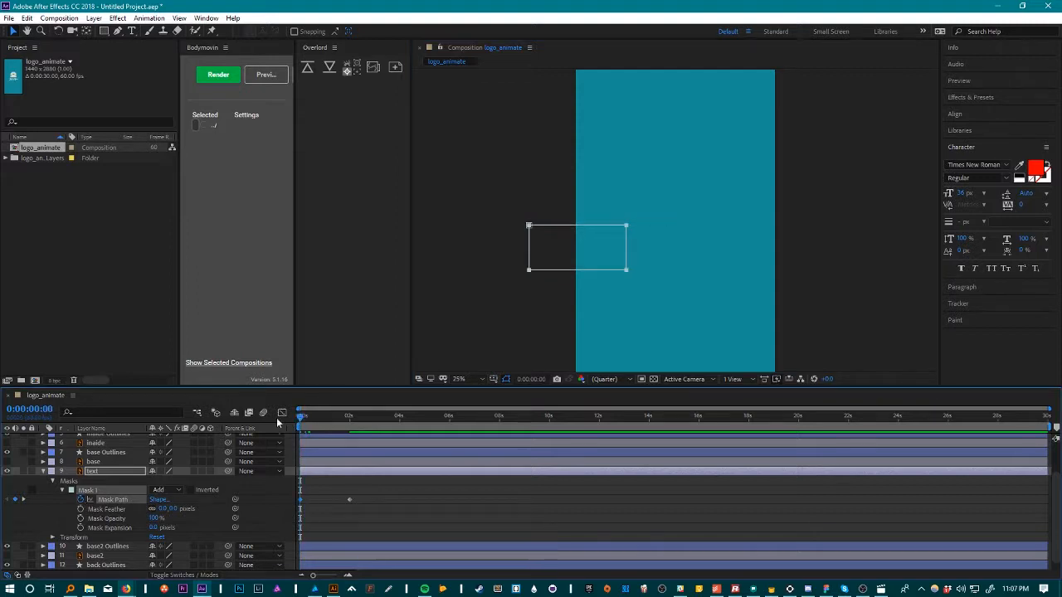
pyautogui.click(475, 325)
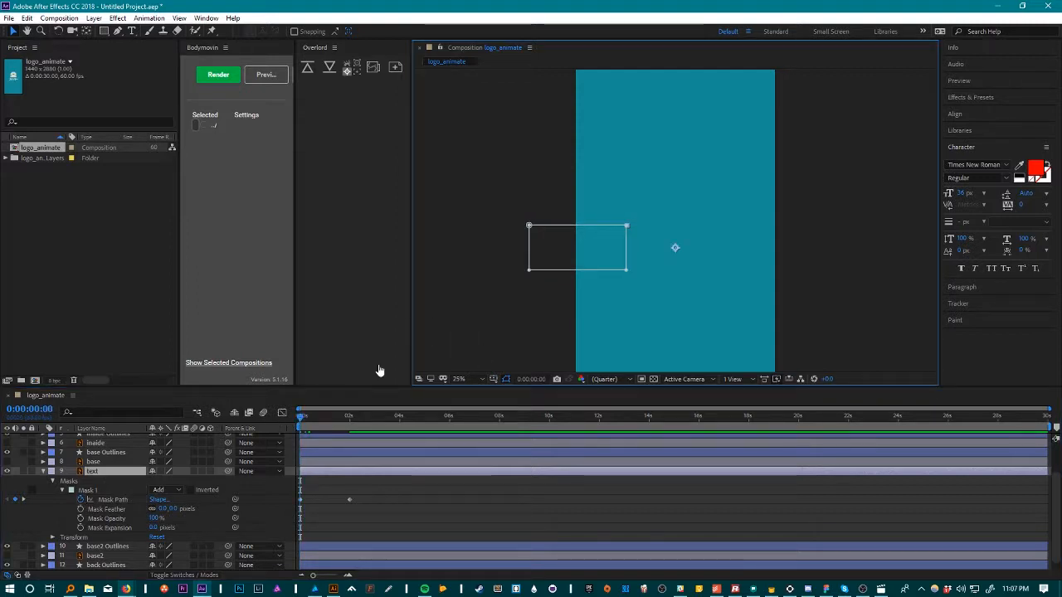
pyautogui.click(52, 481)
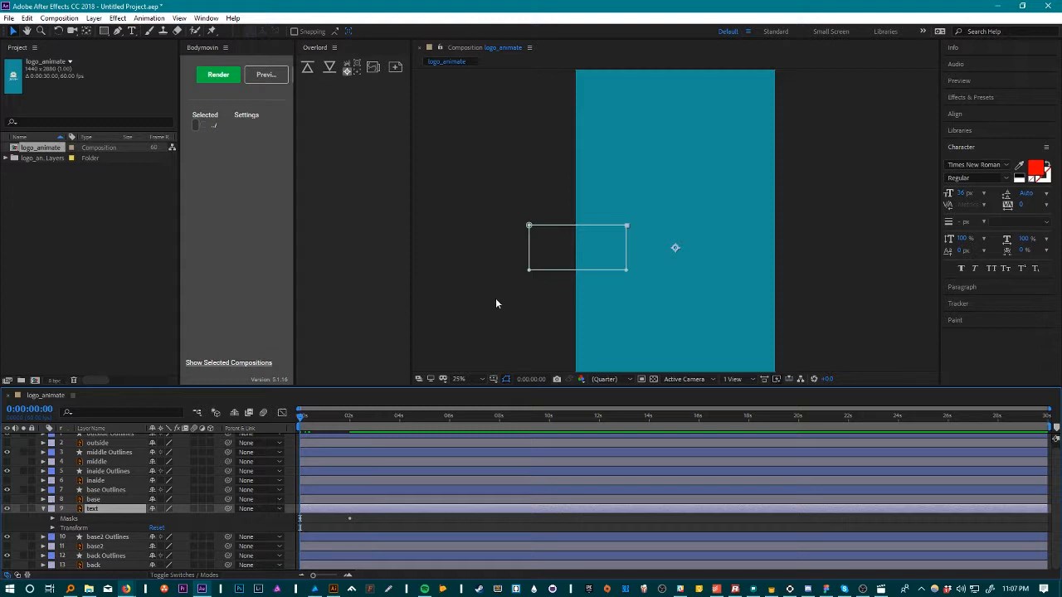
# Play the full animation from the start to review the text wipe alongside the emblem's reveal
pyautogui.click(533, 287)
pyautogui.press(',')
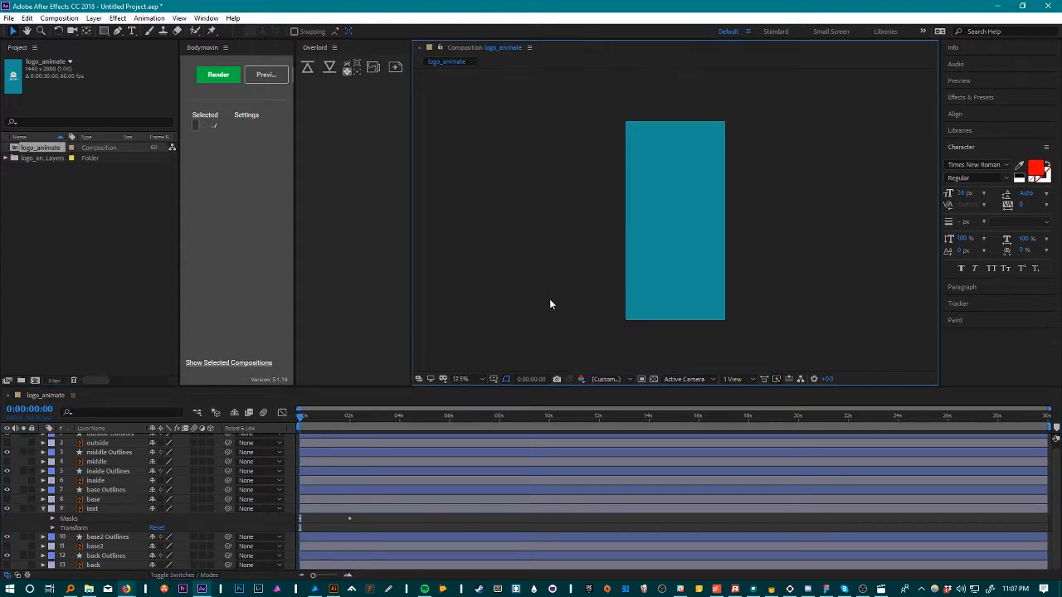
pyautogui.press('space')
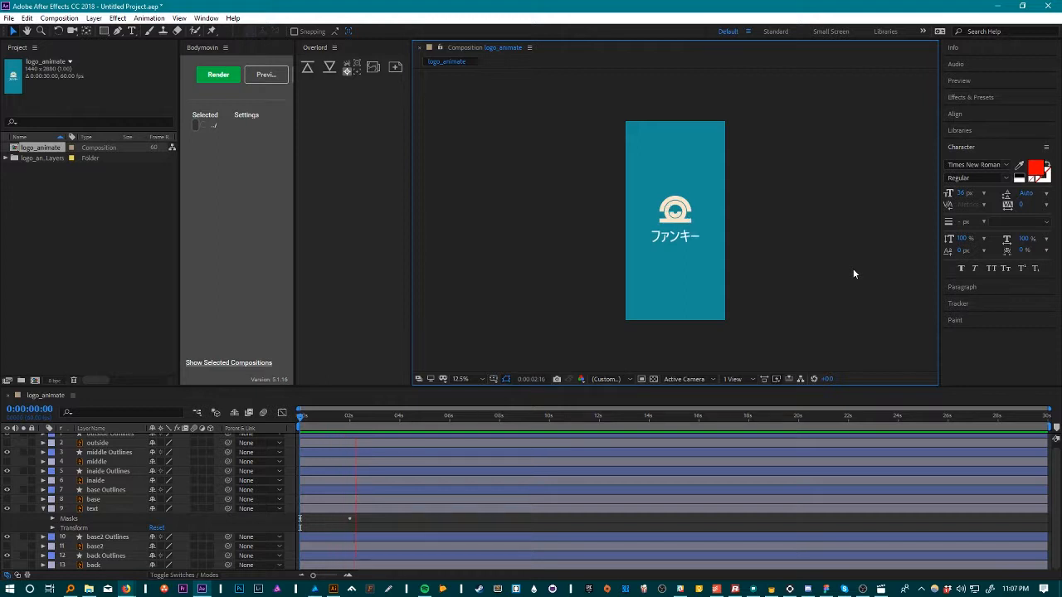
pyautogui.press('space')
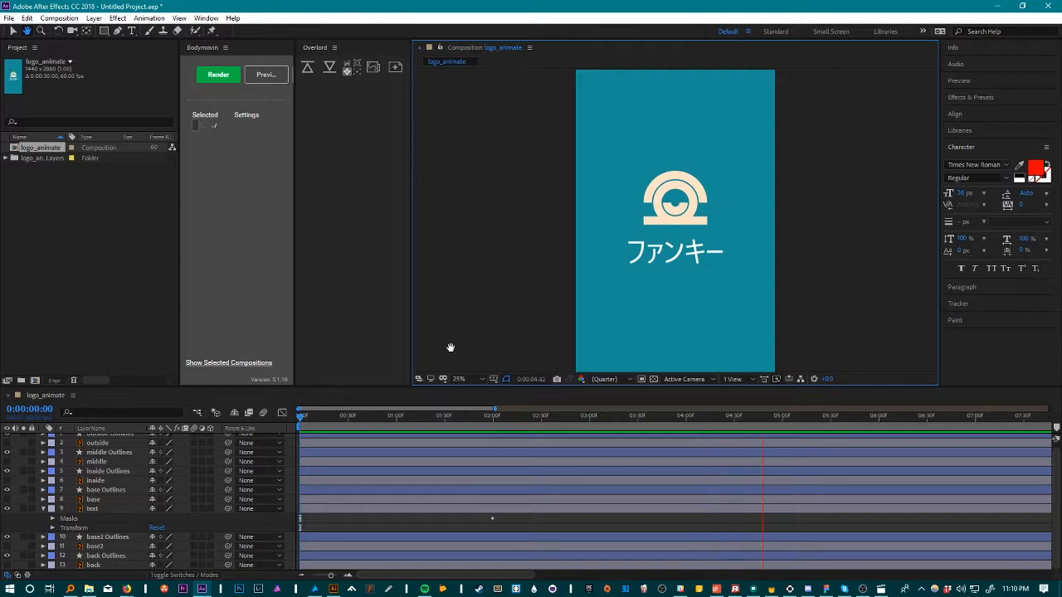
pyautogui.press('space')
pyautogui.moveTo(490, 415); pyautogui.dragTo(227, 442)
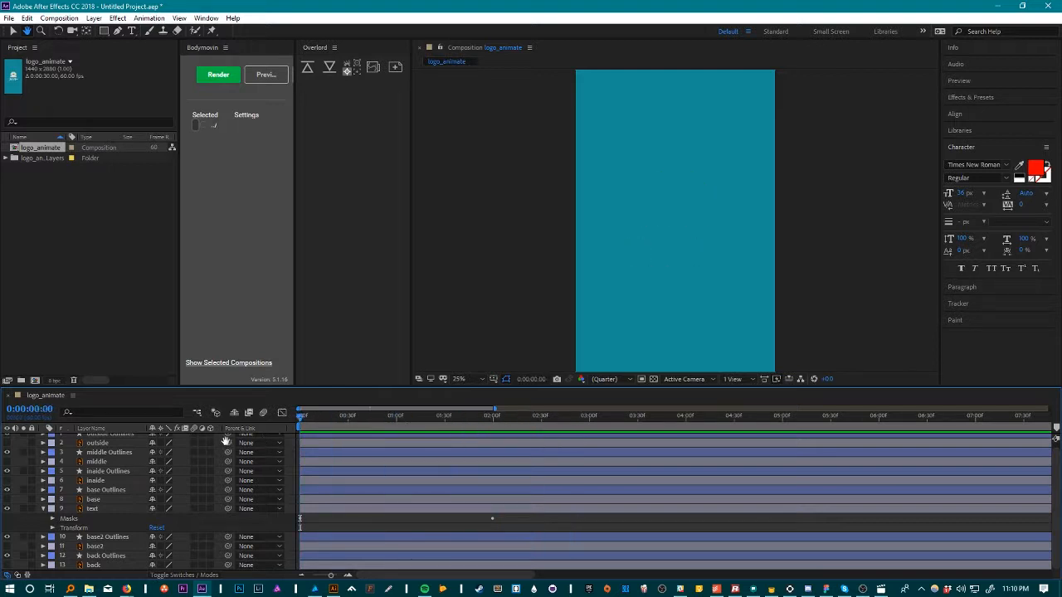
# End the work area at two seconds, preview it, and extend its end to about two and a half seconds
pyautogui.moveTo(355, 417); pyautogui.dragTo(492, 426)
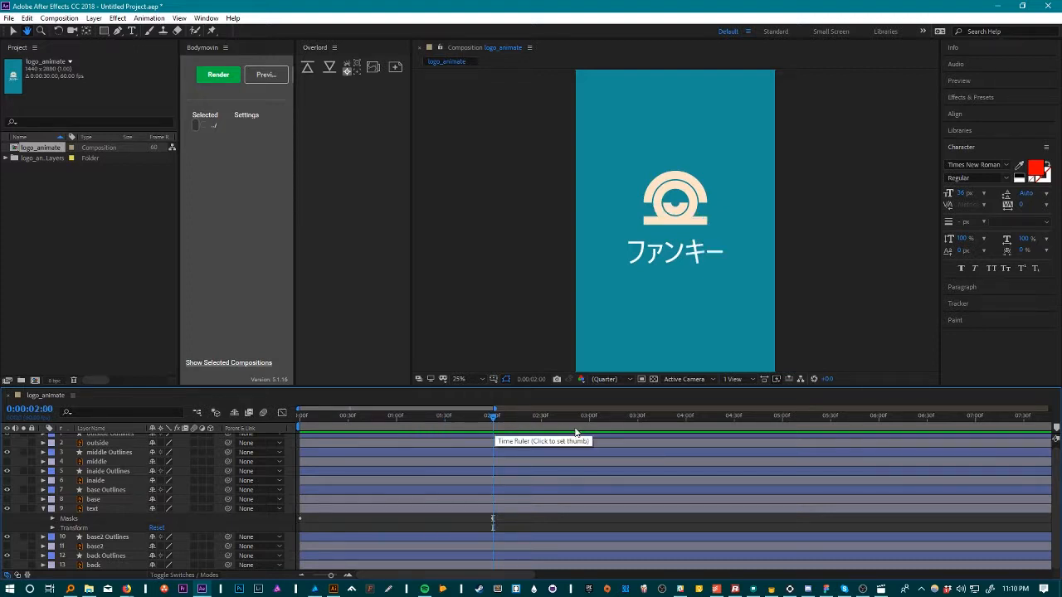
pyautogui.press('n')
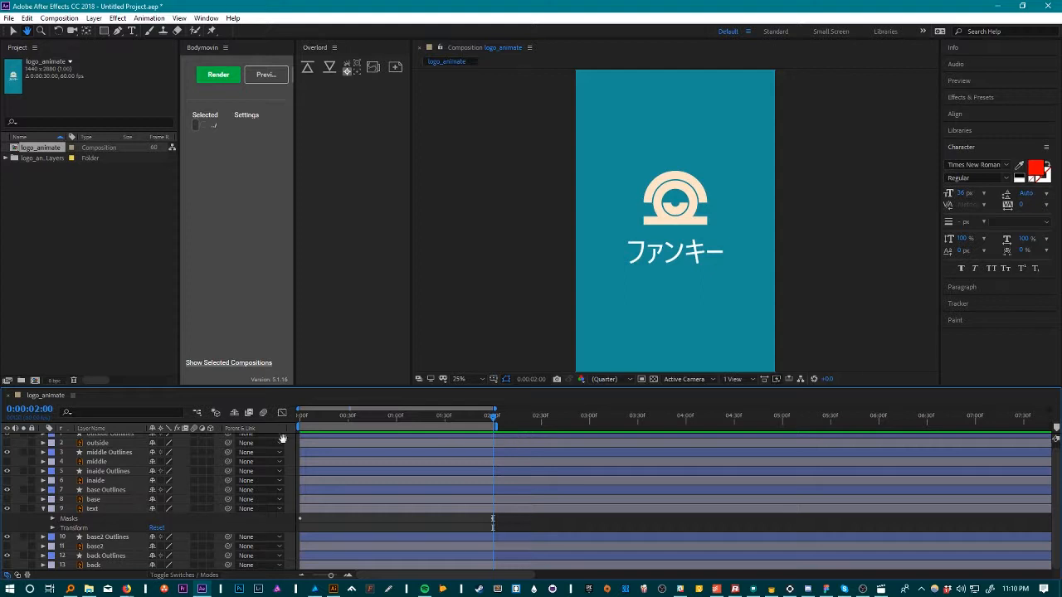
pyautogui.press('space')
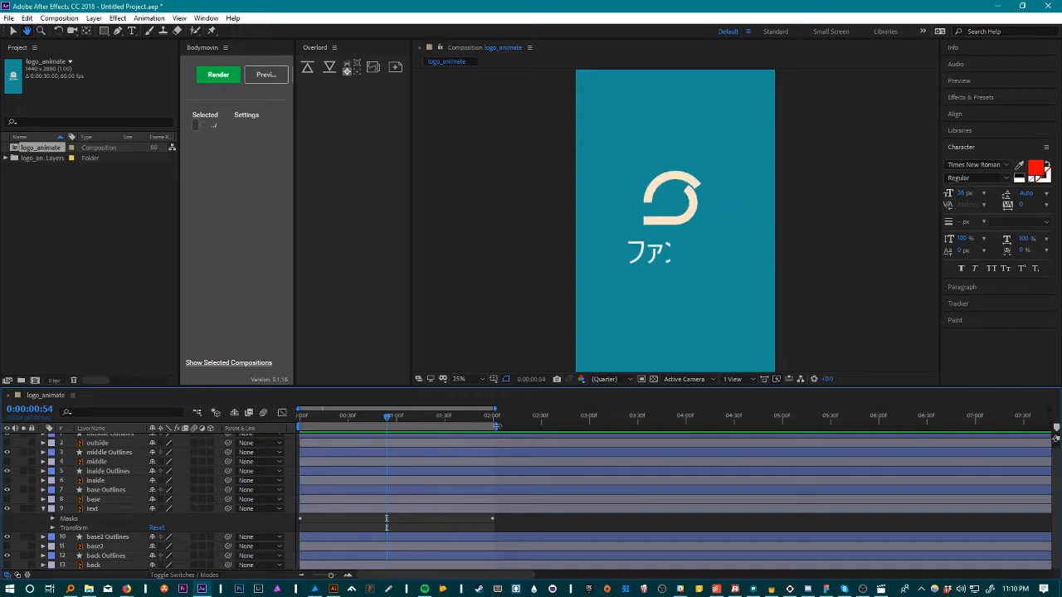
pyautogui.moveTo(496, 425); pyautogui.dragTo(541, 426)
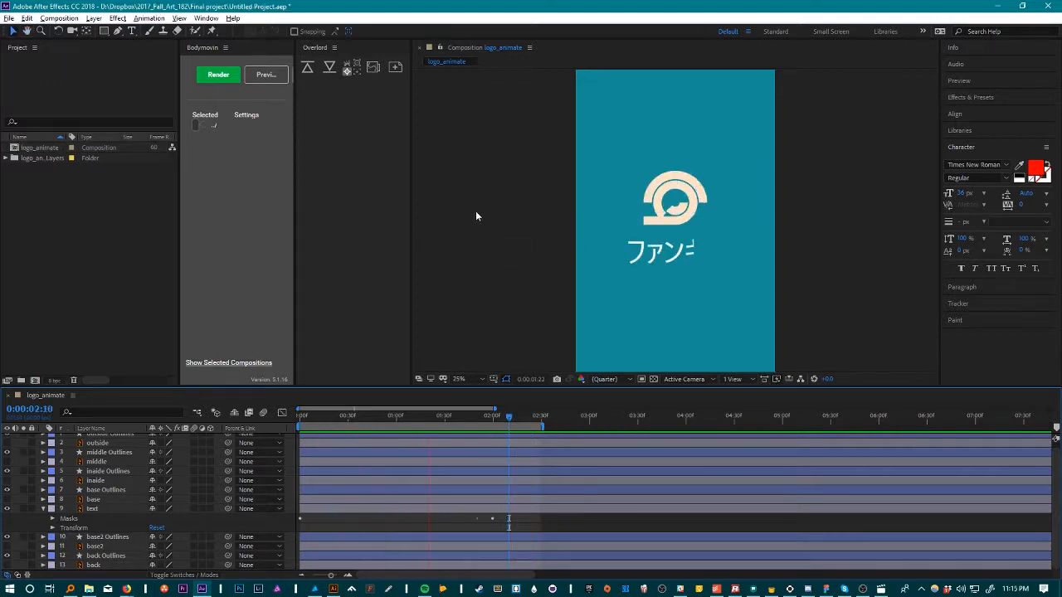
# Add the logo_animate composition to the render queue and save its output as logo_animate in the Final project folder
pyautogui.click(58, 18)
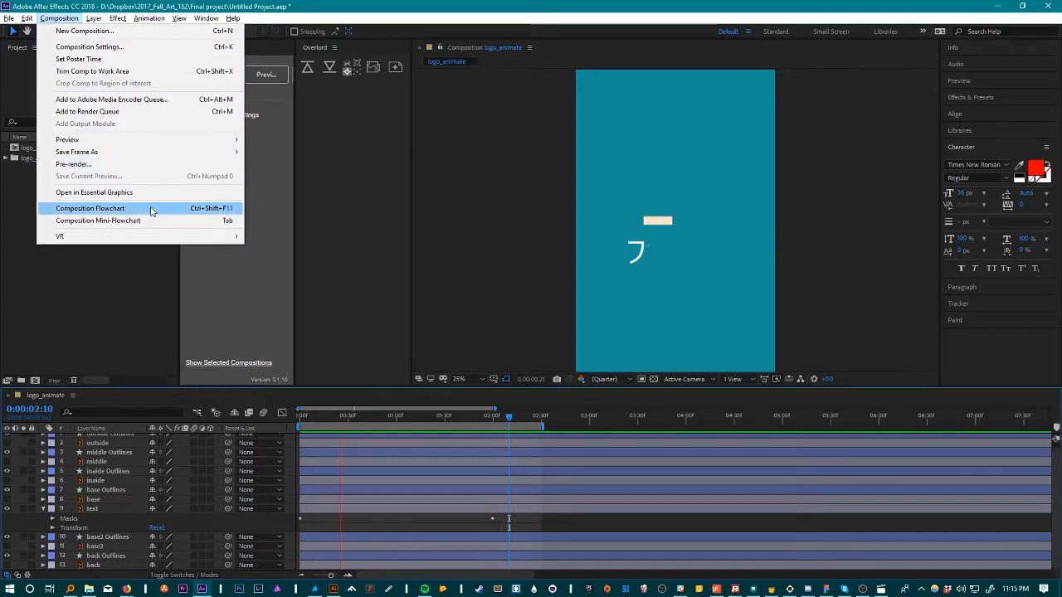
pyautogui.click(149, 111)
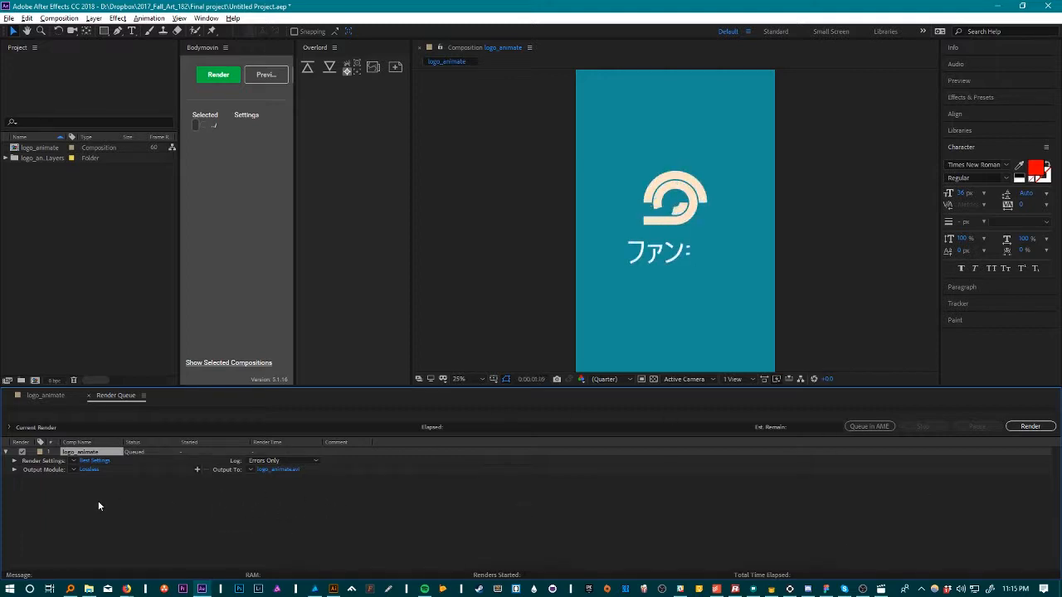
pyautogui.click(269, 471)
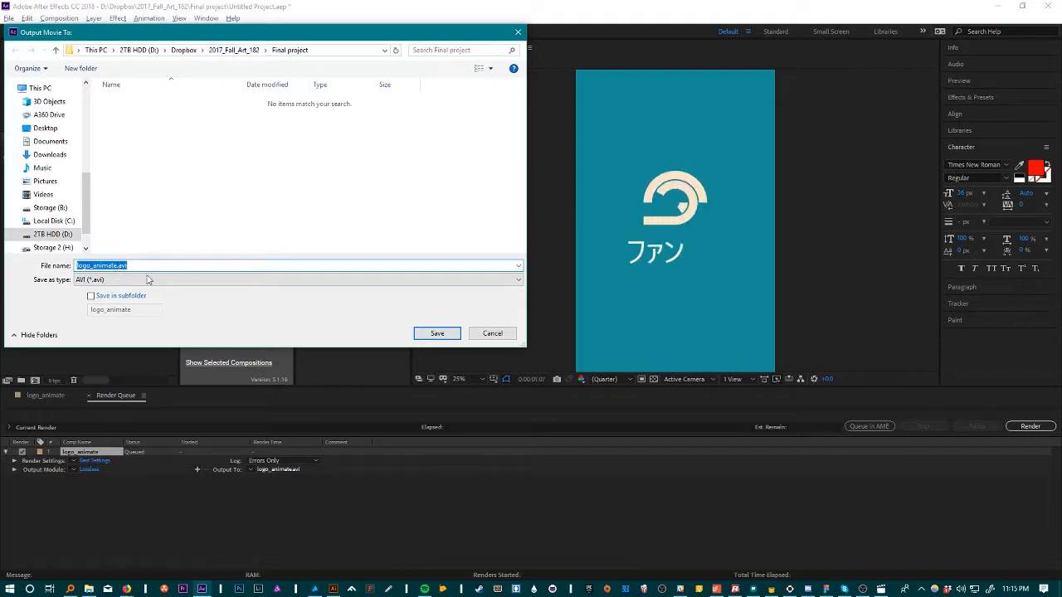
pyautogui.press('Return')
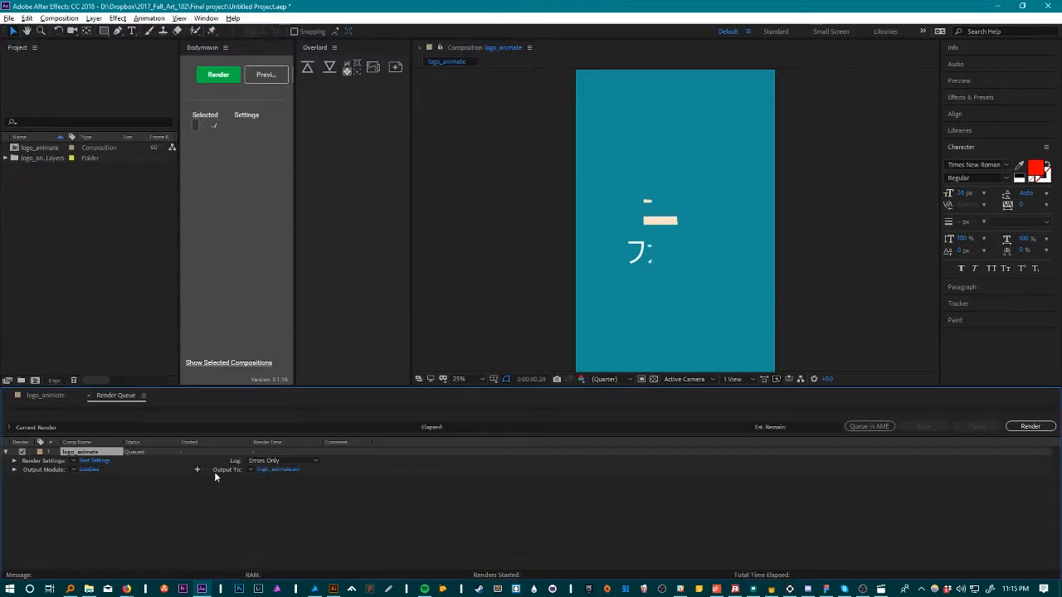
# Set the queued composition's output format to QuickTime and render it
pyautogui.click(89, 469)
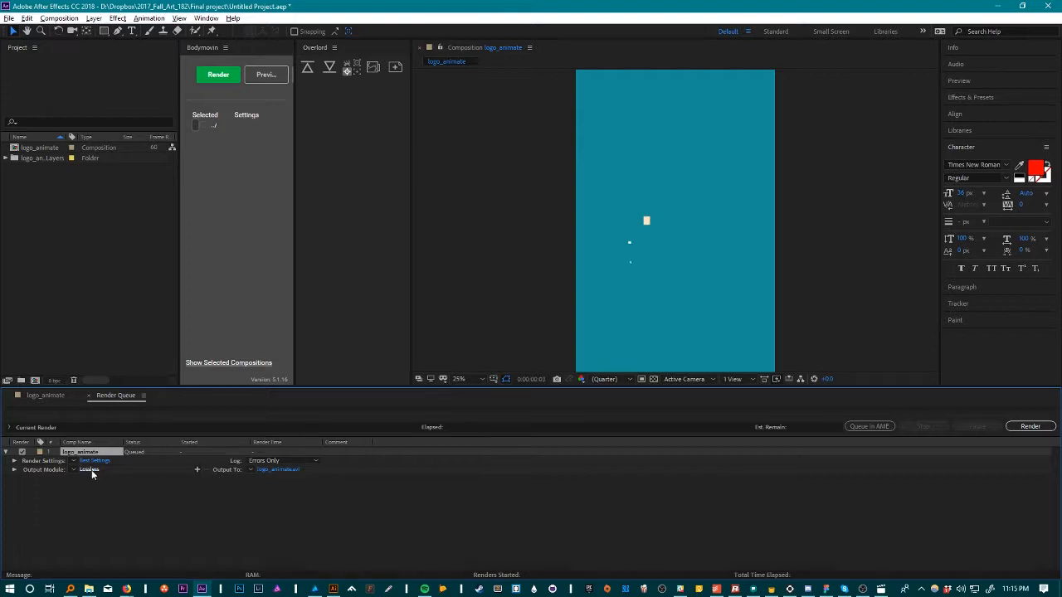
pyautogui.click(518, 160)
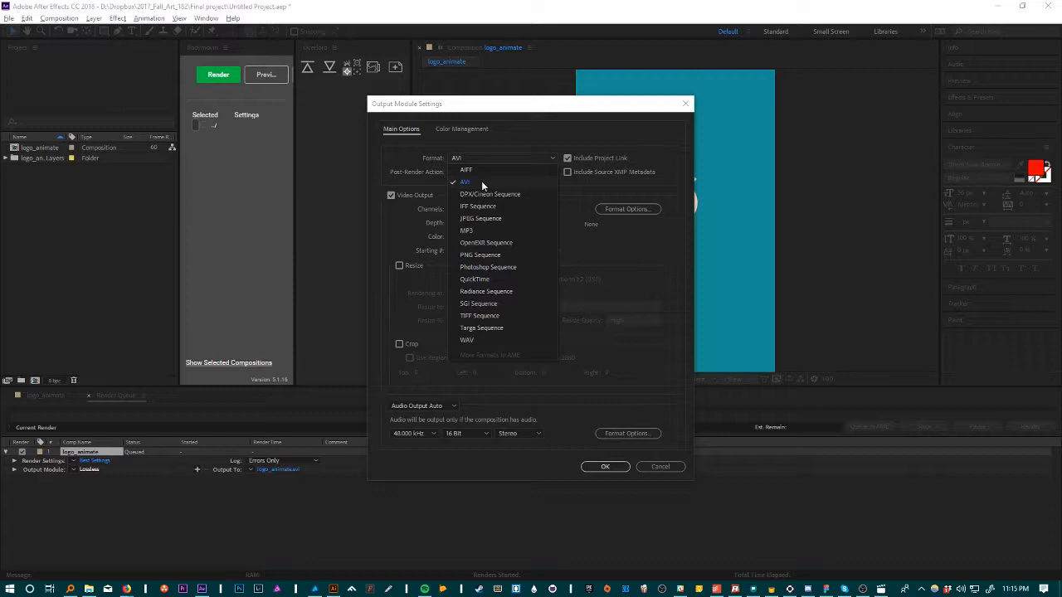
pyautogui.click(521, 281)
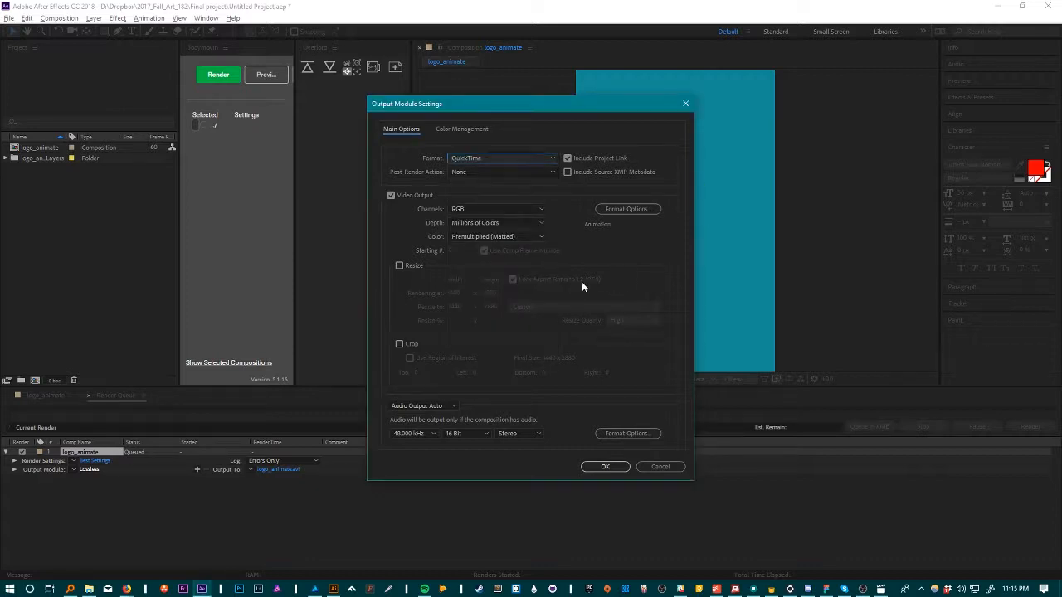
pyautogui.click(605, 467)
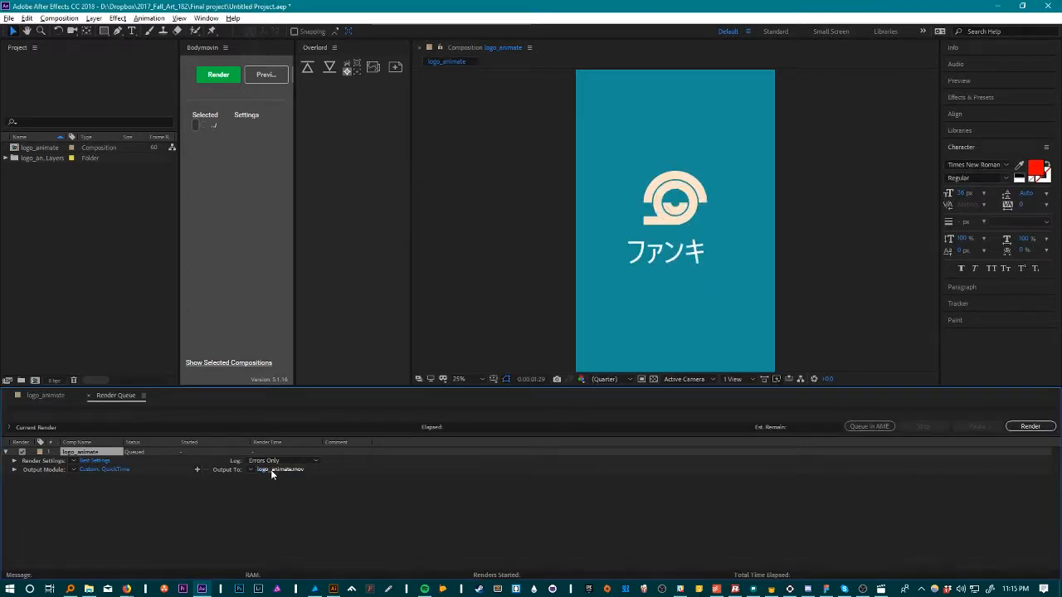
pyautogui.click(1030, 427)
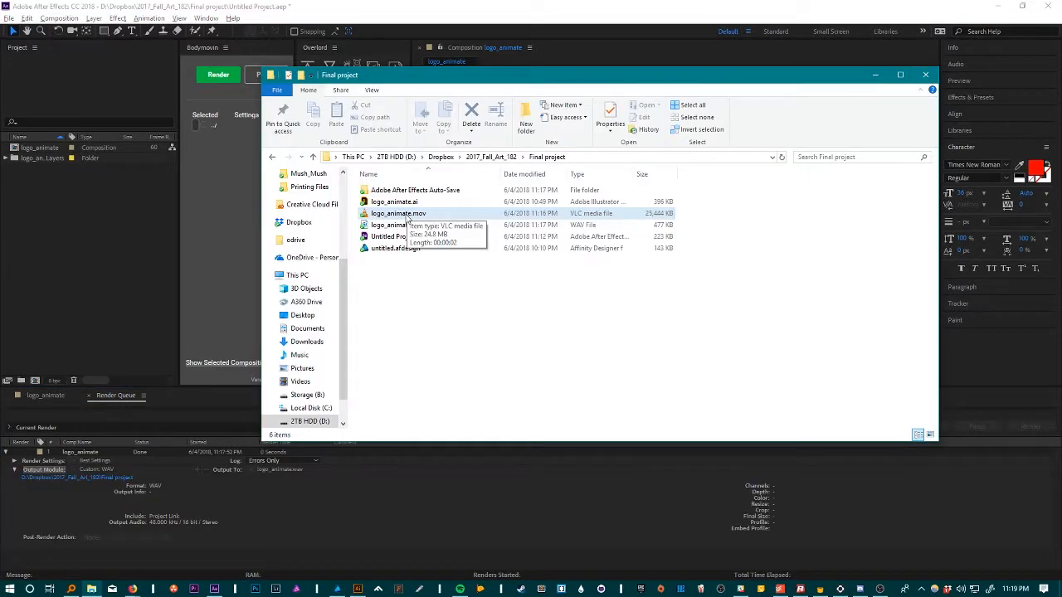
# Open the rendered logo_animate.mov from the Final project folder in QuickTime Player, maximize the player and play the video
pyautogui.rightClick(407, 216)
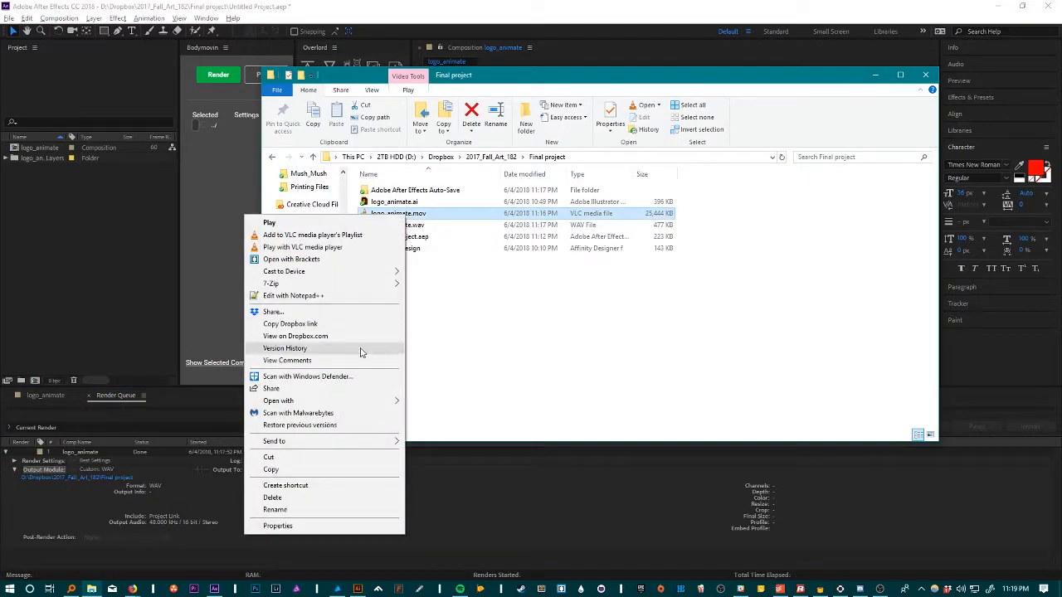
pyautogui.click(583, 384)
pyautogui.rightClick(422, 217)
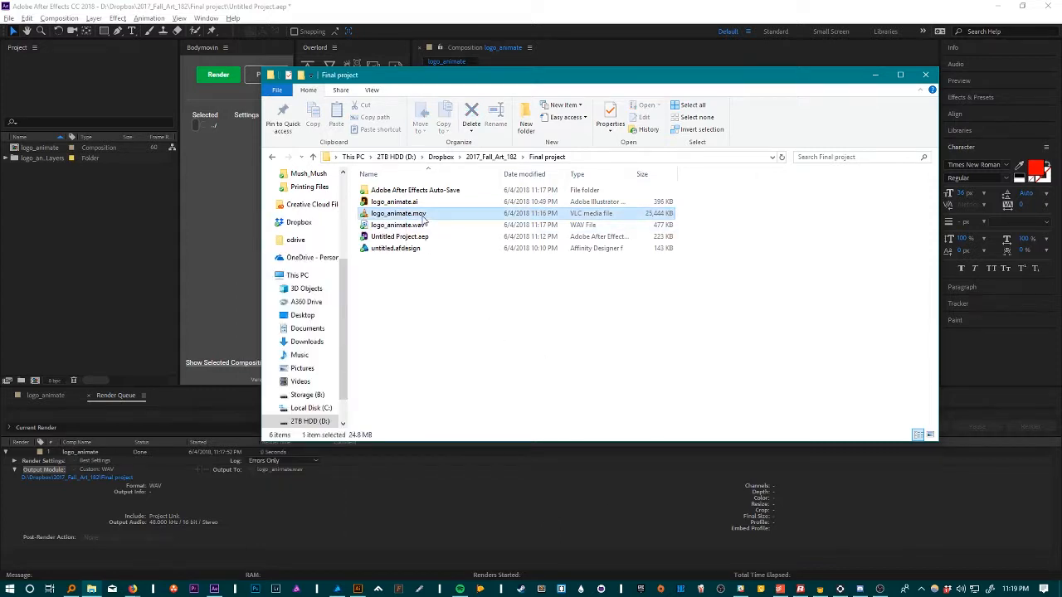
pyautogui.moveTo(387, 404)
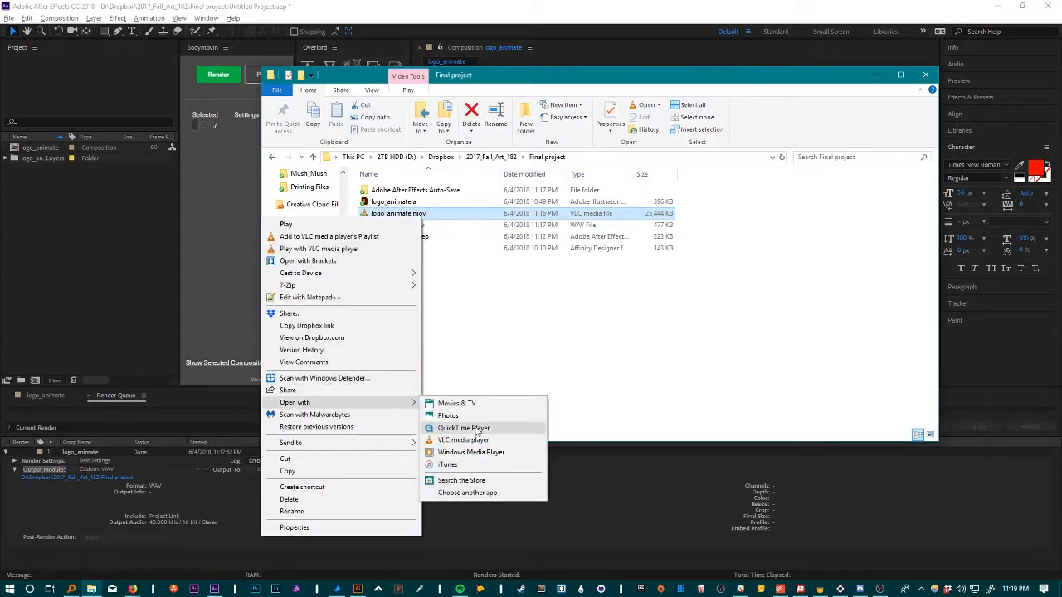
pyautogui.click(480, 429)
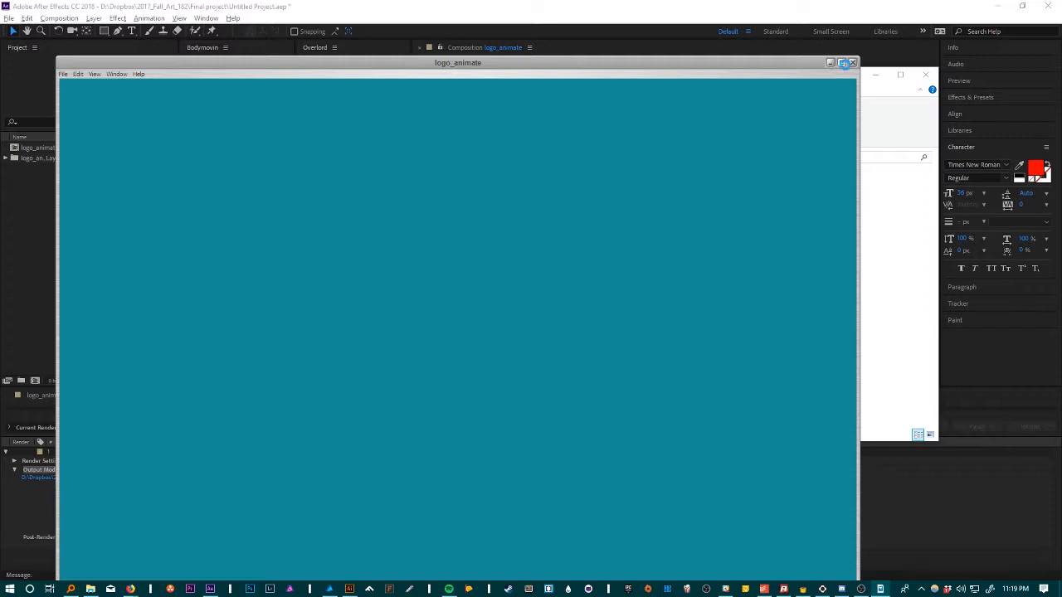
pyautogui.click(842, 63)
pyautogui.click(531, 565)
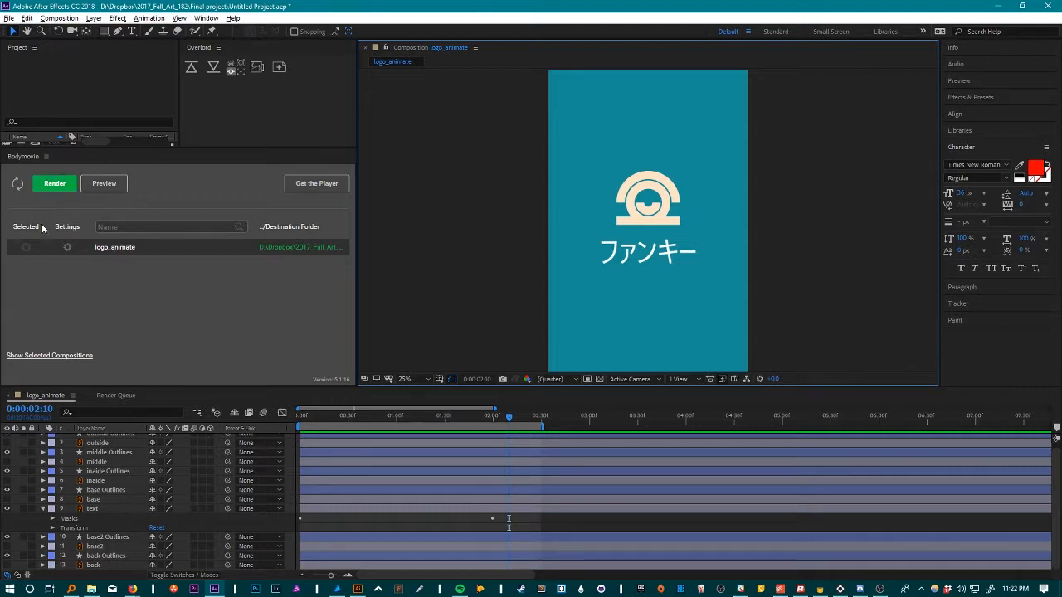
# Select logo_animate for Bodymovin export, name the destination file logo_animate in the Final project folder, and render it
pyautogui.click(26, 251)
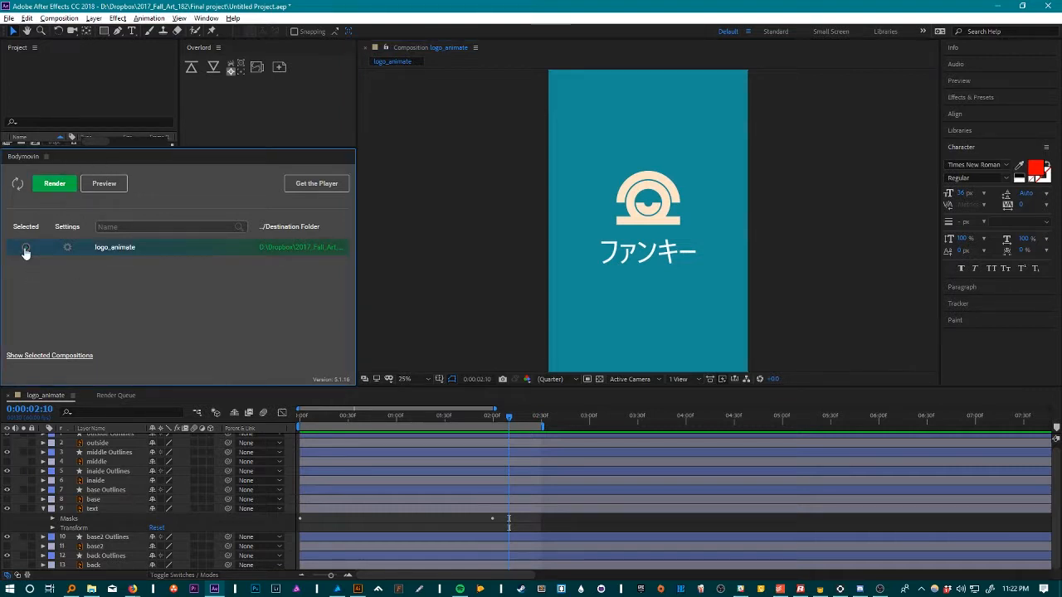
pyautogui.click(319, 248)
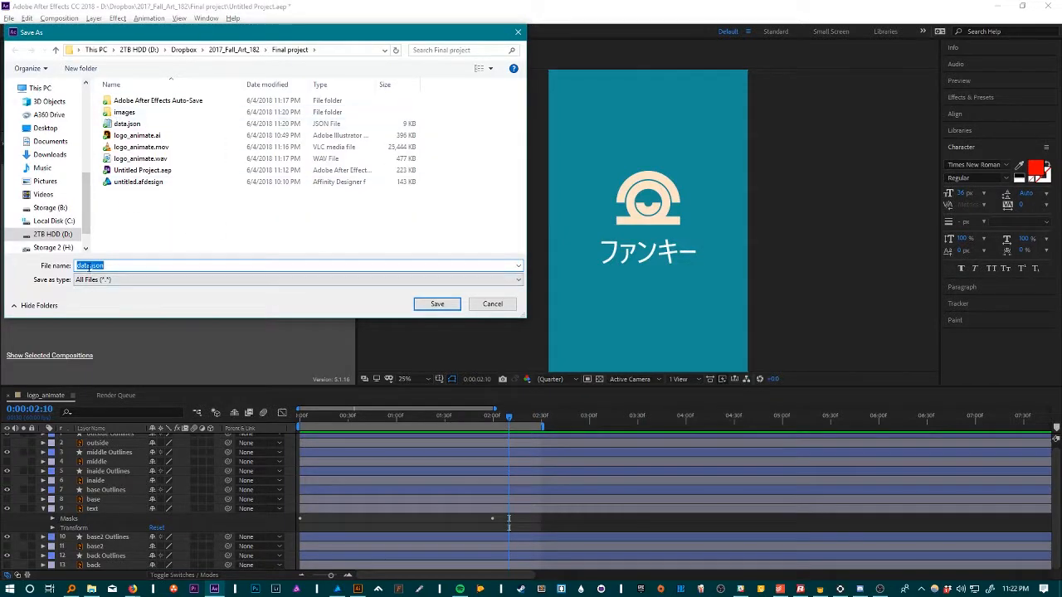
pyautogui.moveTo(91, 266); pyautogui.dragTo(55, 273)
pyautogui.write('logo_animate')
pyautogui.press('Return')
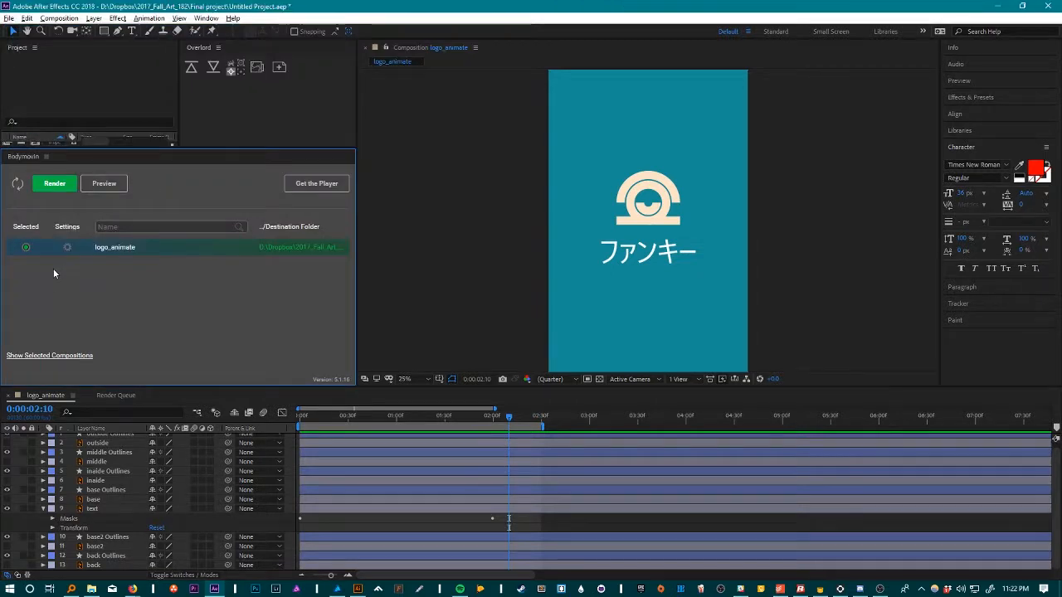
pyautogui.click(55, 184)
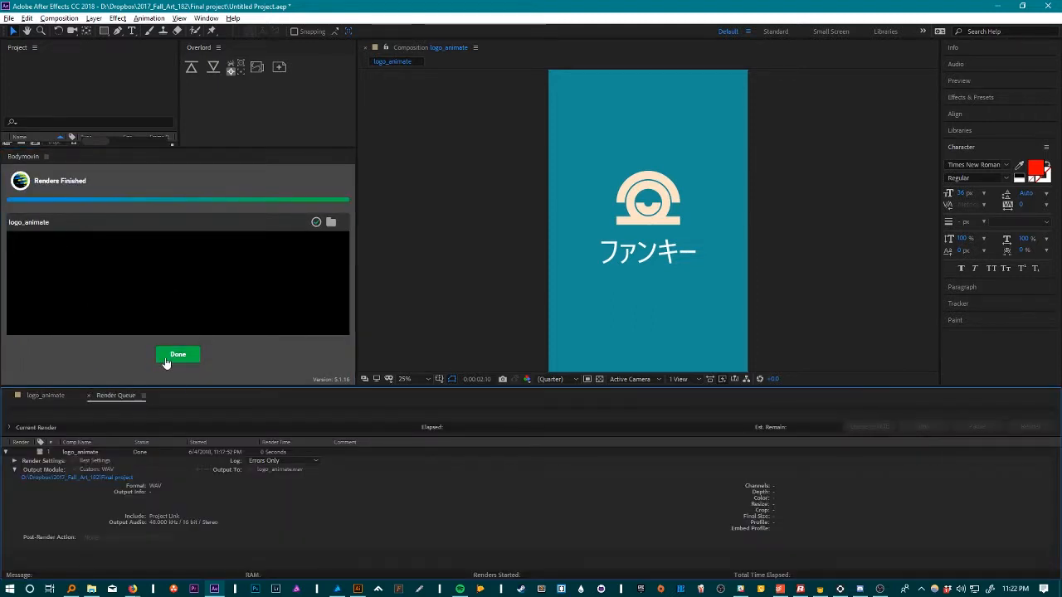
pyautogui.click(177, 355)
# Preview the current Bodymovin render by scrubbing through its frames, and return to the composition list
pyautogui.click(112, 184)
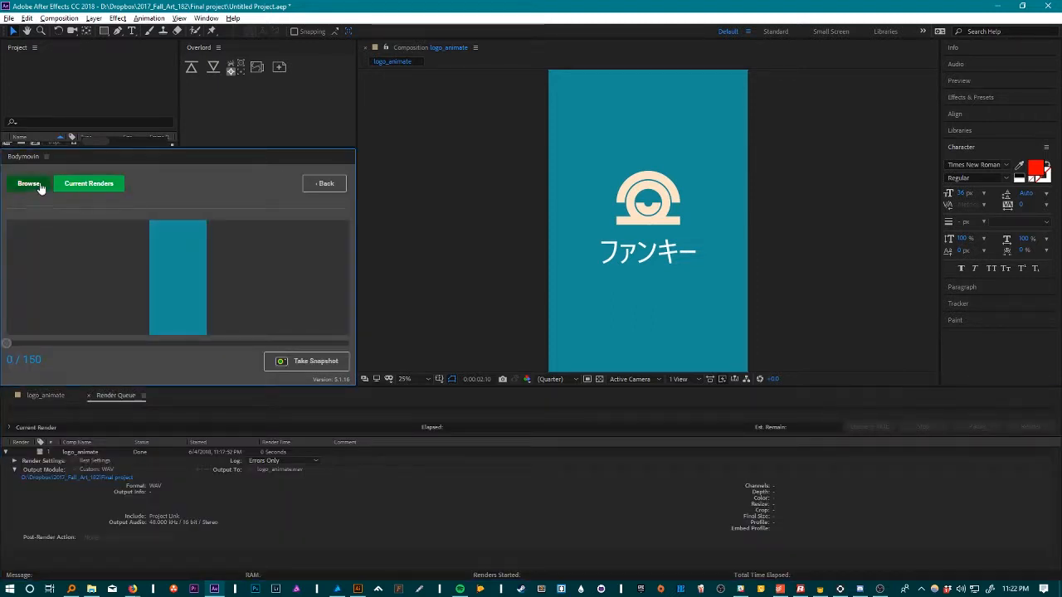
pyautogui.click(80, 190)
pyautogui.click(44, 209)
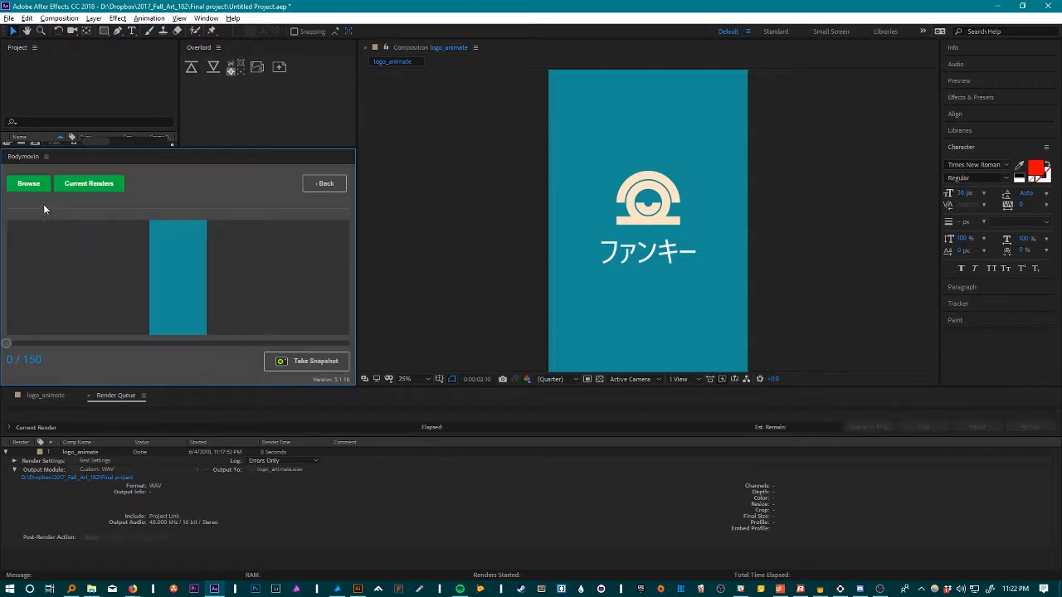
pyautogui.moveTo(8, 344); pyautogui.dragTo(318, 344)
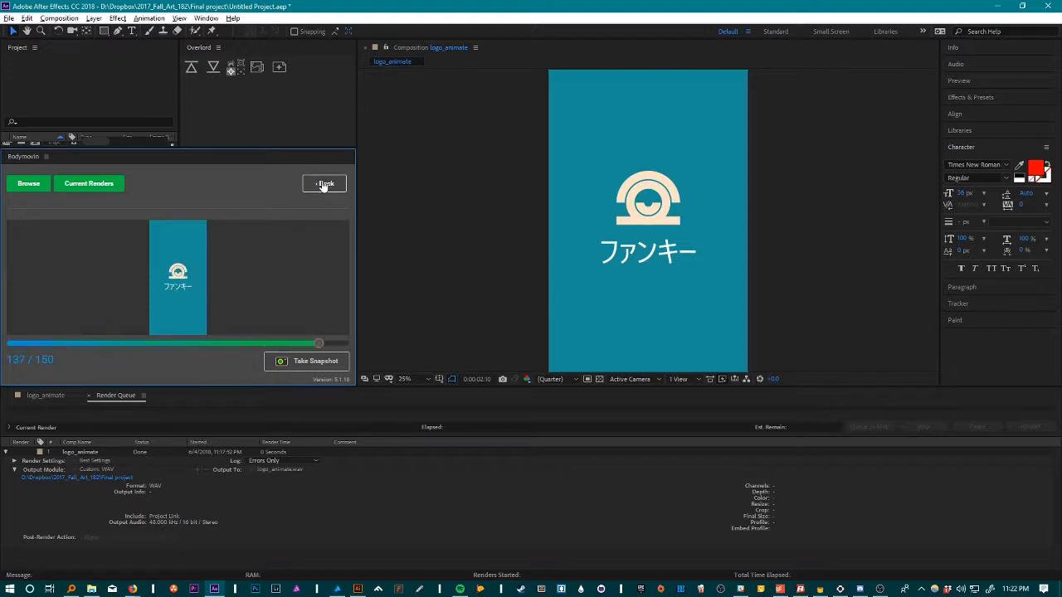
pyautogui.click(323, 184)
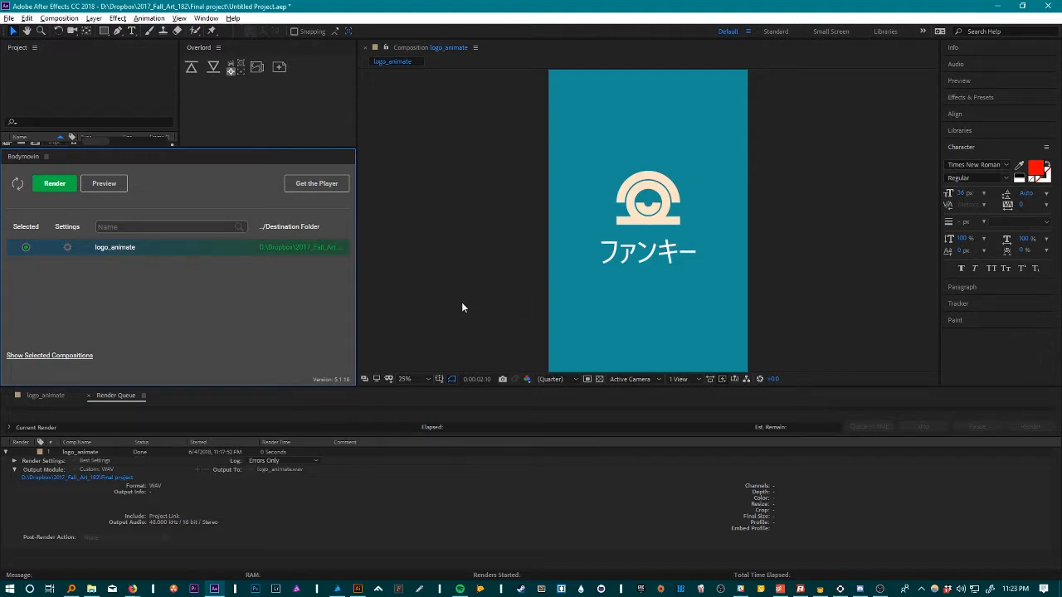
pyautogui.click(863, 590)
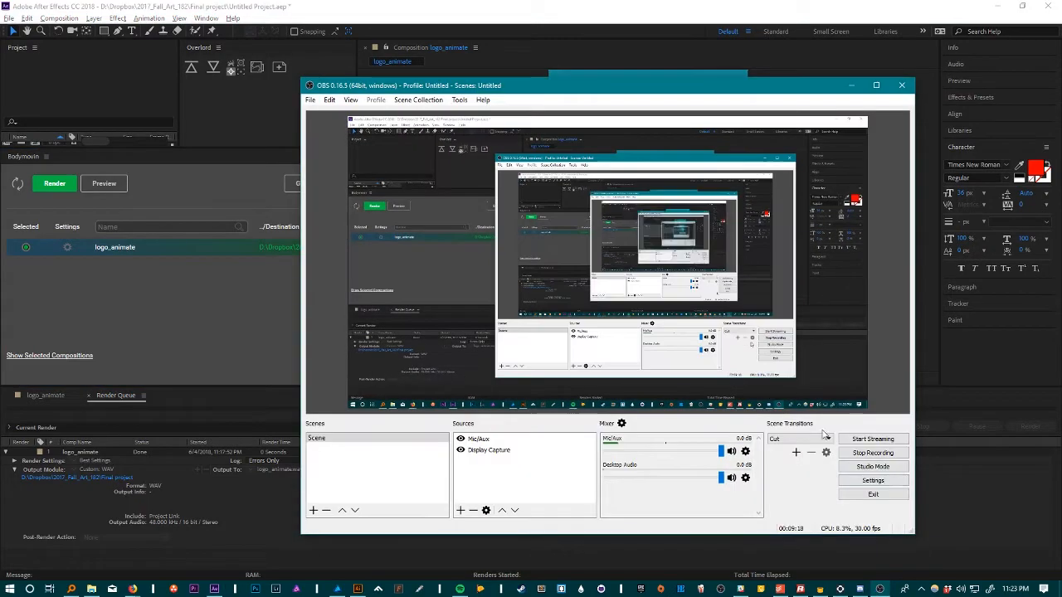